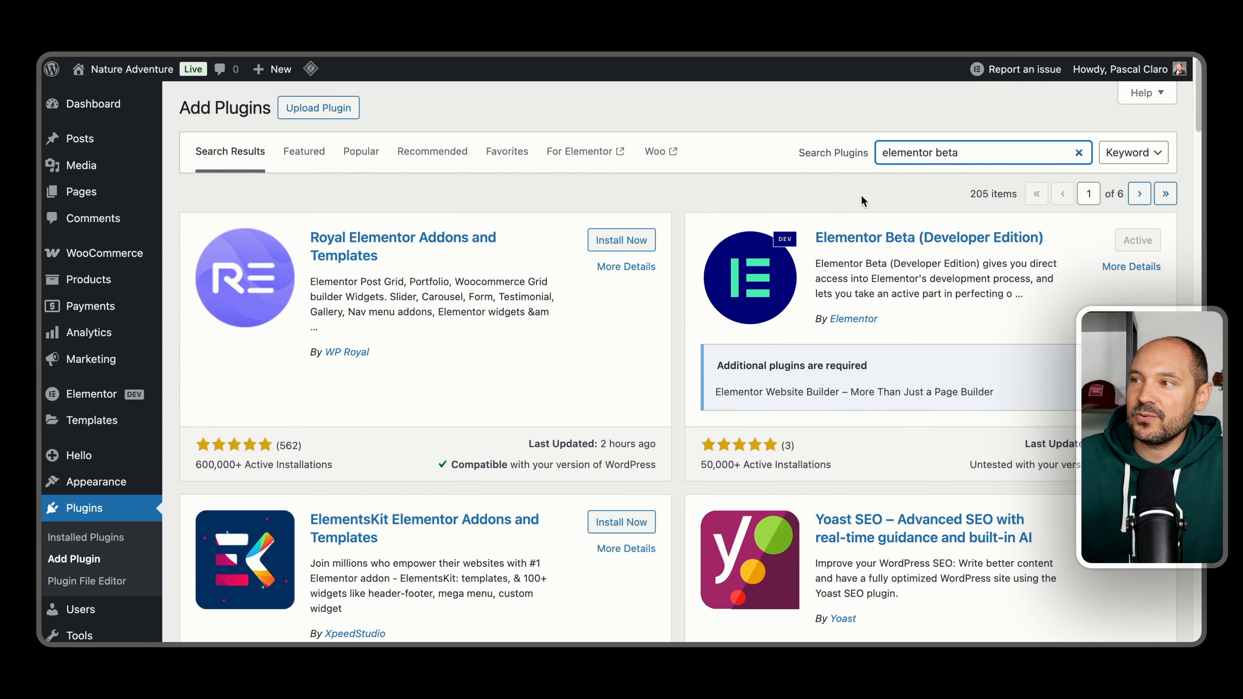
- Check the installed plugin list for the Elementor, Elementor Beta (Developer Edition) and Elementor Pro versions
scroll(900, 245, "down", 3)
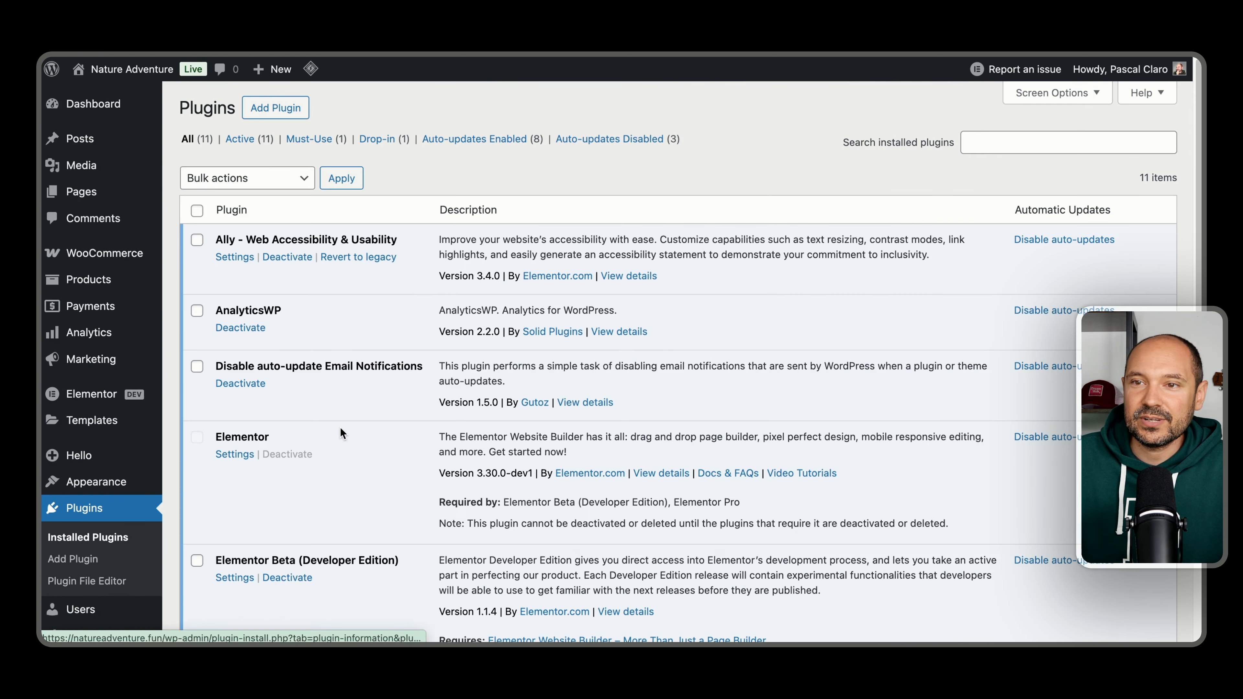
scroll(340, 428, "down", 6)
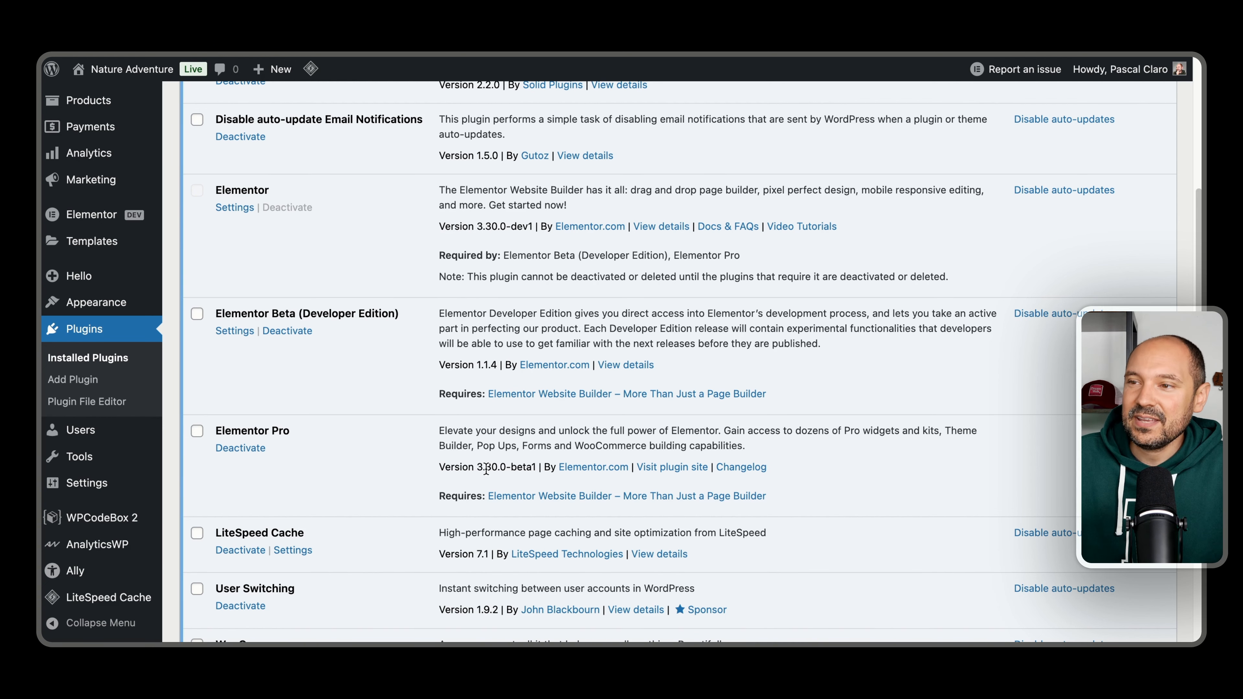
left_click_drag(475, 467, 537, 465)
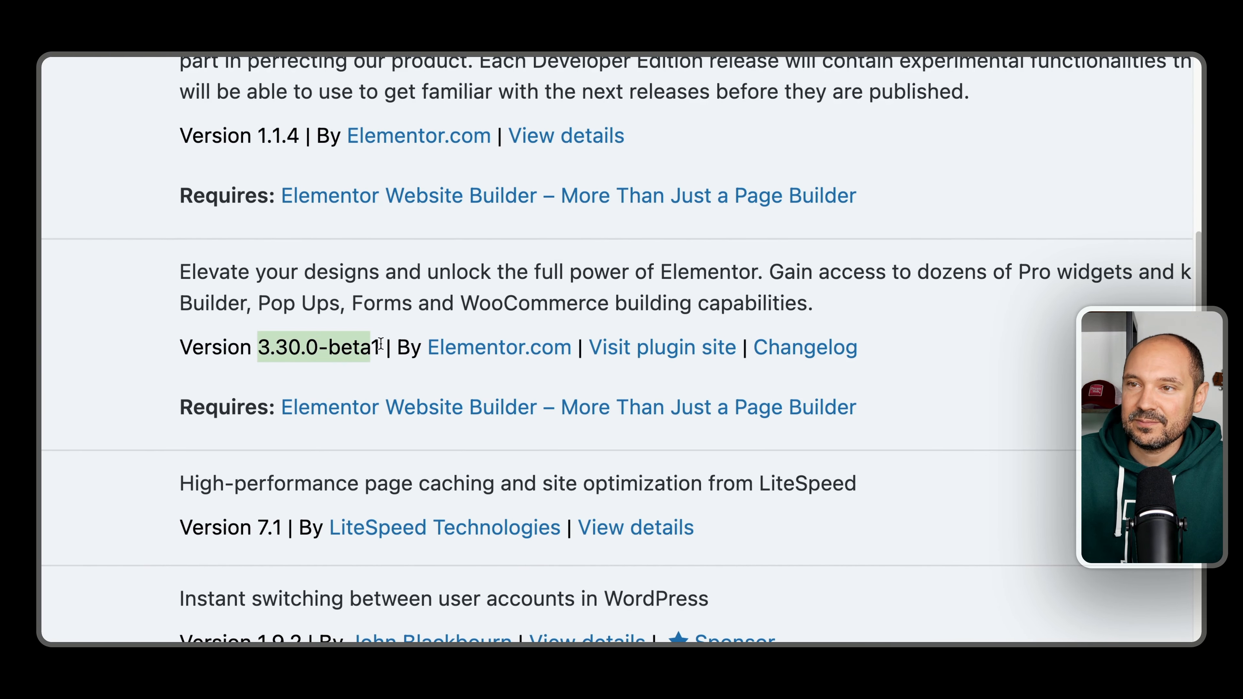
scroll(342, 392, "down", 1)
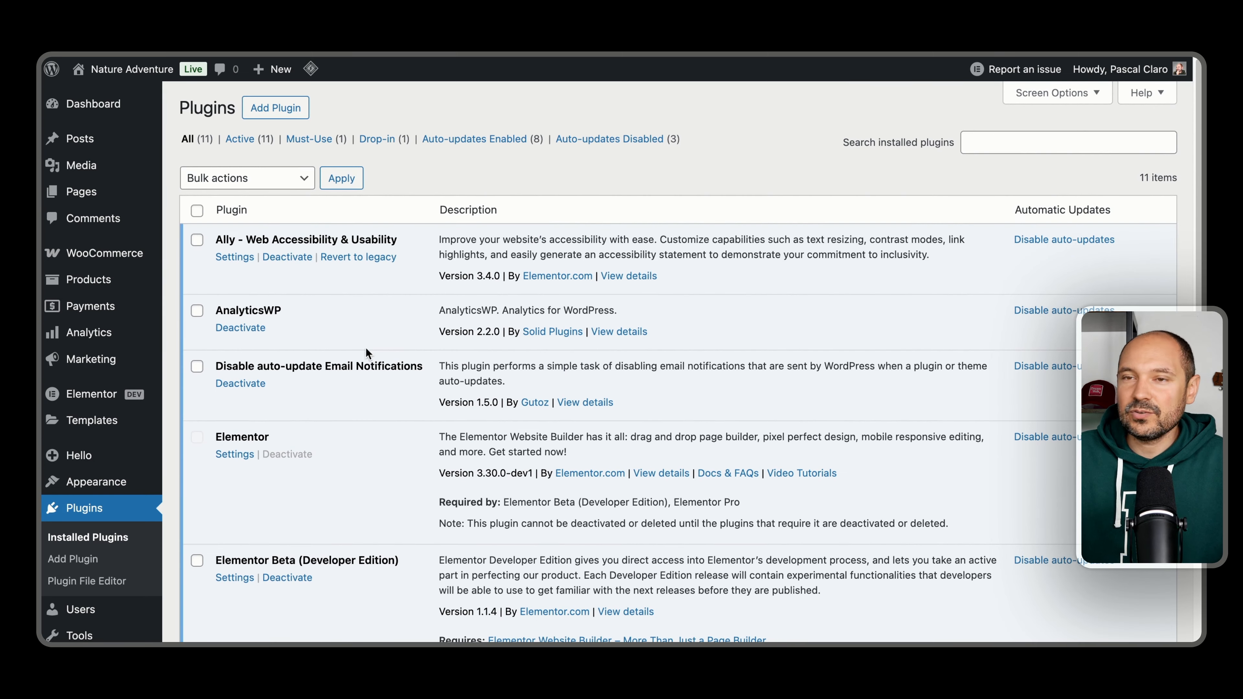
- Open Elementor's settings and review the Editor V4 opt-in page
mouse_move(99, 402)
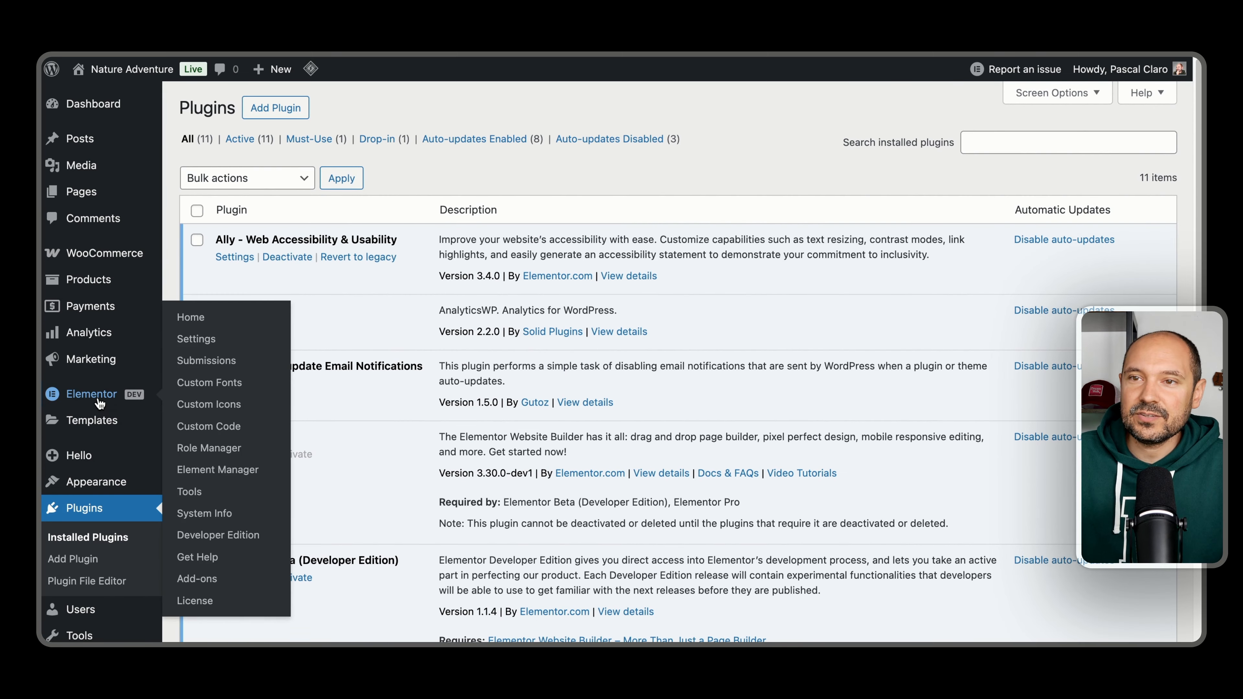
left_click(201, 340)
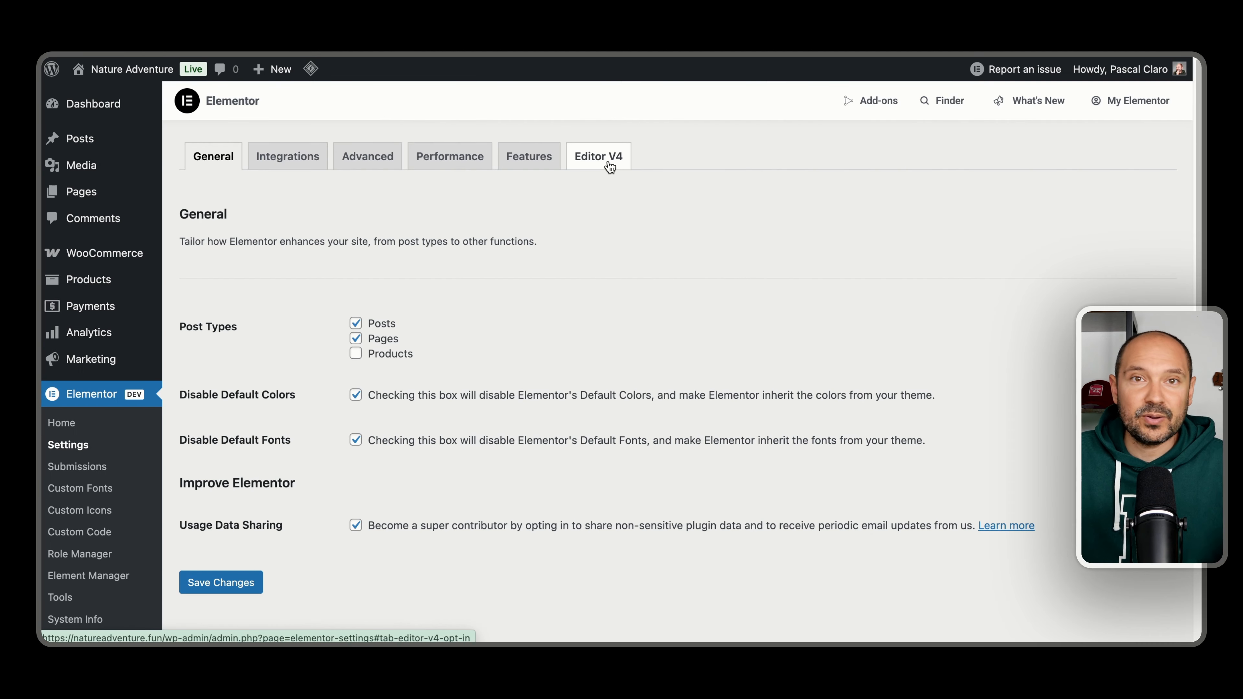
left_click(605, 165)
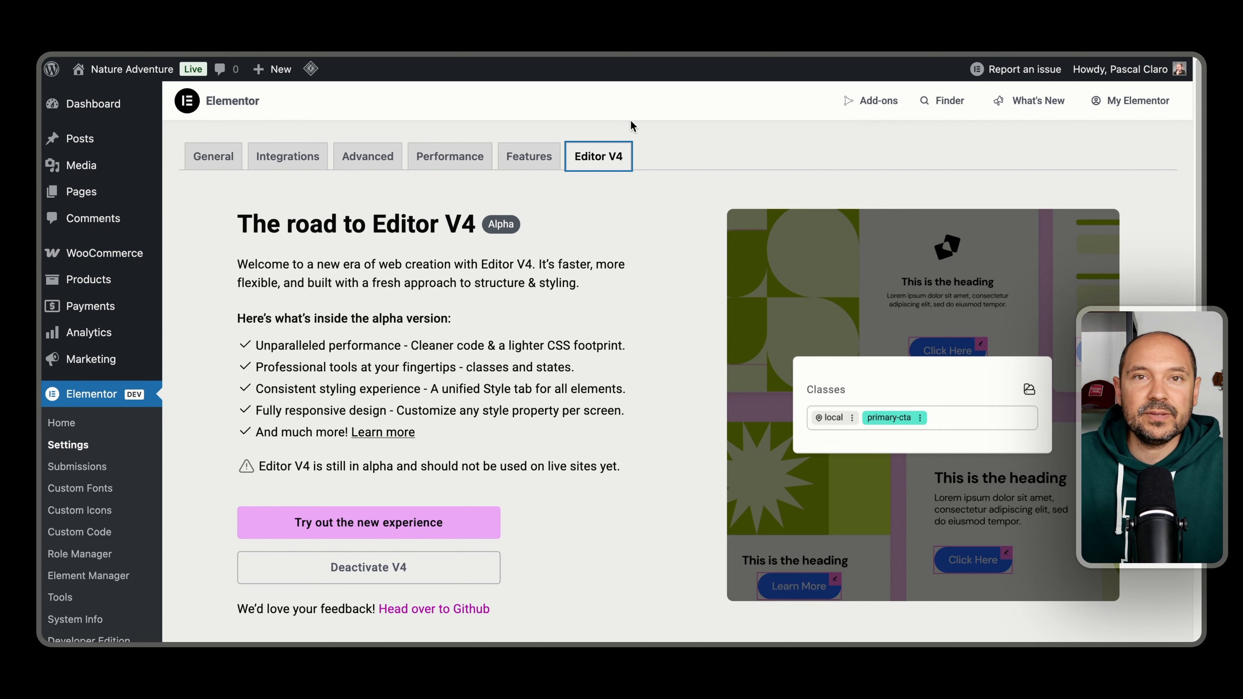
scroll(440, 345, "down", 2)
scroll(440, 345, "up", 2)
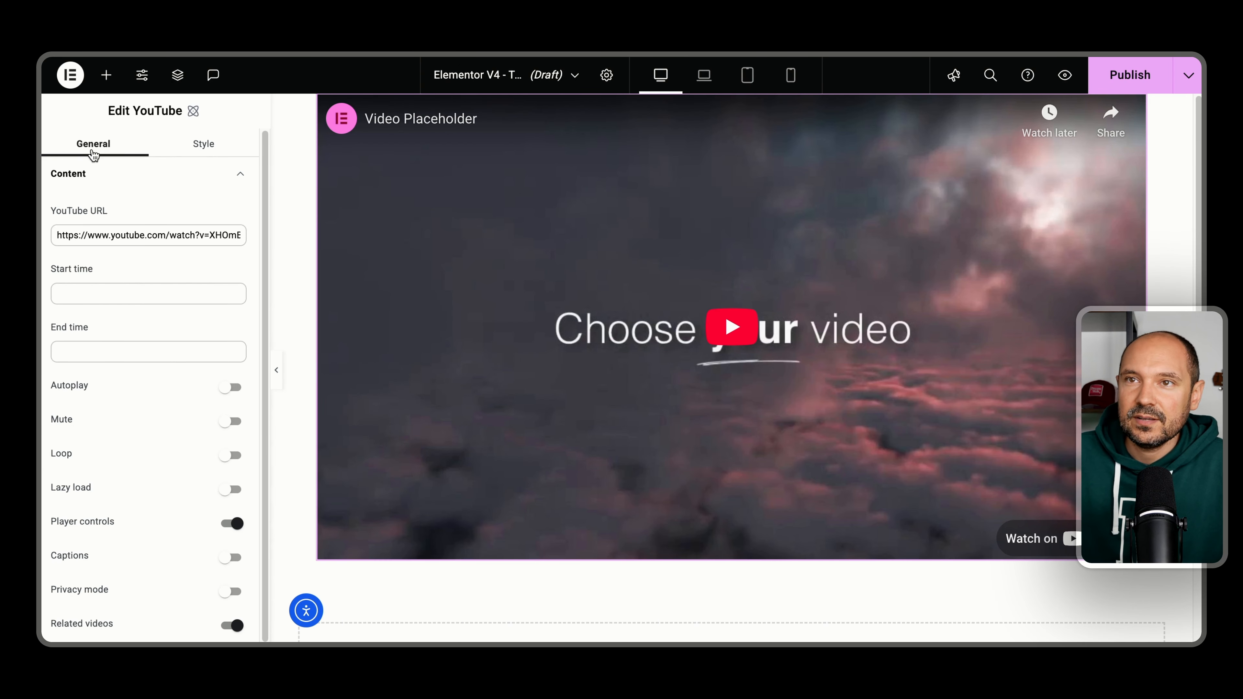
- Review the General content options of the YouTube element
scroll(97, 182, "down", 1)
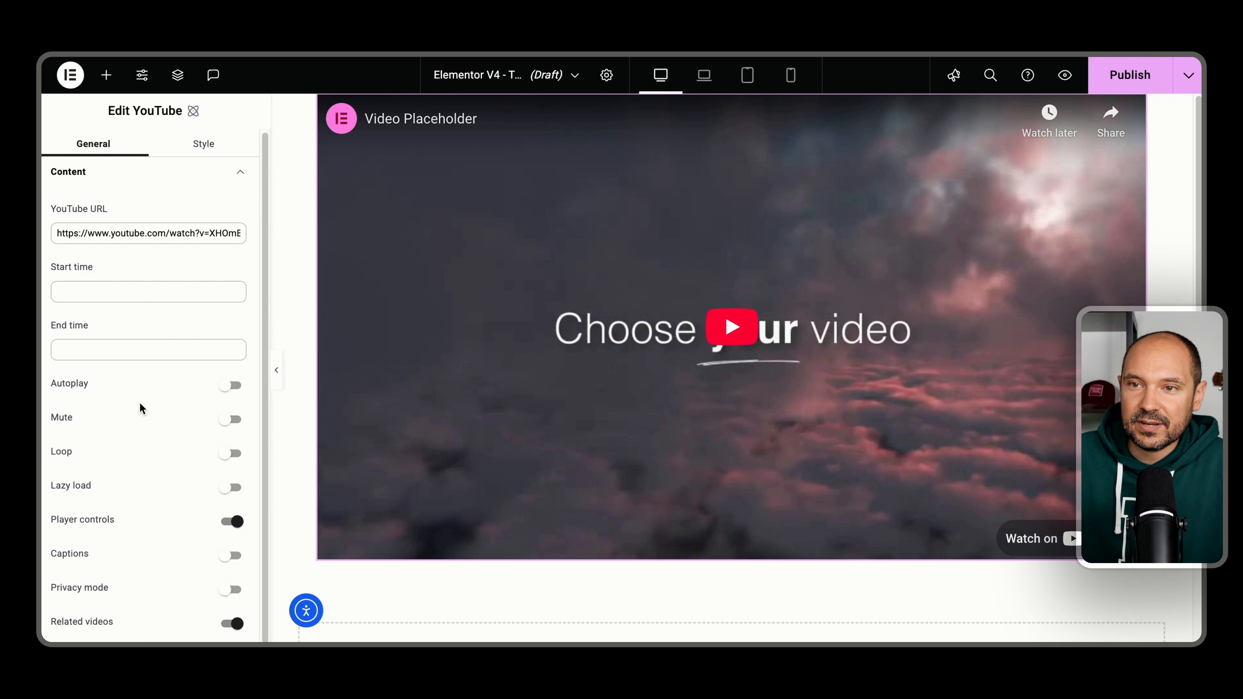
scroll(139, 404, "up", 1)
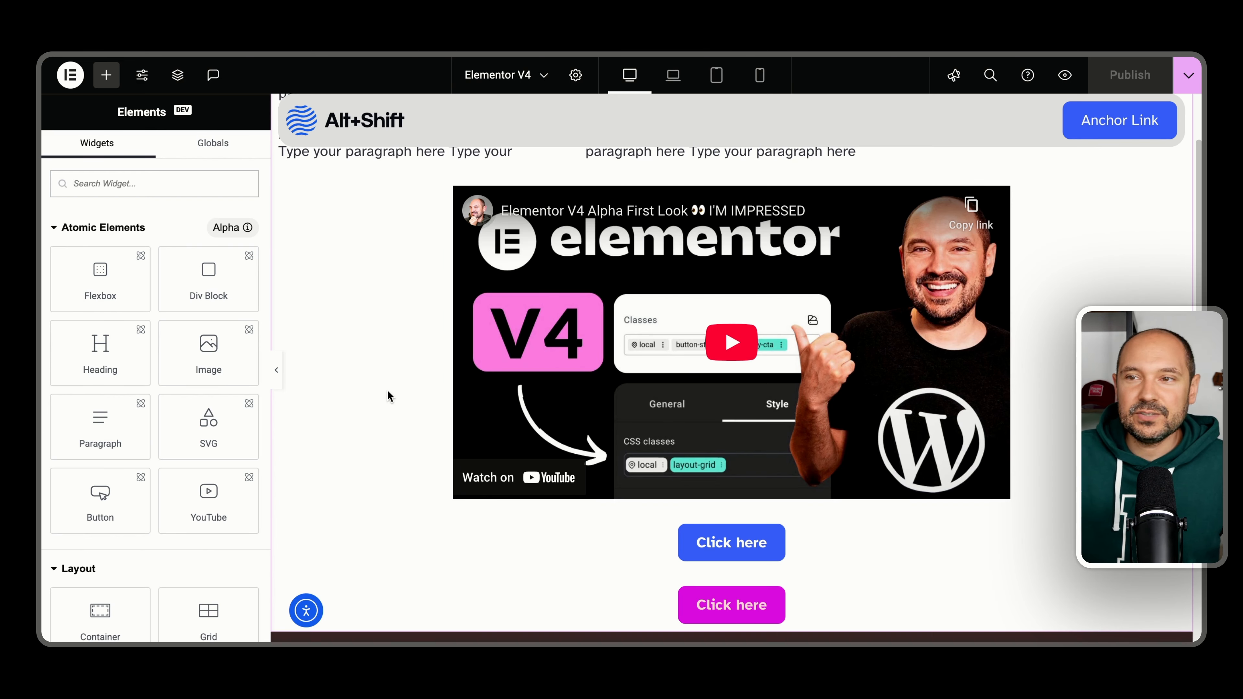
- Select the upper Click here button below the video and open the styles of its btn-primary class
scroll(387, 391, "down", 5)
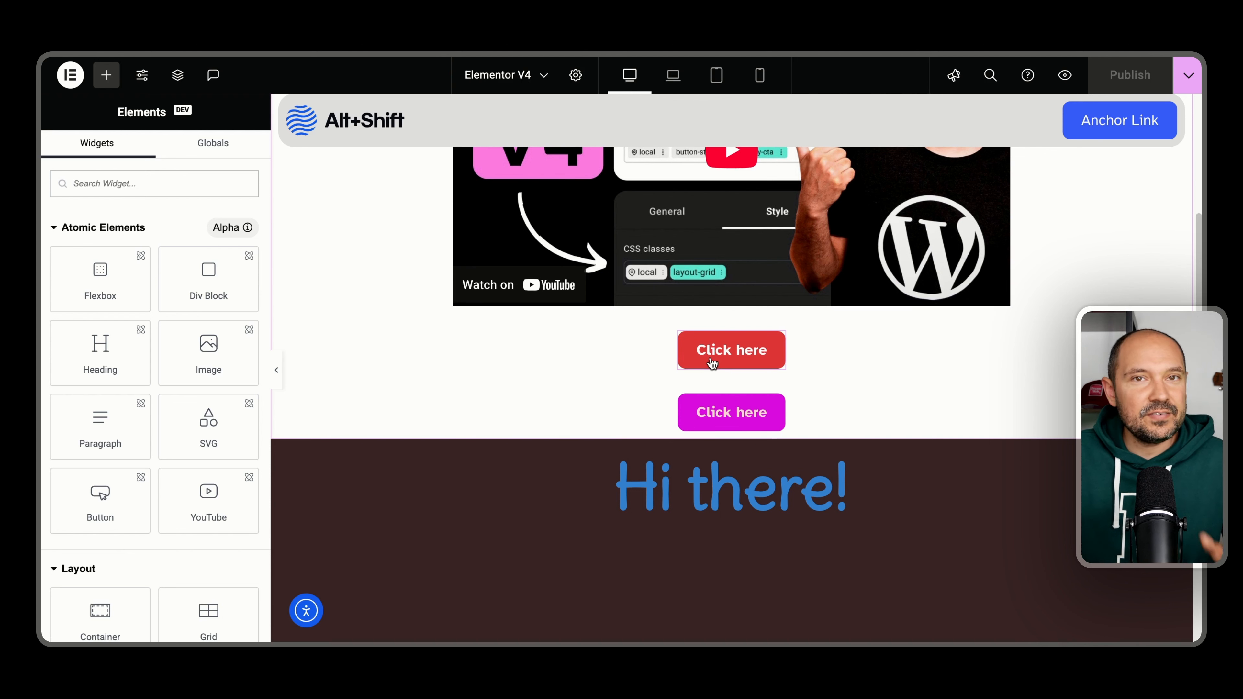
left_click(740, 359)
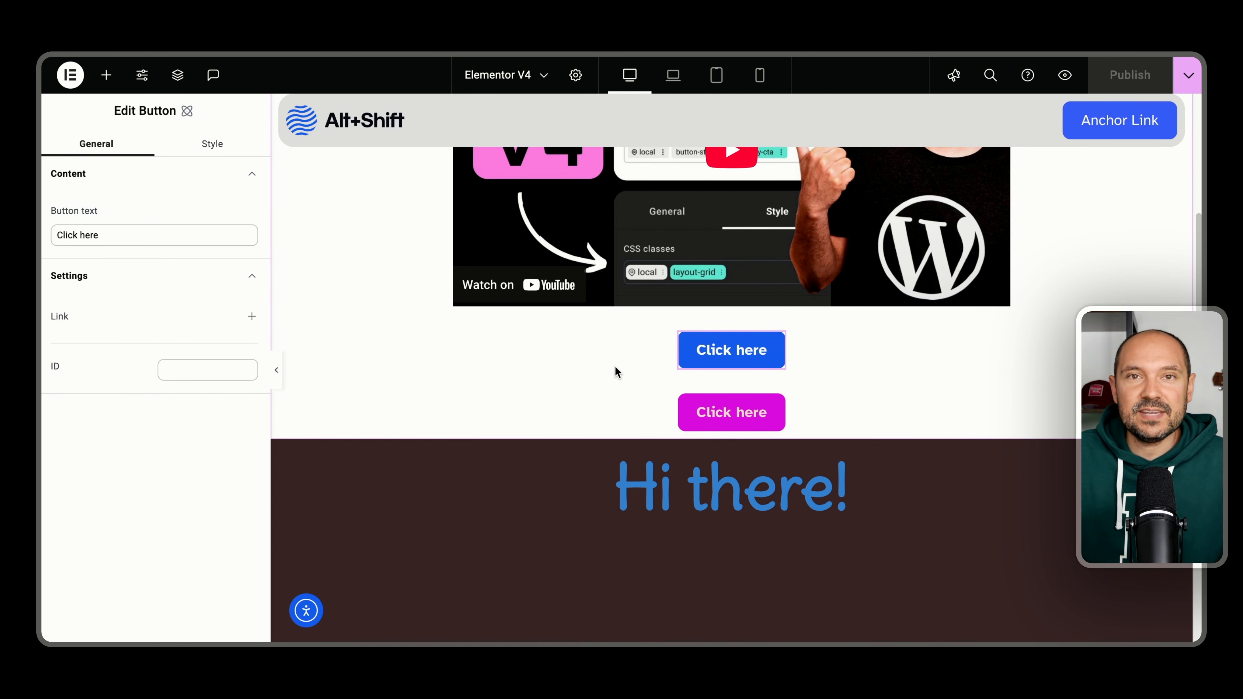
left_click(214, 147)
left_click(136, 205)
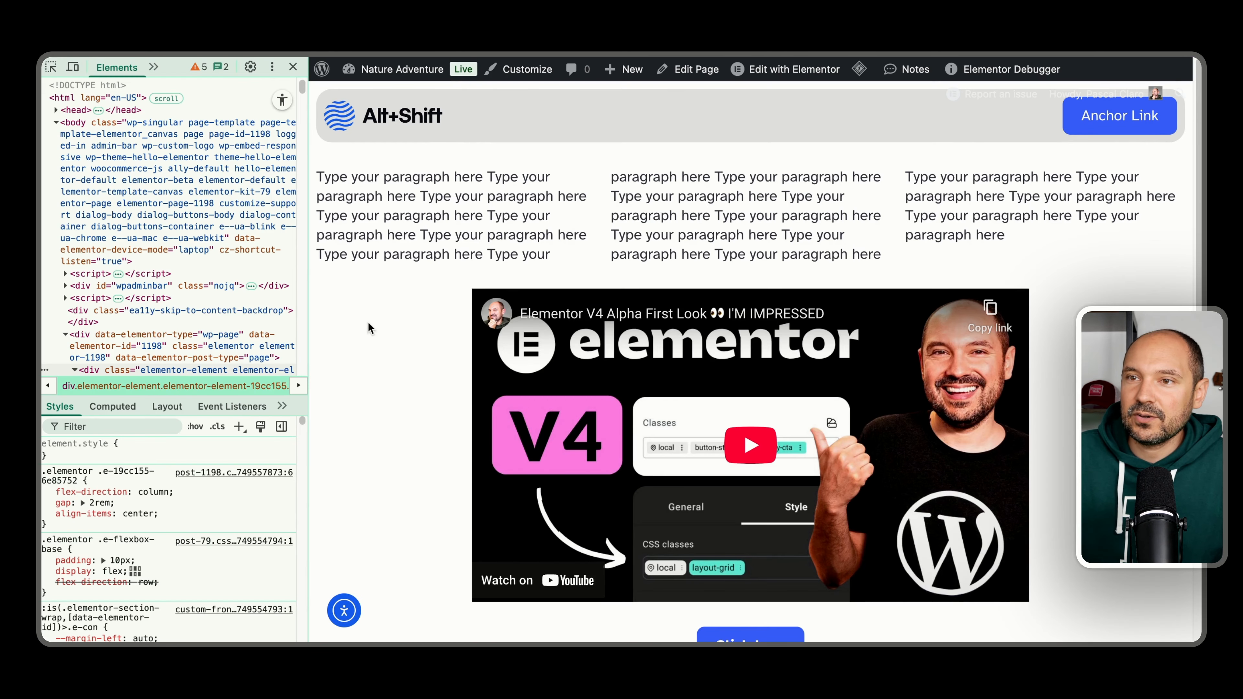
- Inspect the upper Click here button on the front-end page and highlight its btn-primary and element-specific classes in the HTML
scroll(369, 328, "down", 5)
right_click(735, 424)
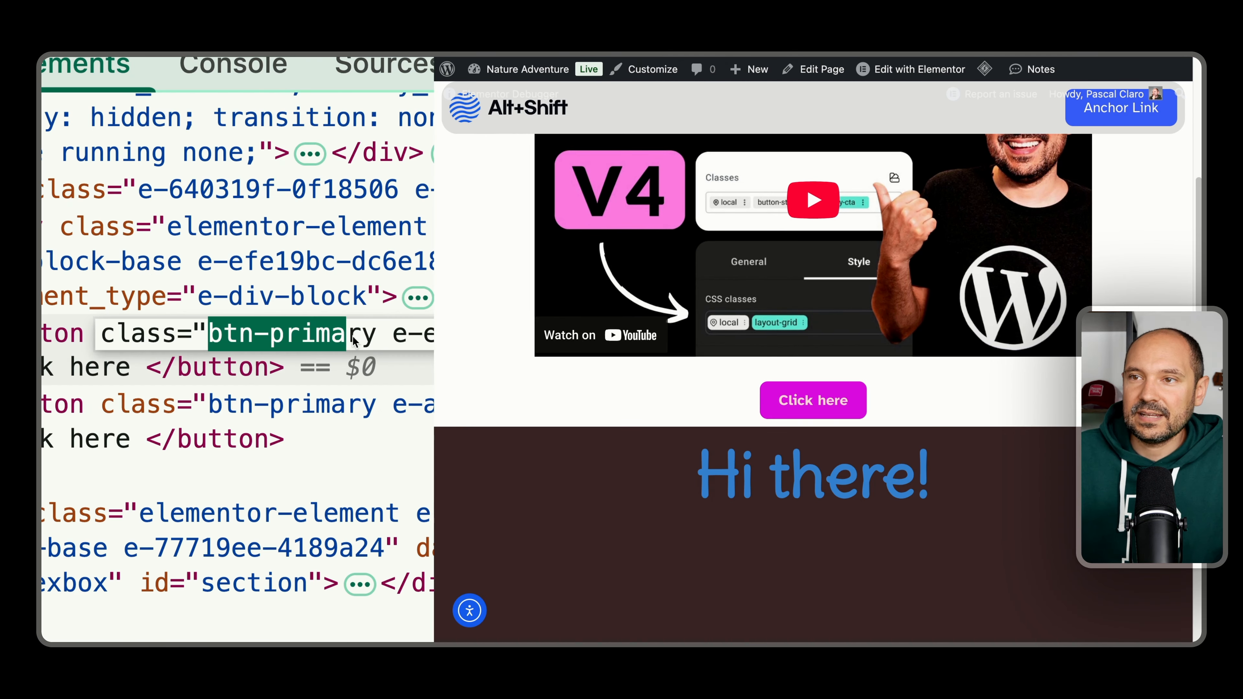
left_click_drag(328, 334, 375, 338)
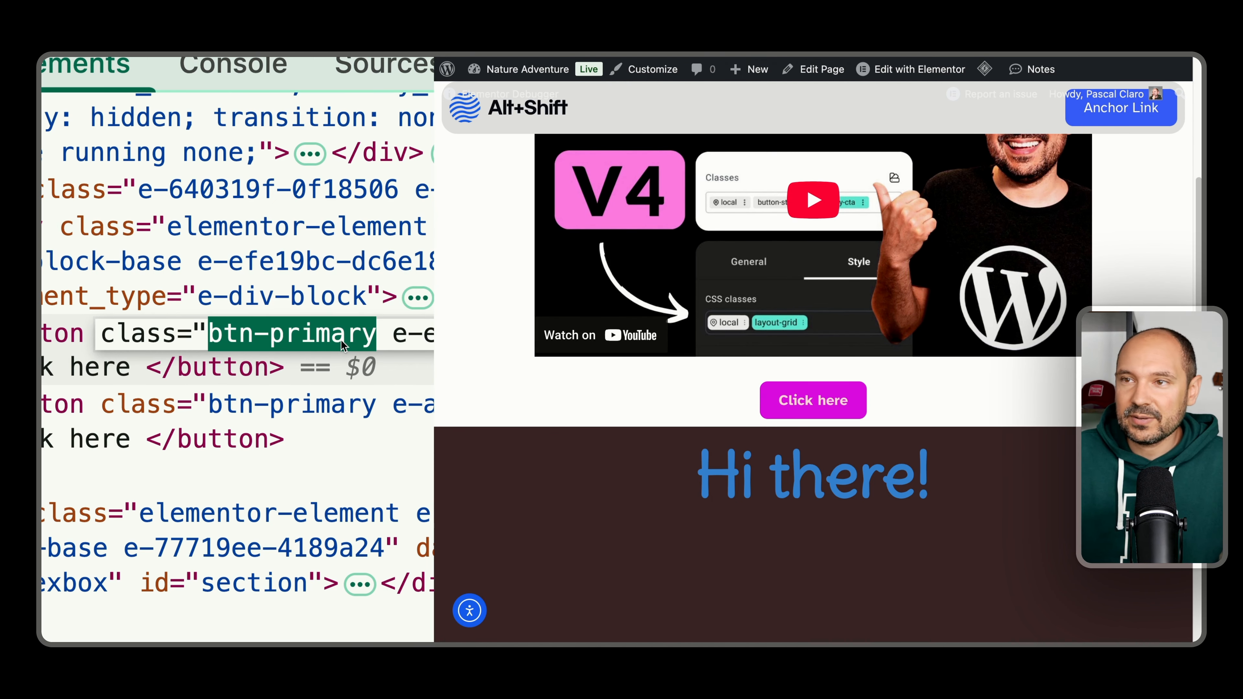
left_click_drag(237, 339, 385, 338)
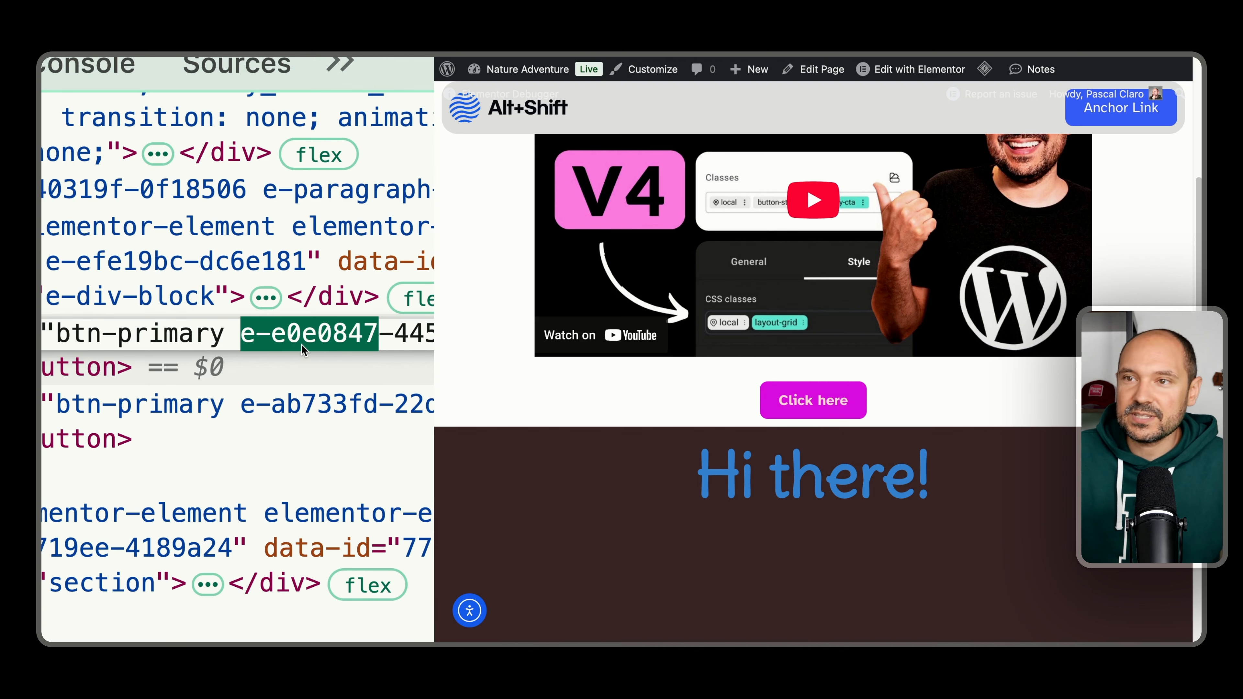
left_click_drag(55, 335, 304, 336)
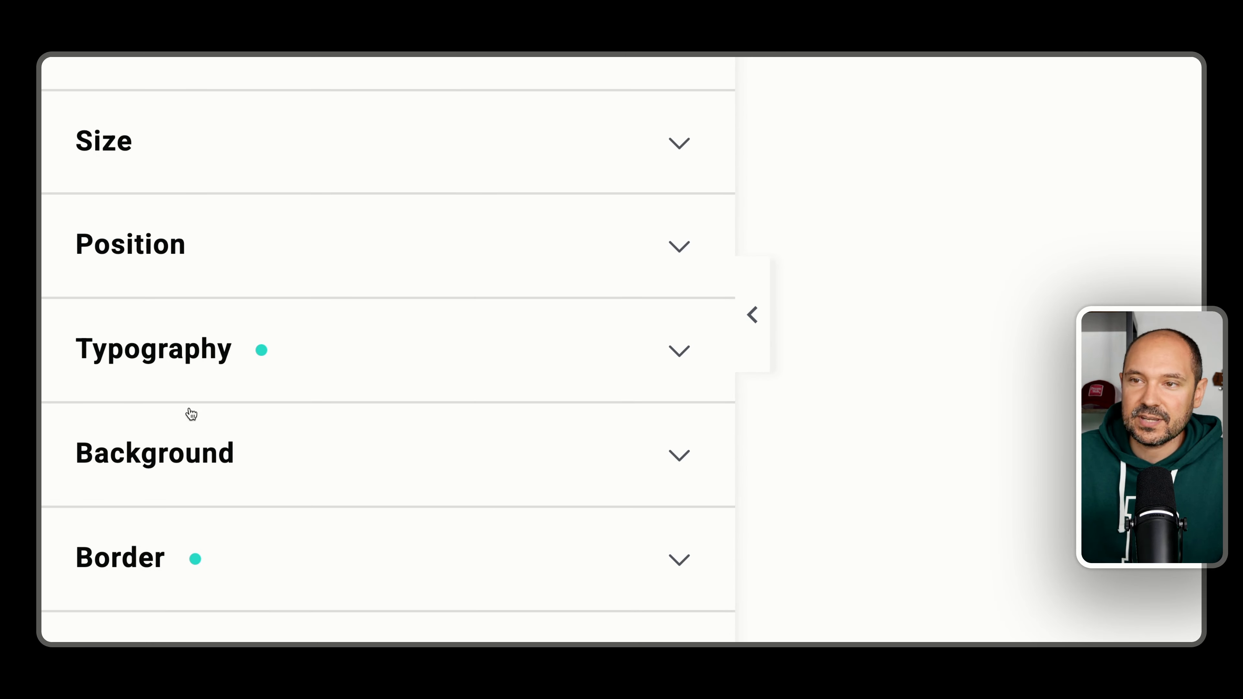
- Examine the style indicators on the button's Typography and Border sections and open the style origin of its text color
mouse_move(261, 355)
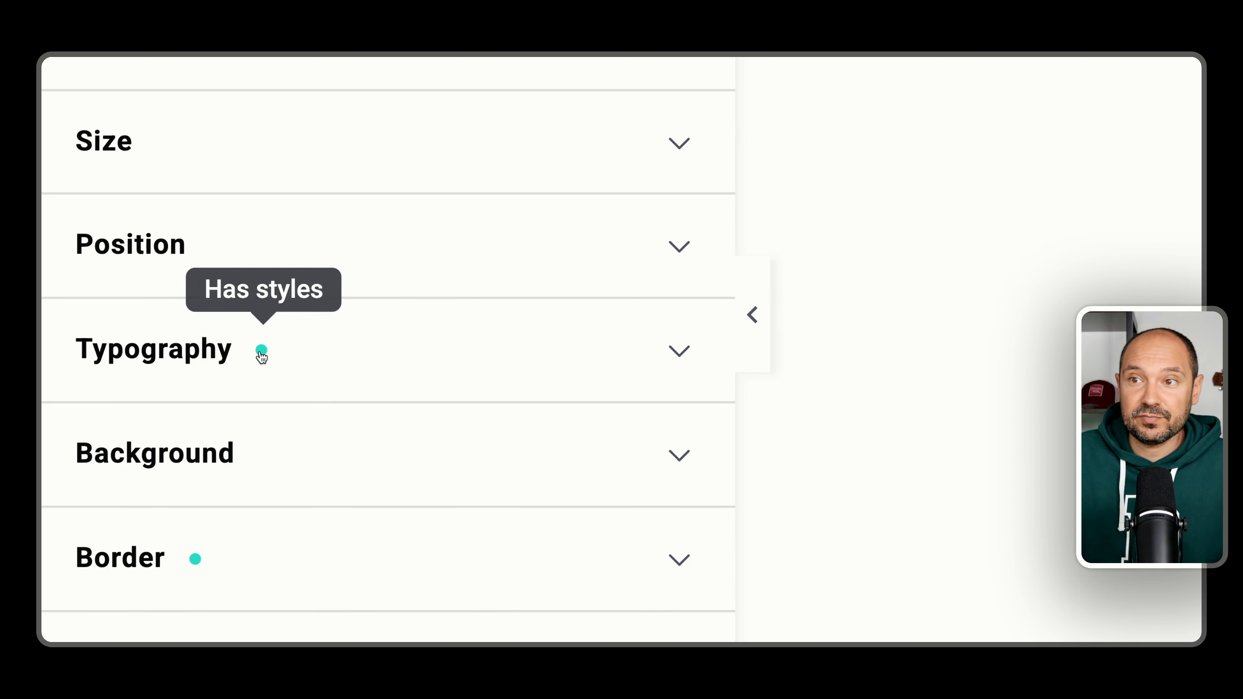
mouse_move(196, 562)
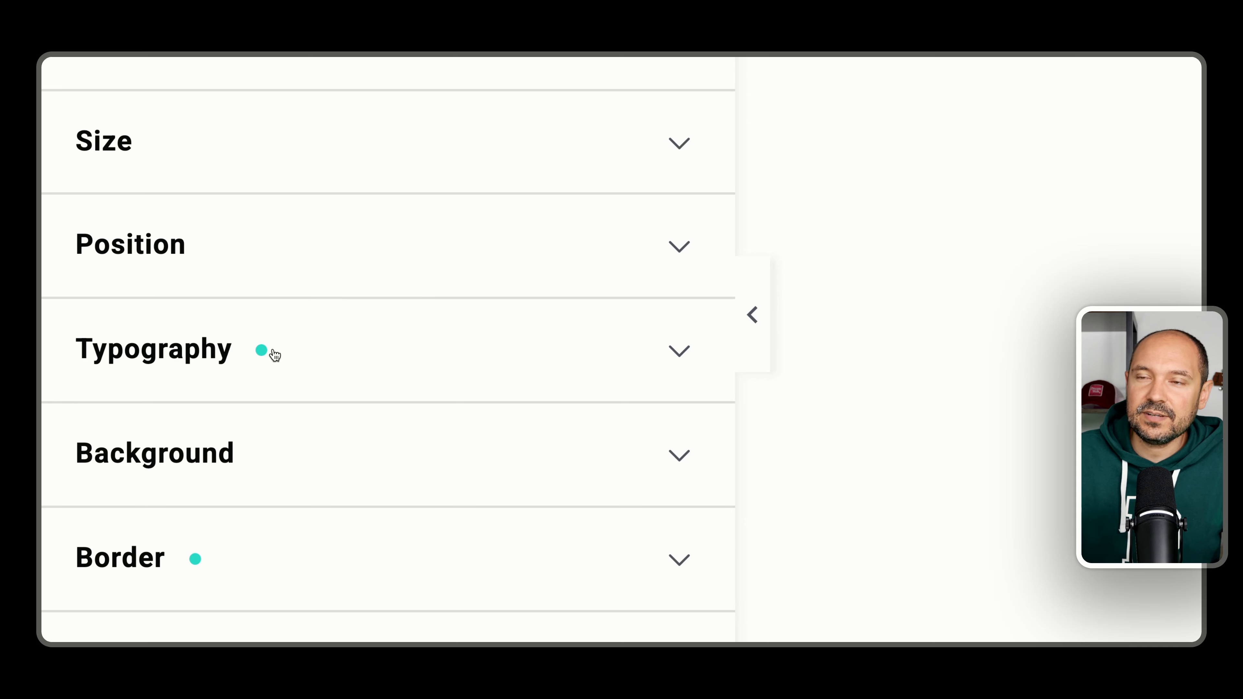
left_click(256, 360)
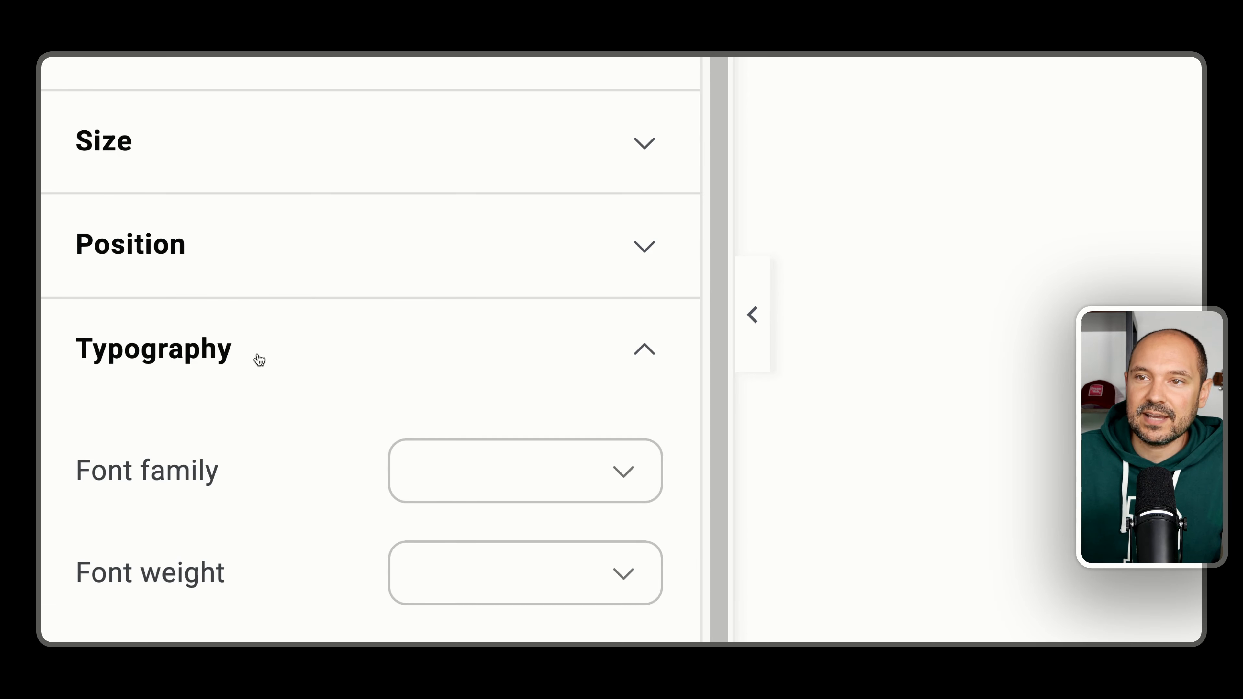
scroll(258, 358, "down", 5)
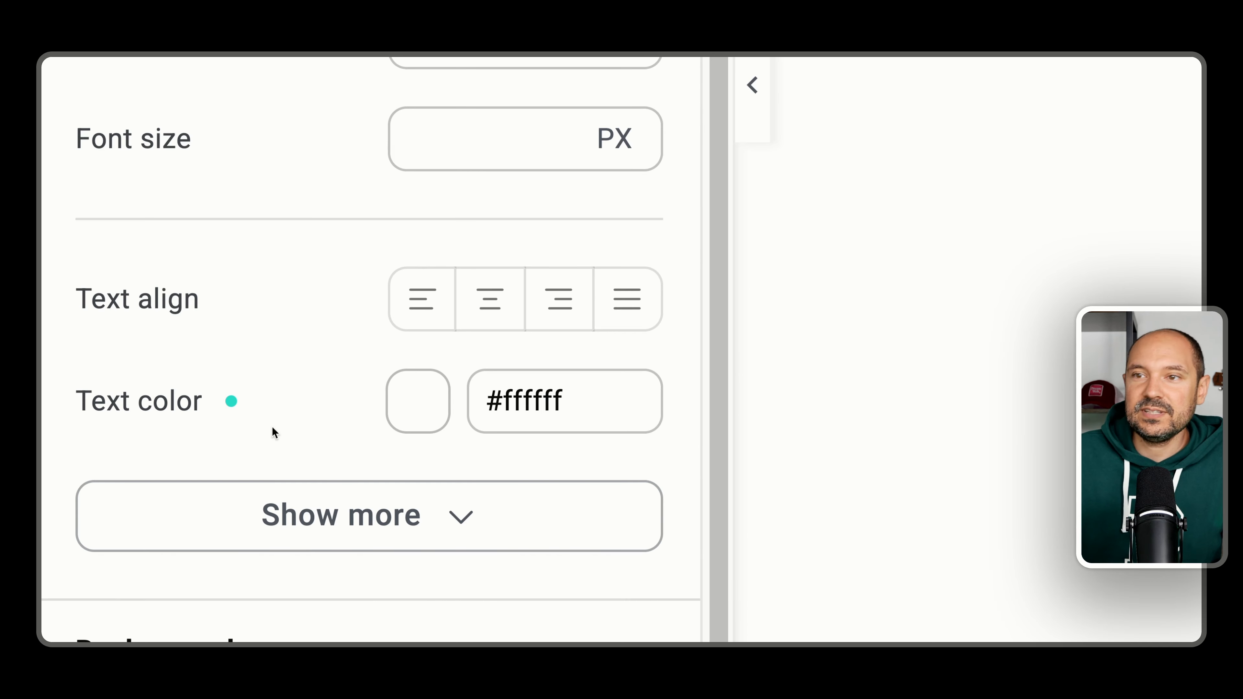
left_click(231, 404)
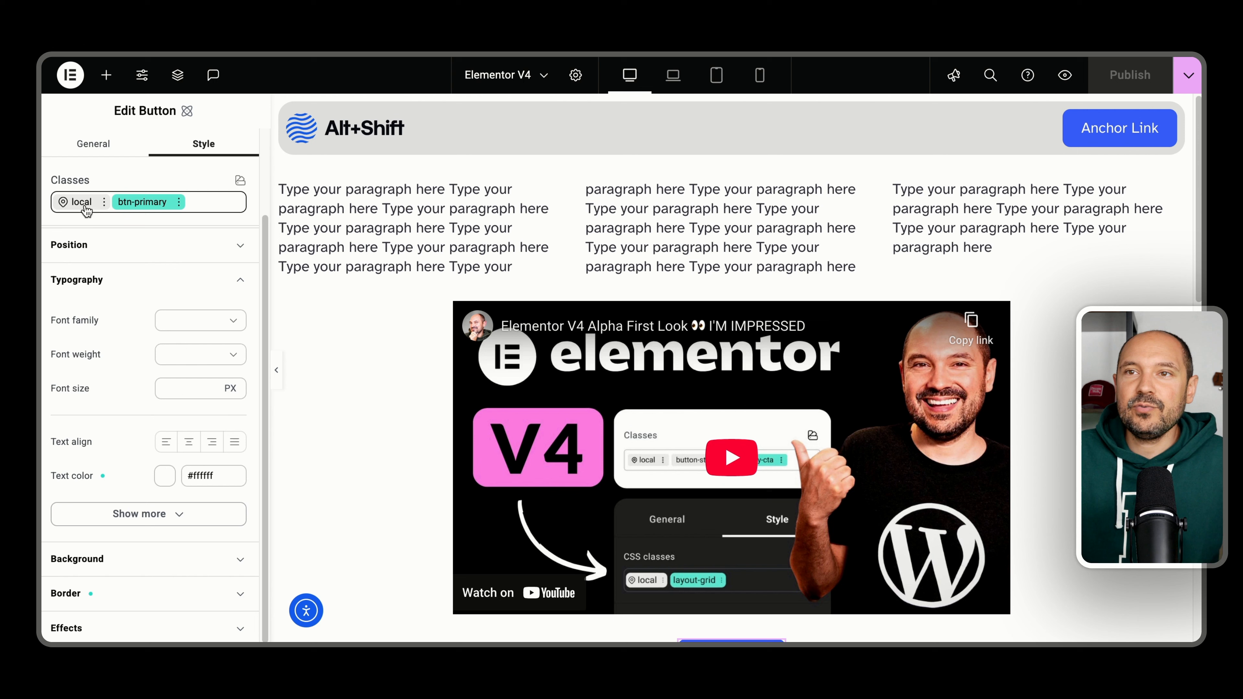
- Override the button's text color in its local class with #c1abab and open the property's style origin
left_click(76, 201)
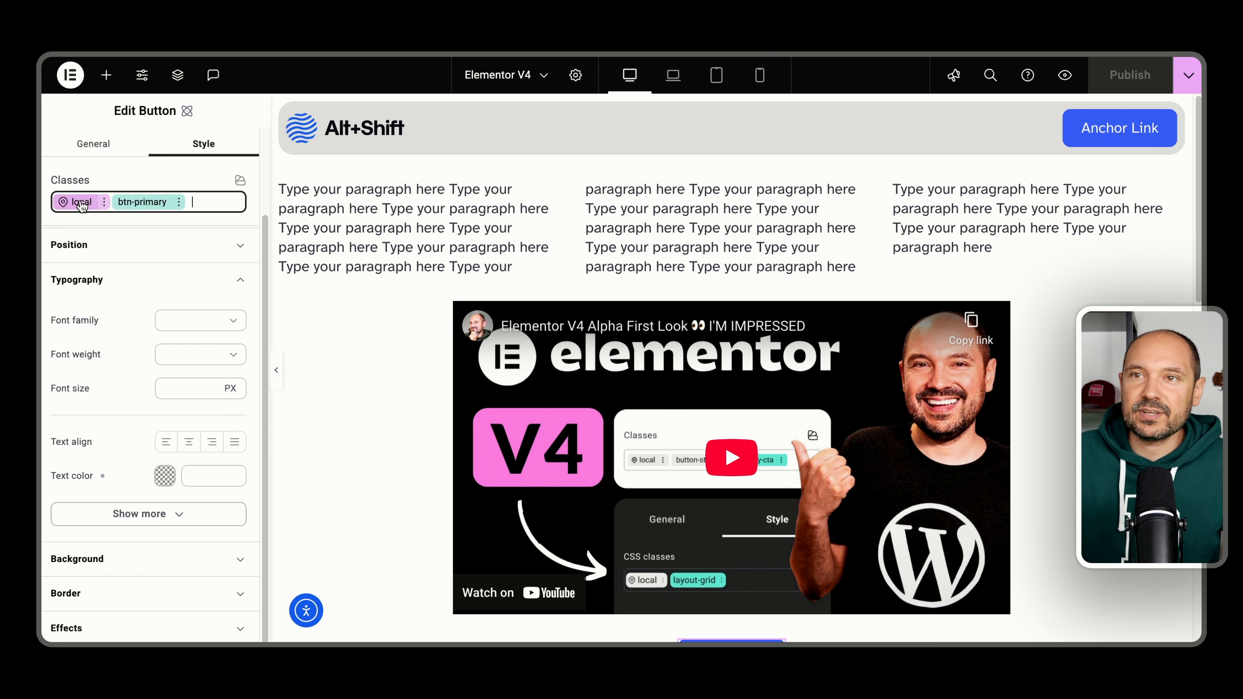
left_click(164, 475)
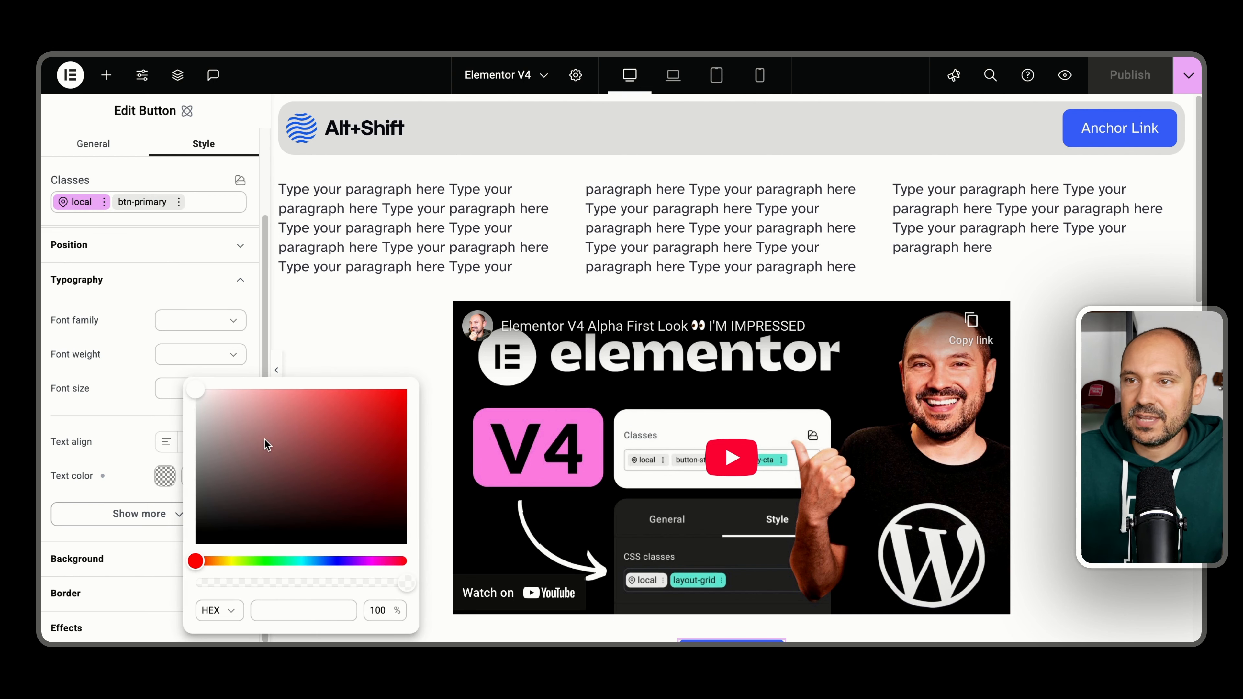
left_click(218, 424)
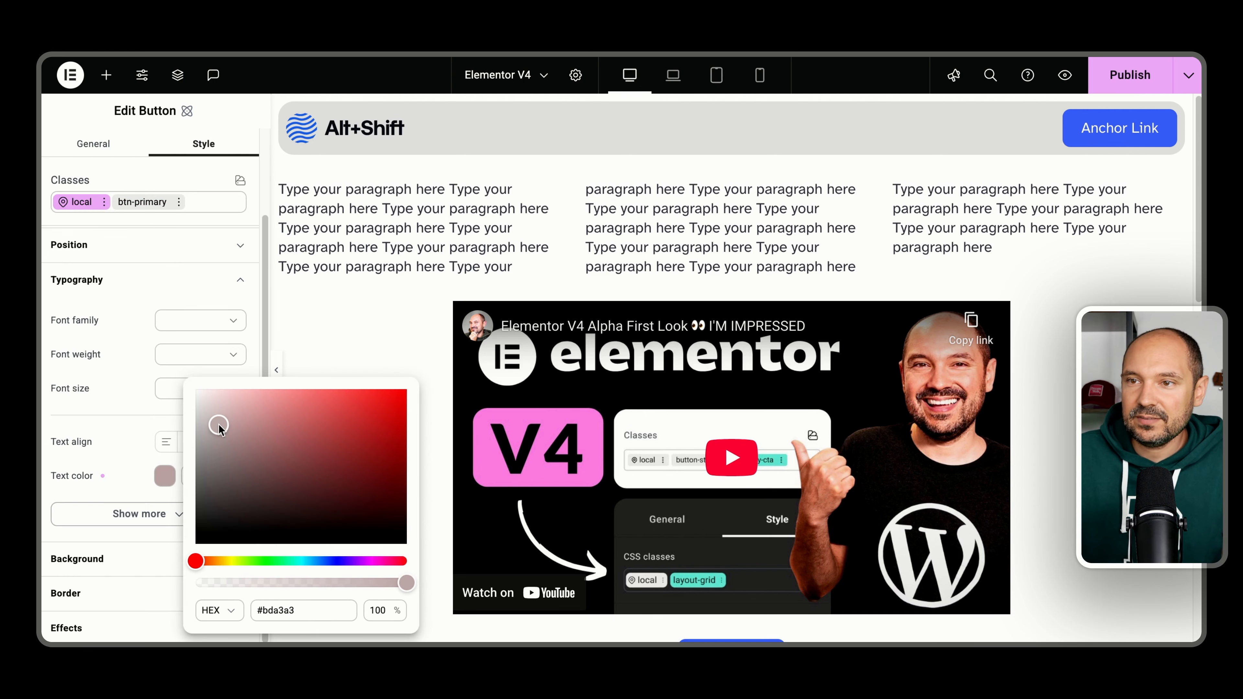
left_click(110, 441)
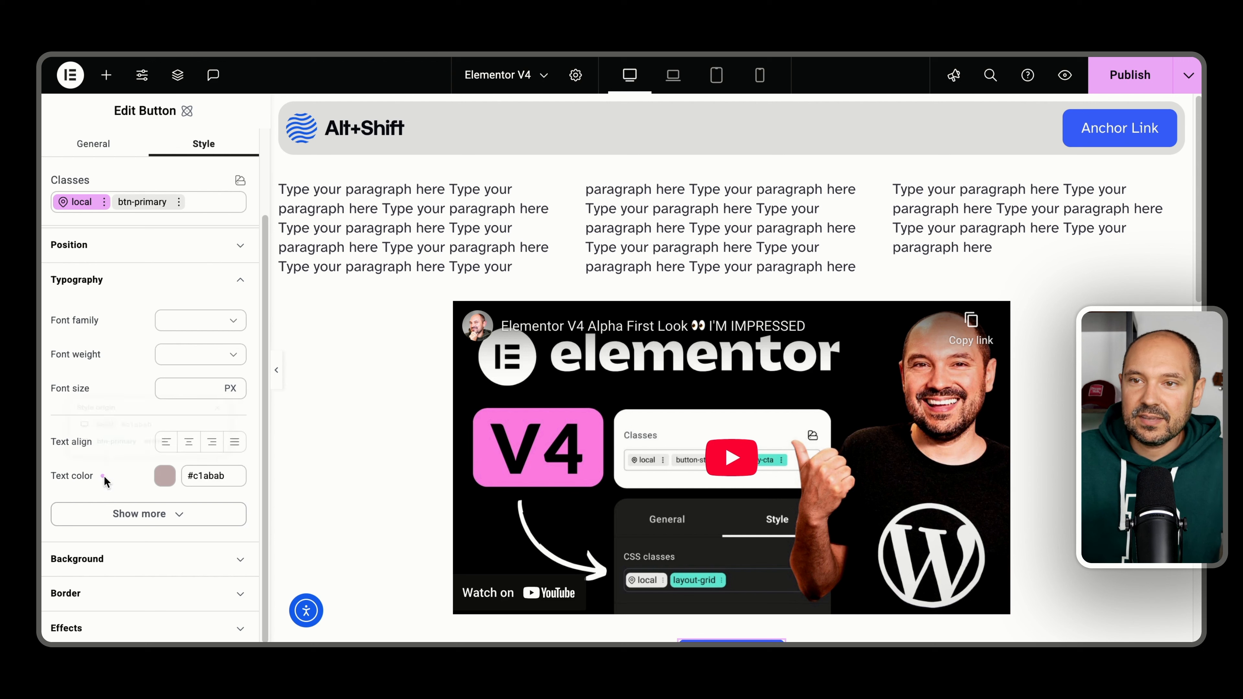
left_click(104, 476)
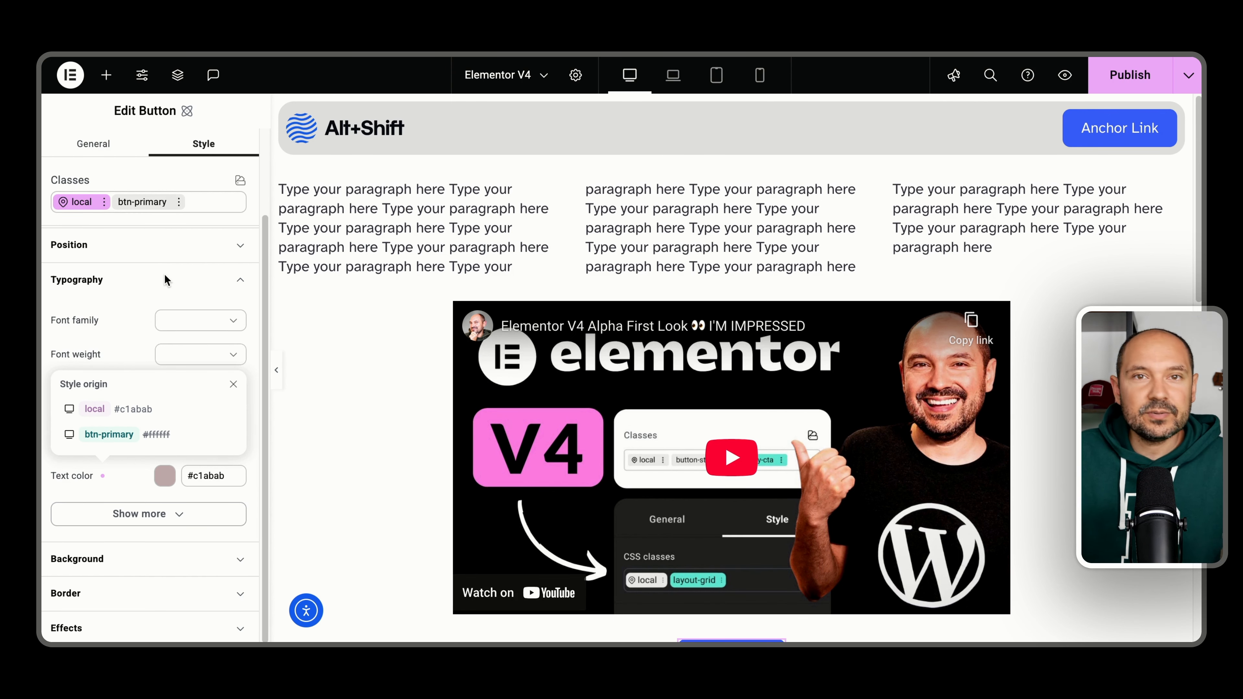
- Set the local width of the three-column paragraph above the video to 700 px
left_click(96, 144)
left_click(94, 150)
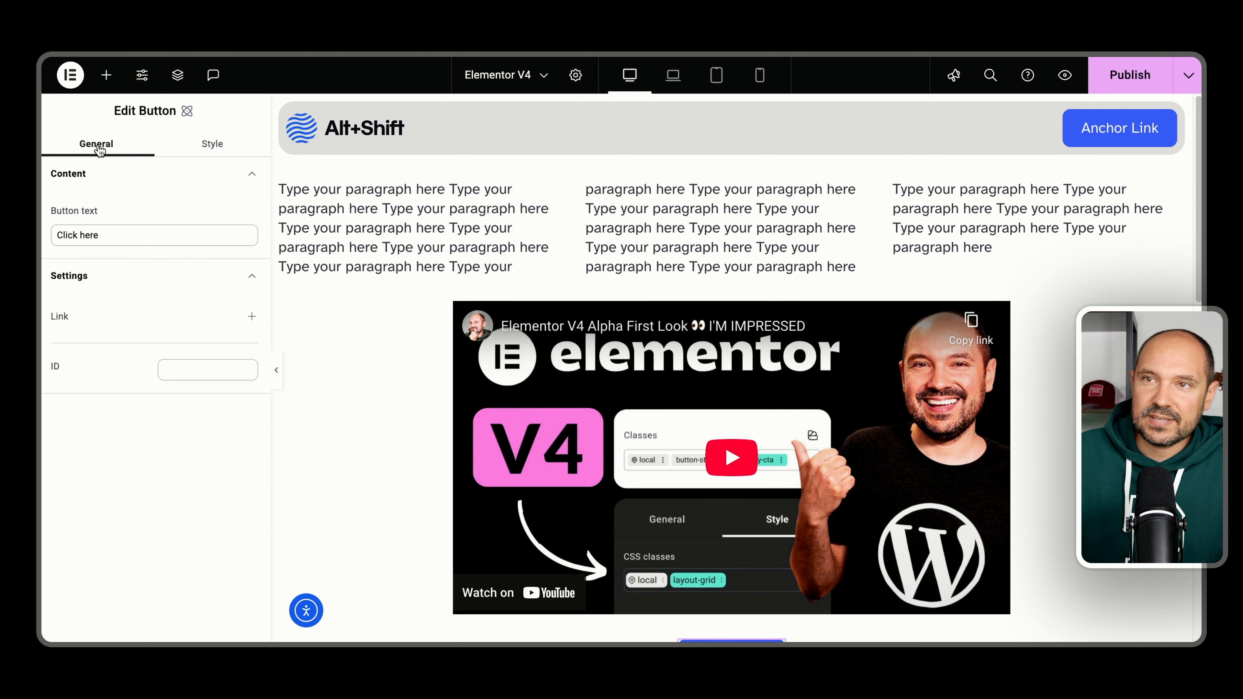
left_click(1003, 220)
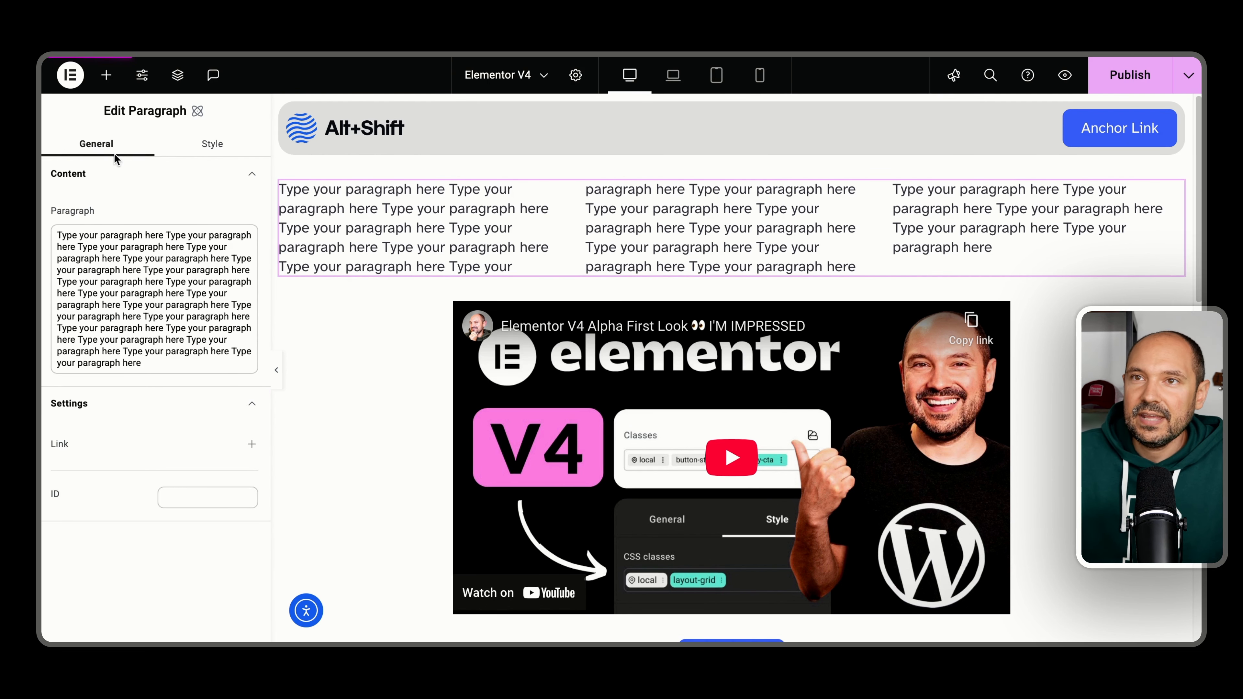
left_click(211, 145)
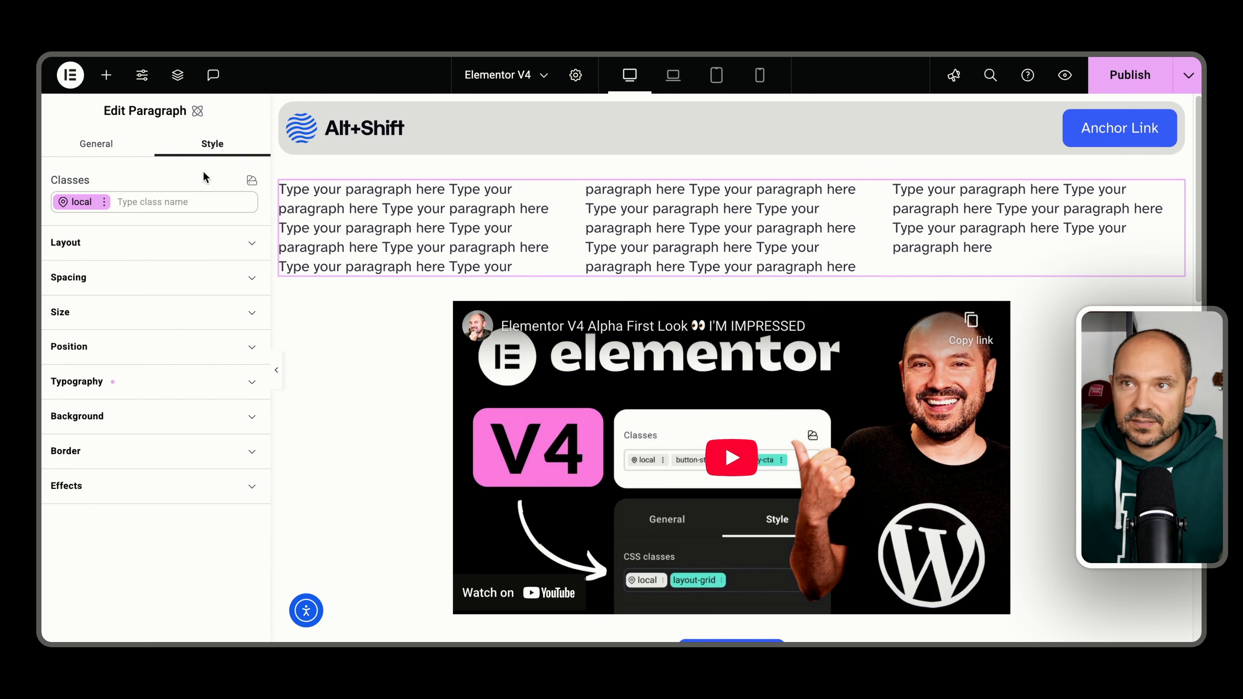
left_click(111, 288)
left_click(108, 284)
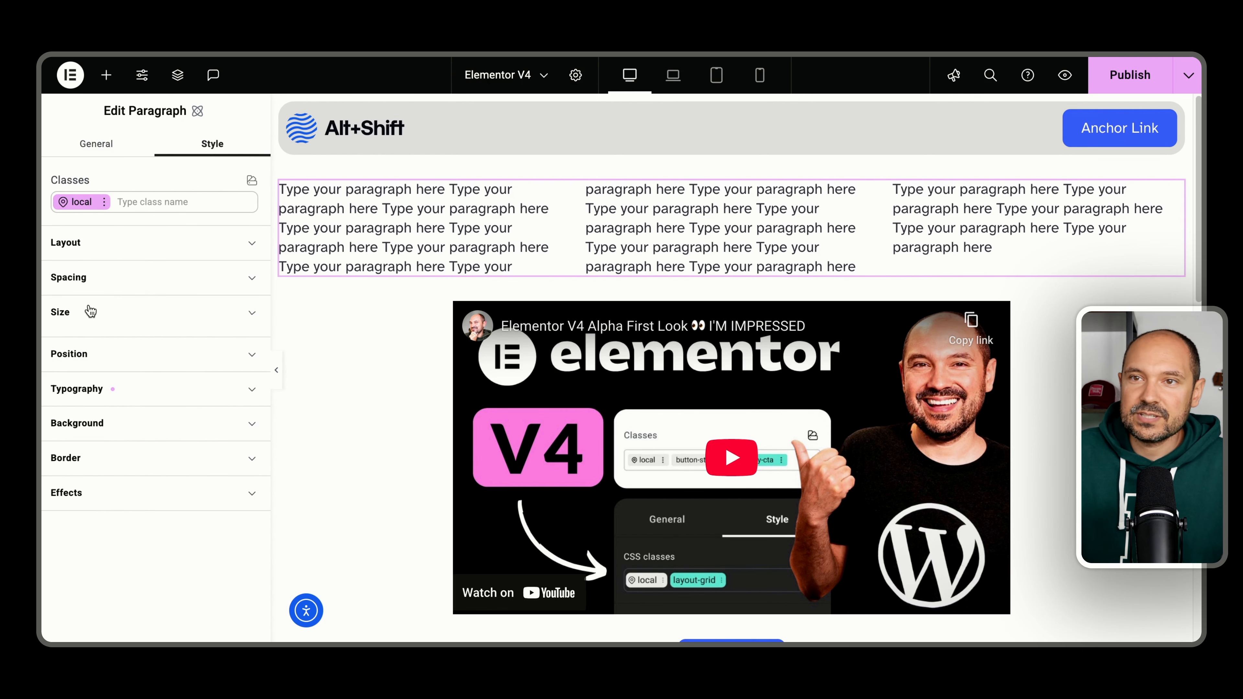
left_click(98, 312)
left_click(91, 373)
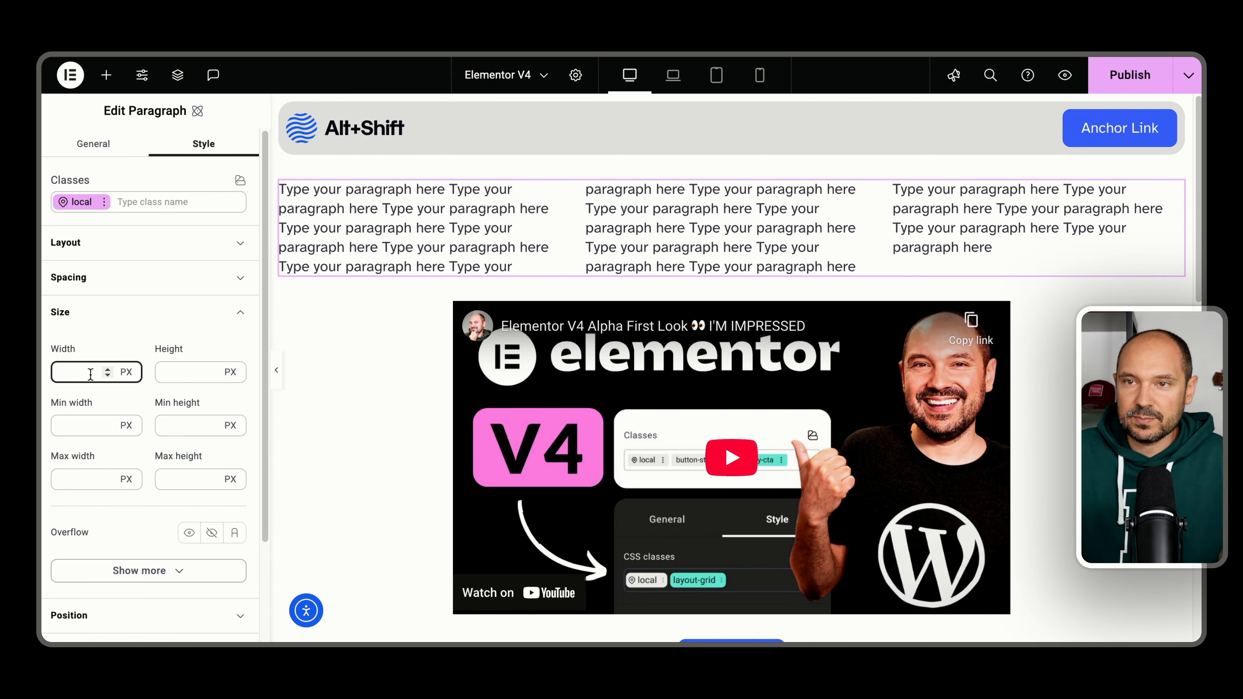
type("700")
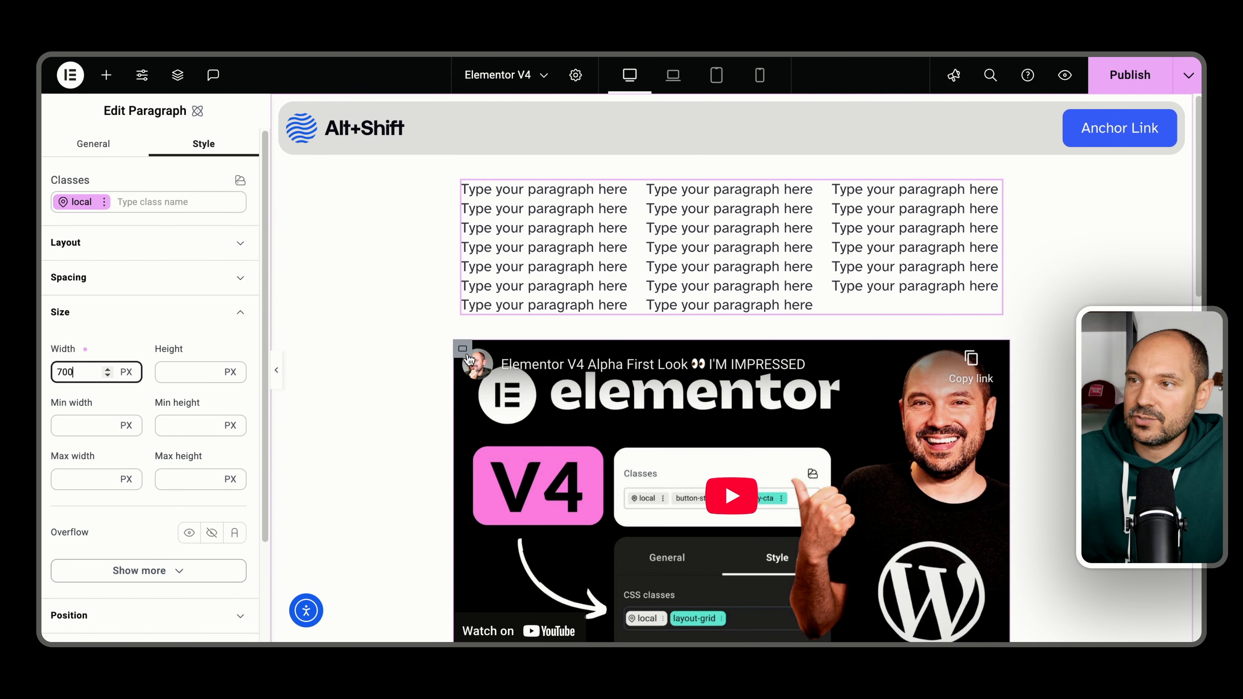
- Switch between the video's div block, the upper Click here button and the paragraph to compare their remembered tabs and sections
left_click(463, 351)
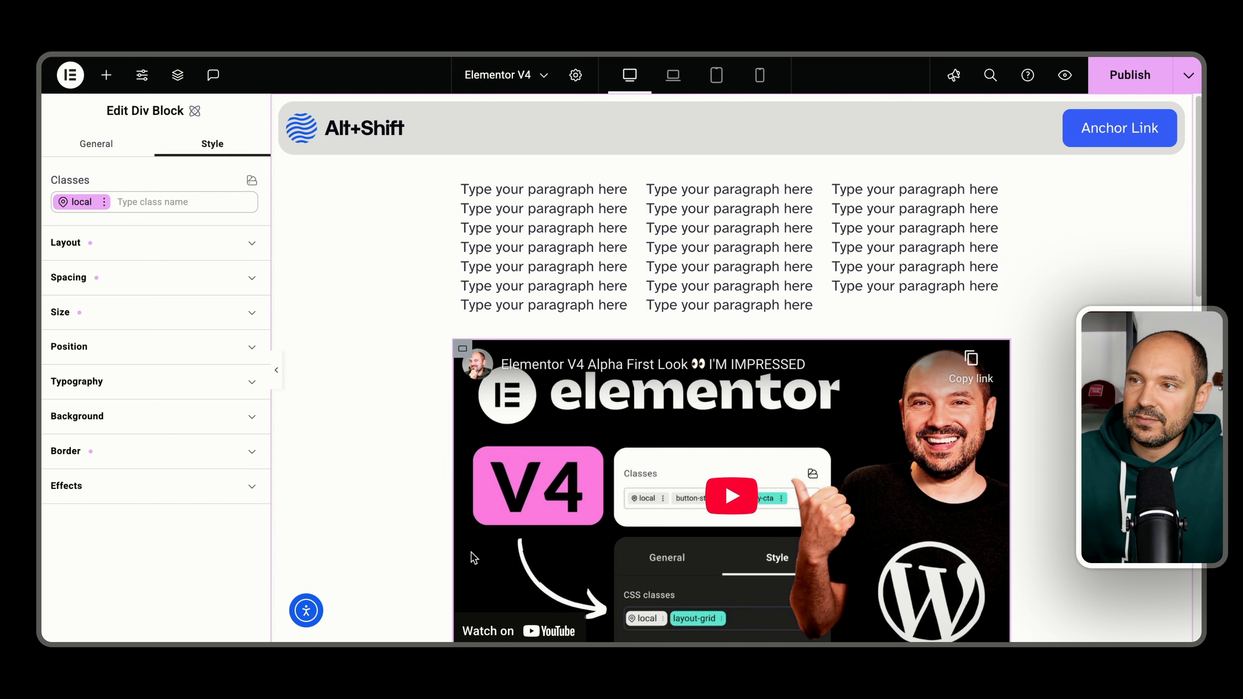
scroll(475, 553, "down", 5)
left_click(744, 460)
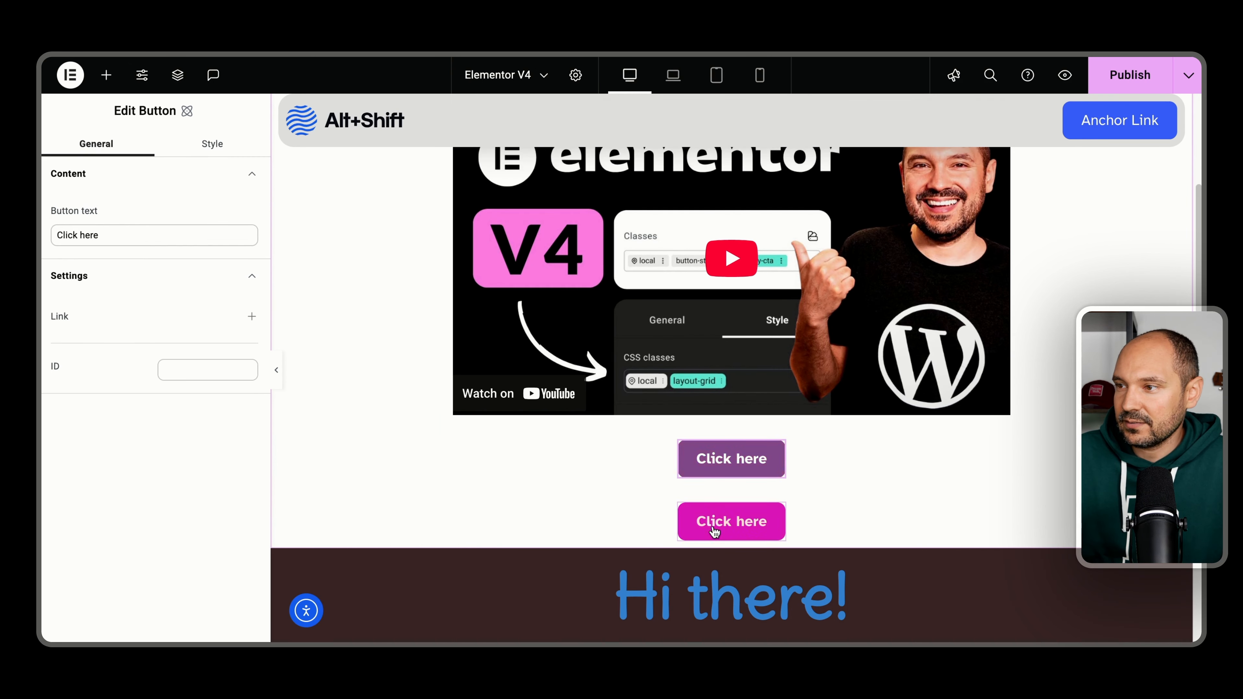
scroll(537, 374, "up", 4)
scroll(495, 363, "up", 1)
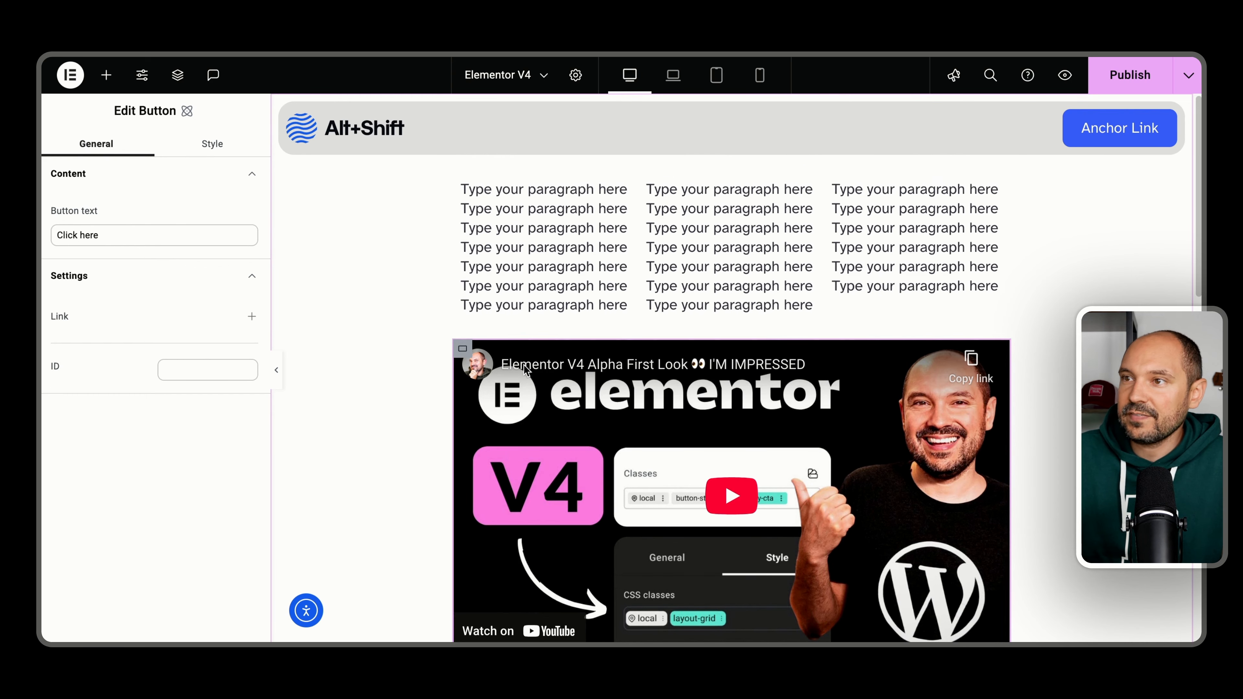
left_click(601, 247)
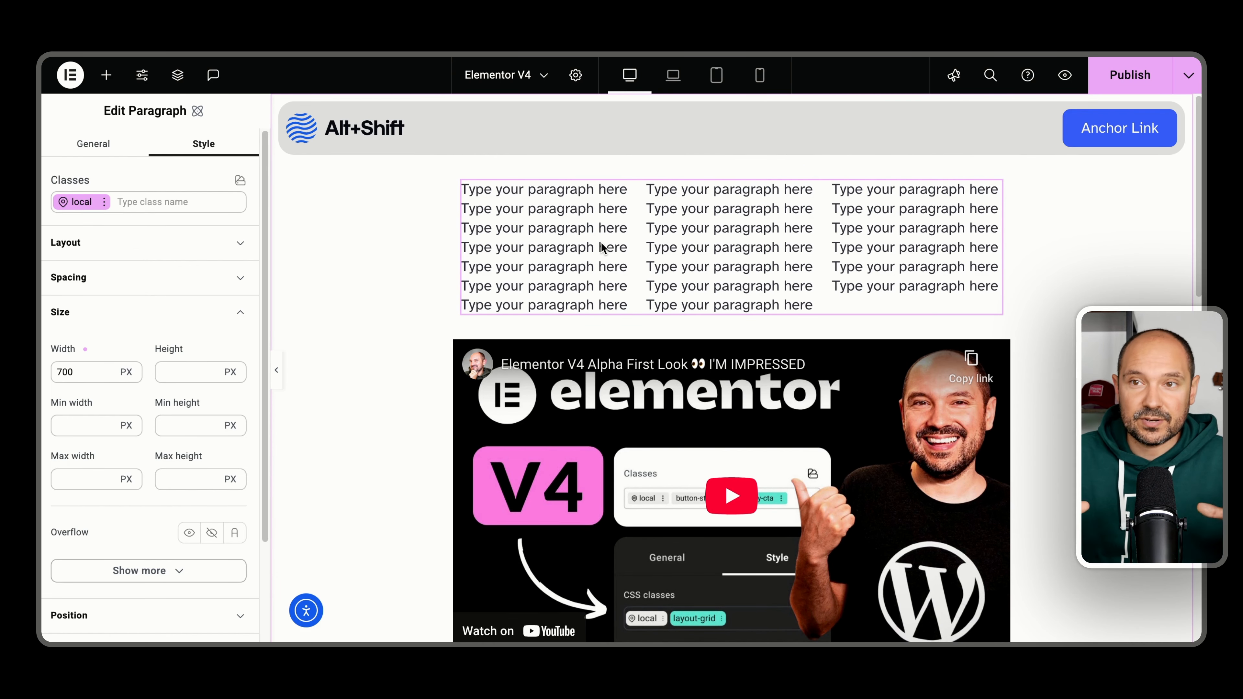
left_click(90, 374)
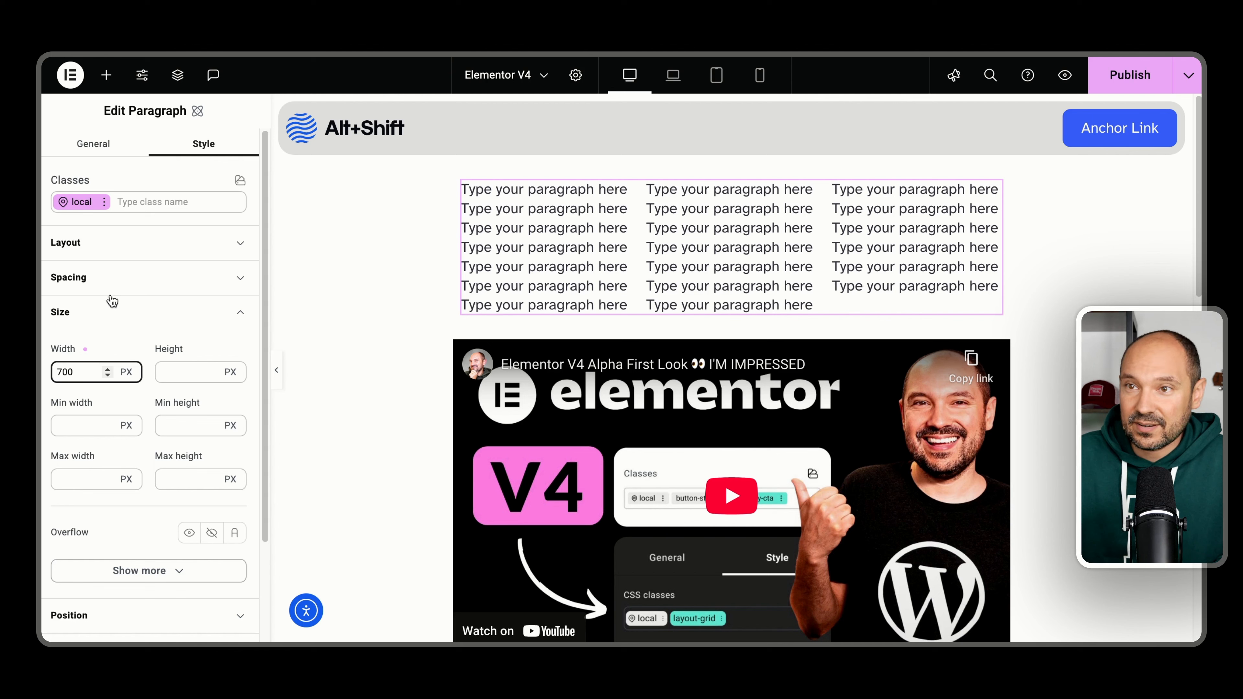
- Expand the Position and Background sections in the style settings of the div block around the video
scroll(120, 302, "down", 3)
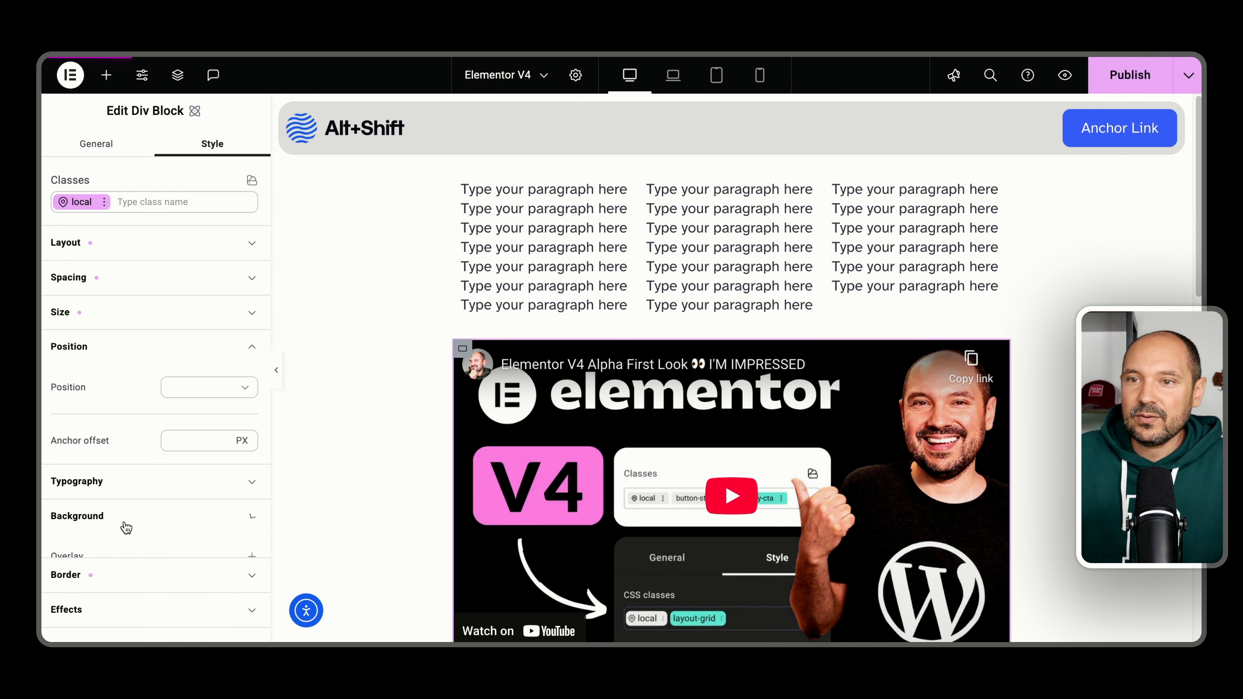
left_click(120, 516)
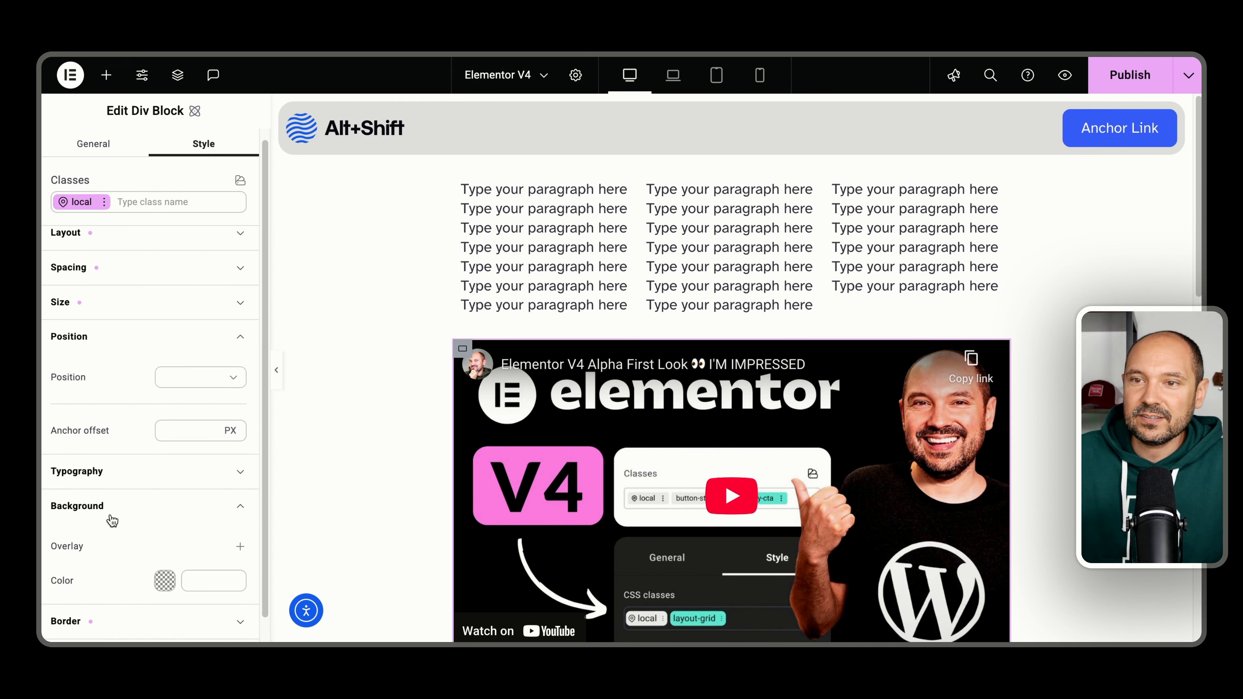
scroll(113, 519, "down", 1)
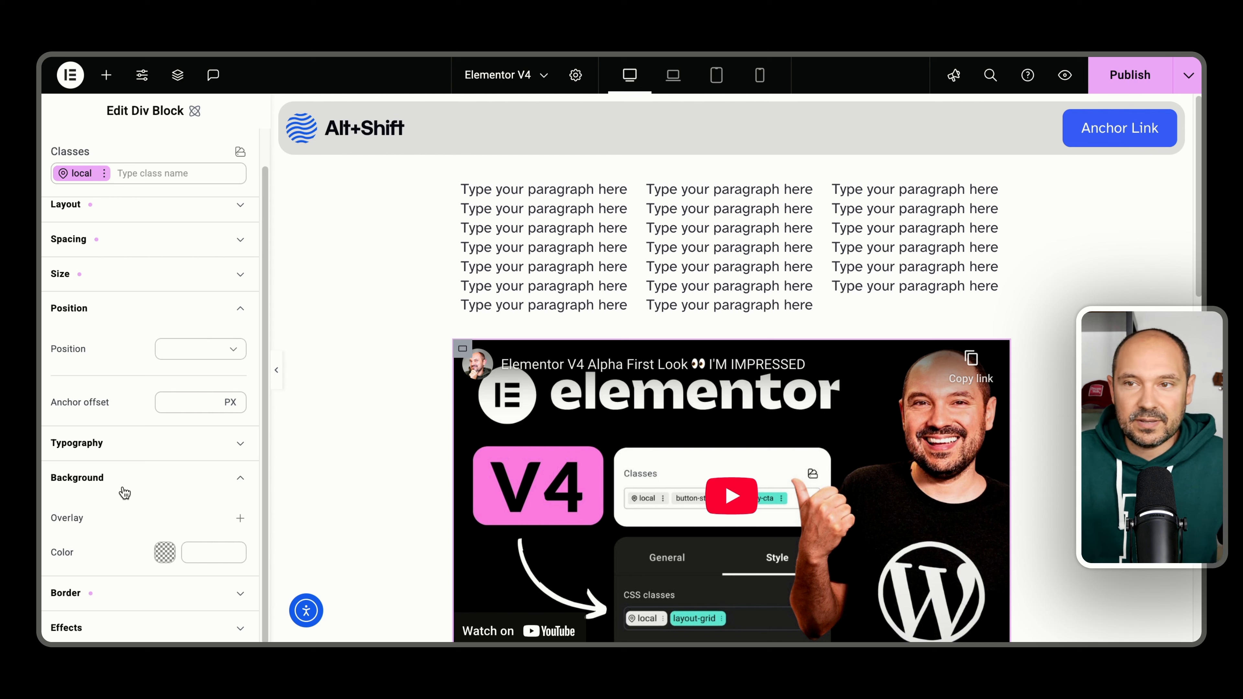
- Expand the paragraph's Position and Typography style sections and compare its open sections with those of the div block
left_click(489, 215)
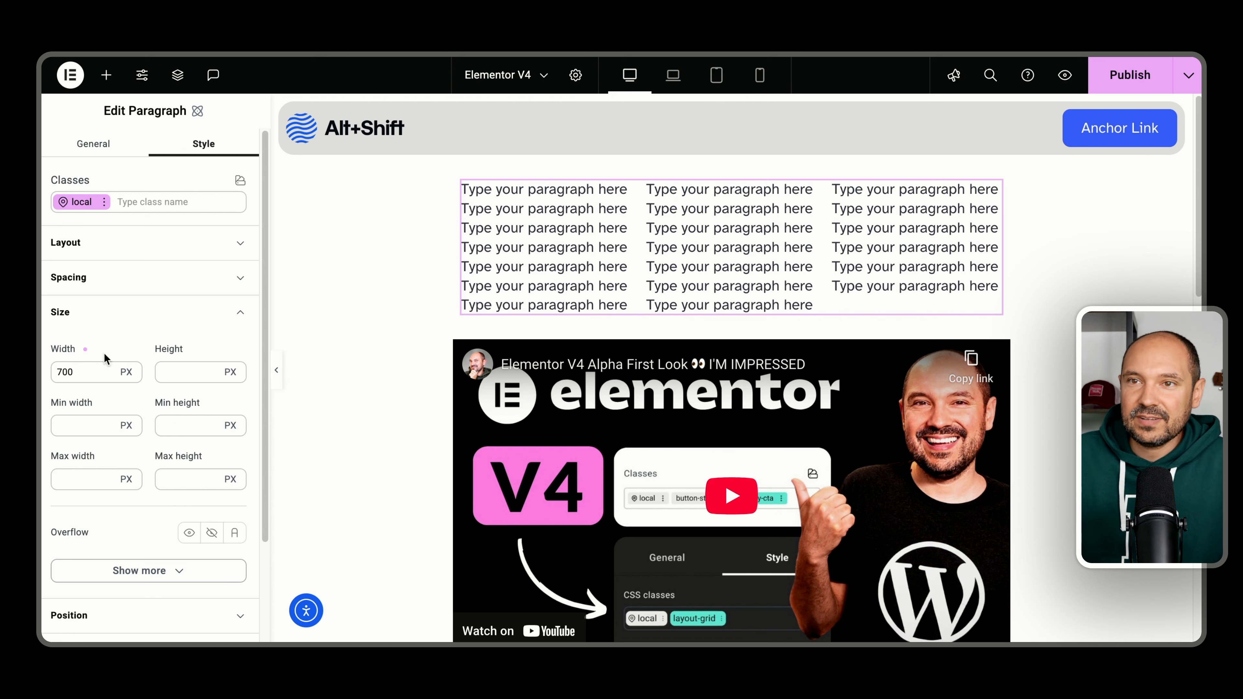
scroll(86, 394, "down", 3)
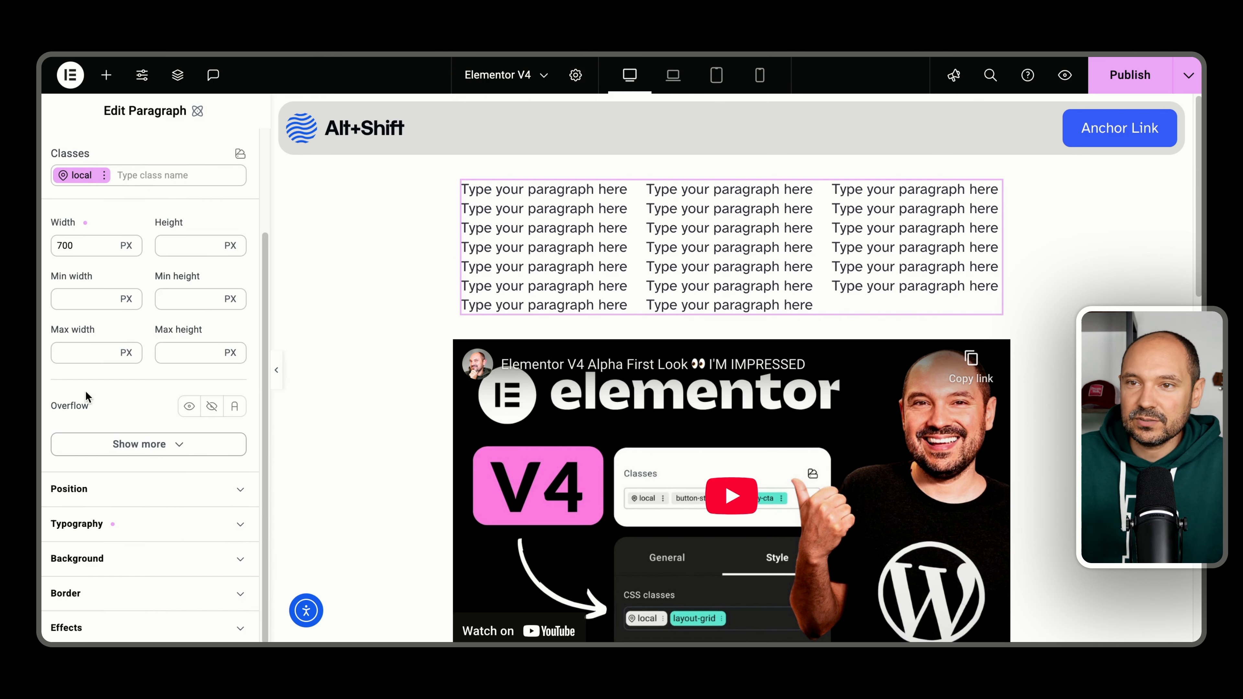
left_click(93, 490)
scroll(105, 494, "down", 2)
left_click(106, 538)
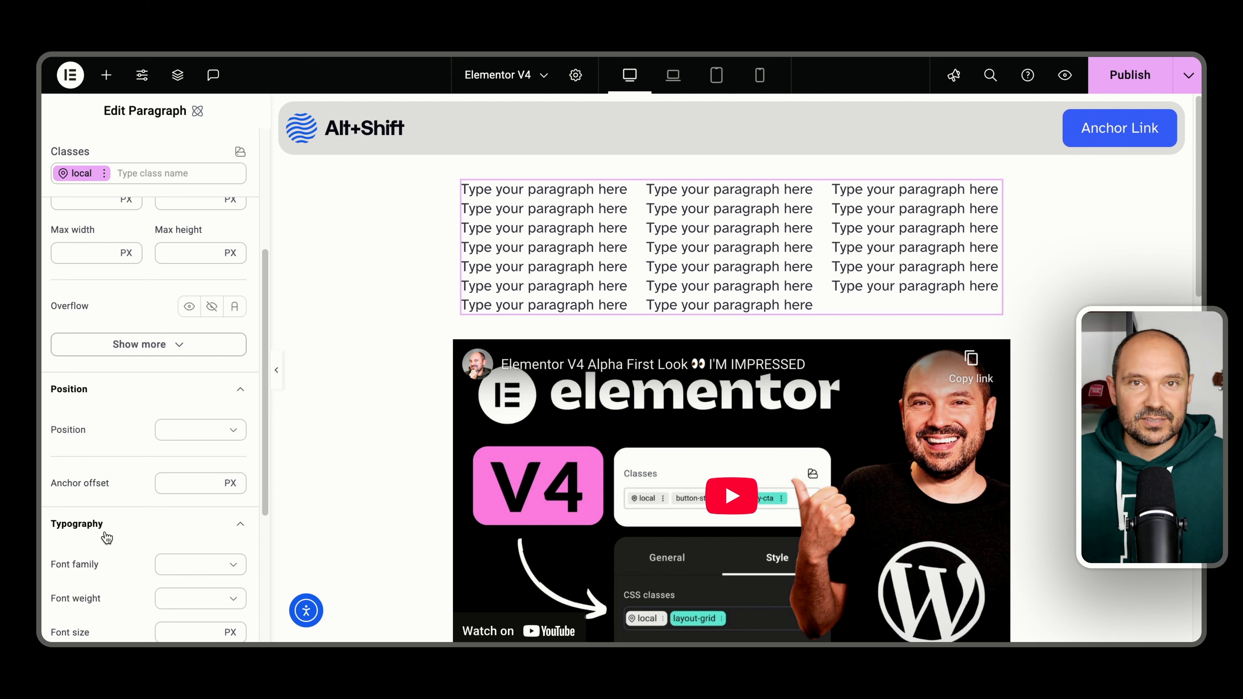
left_click(400, 406)
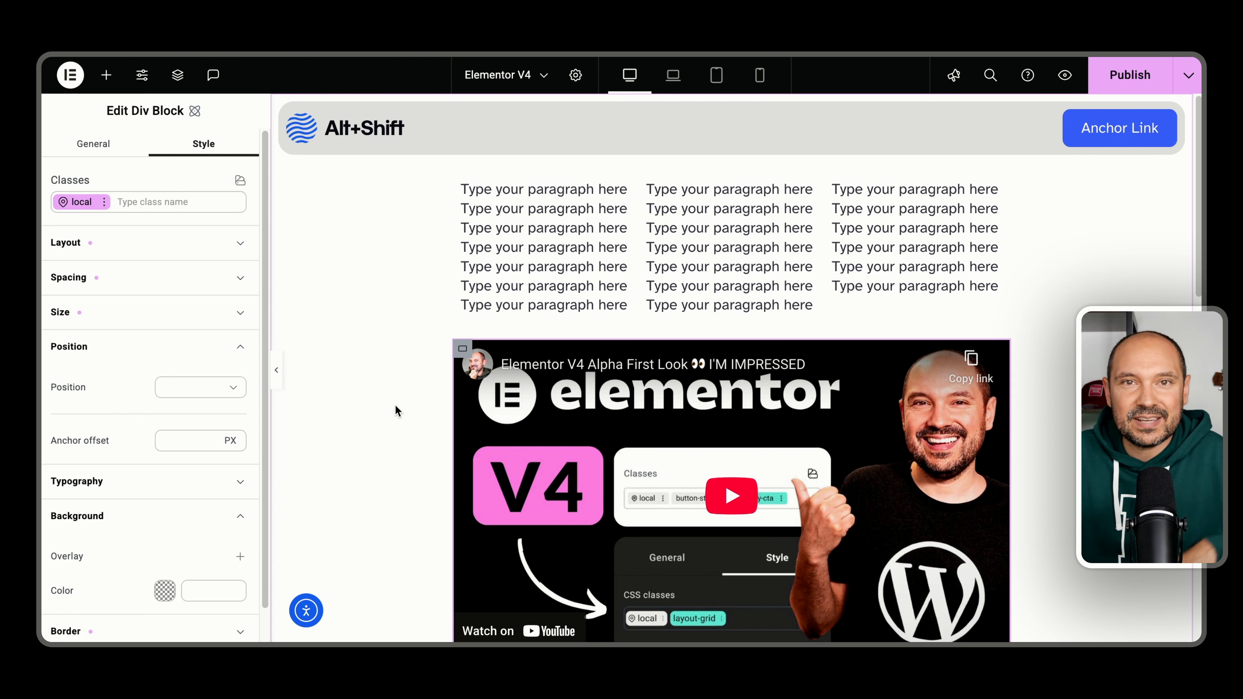
left_click(416, 265)
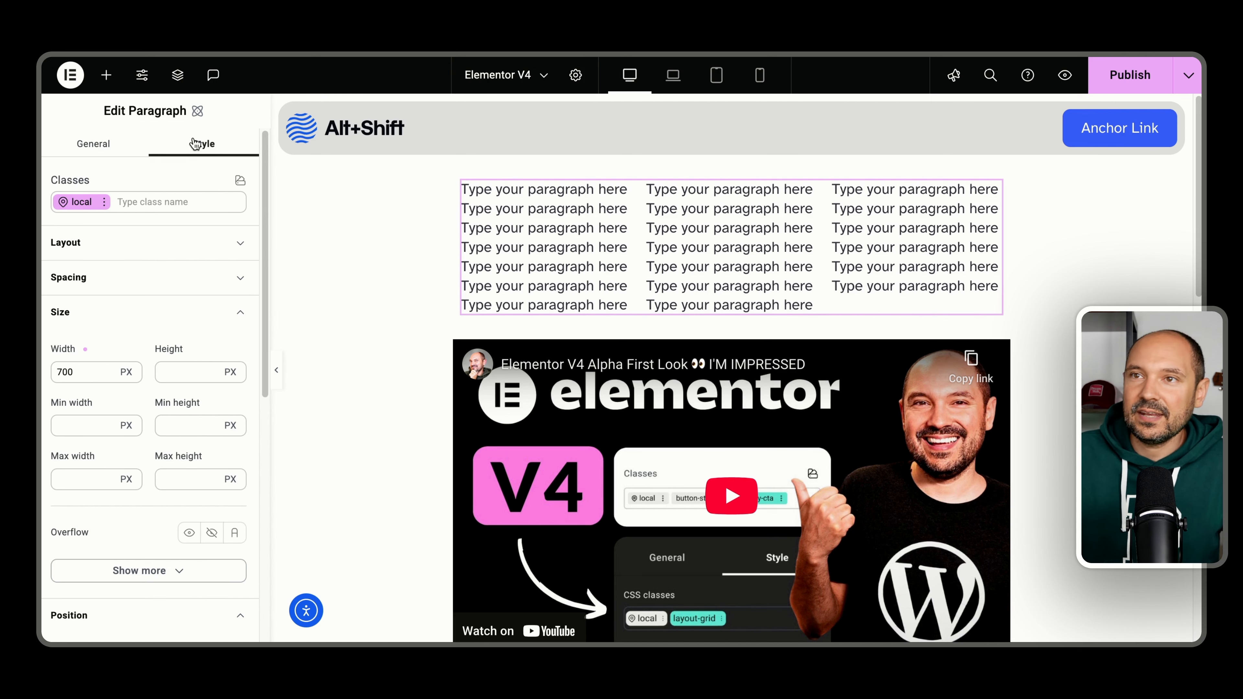
- Set the three-column paragraph's width to 100% and return it to 700 px
left_click(85, 373)
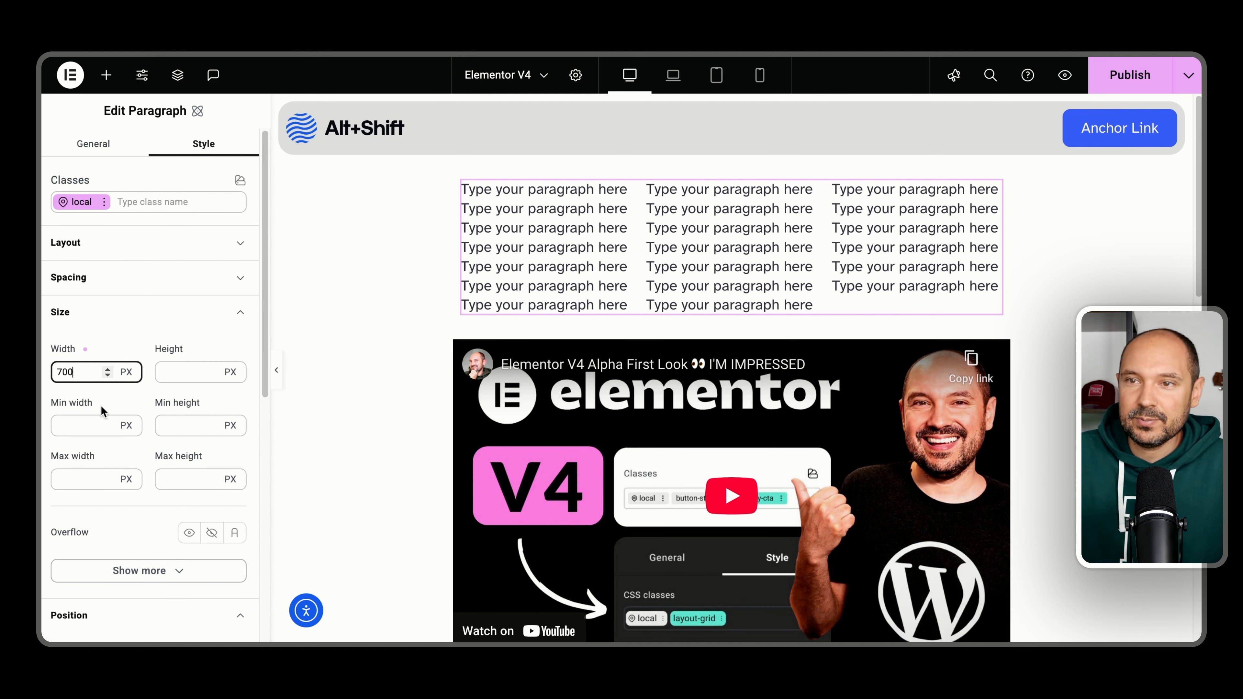
double_click(80, 372)
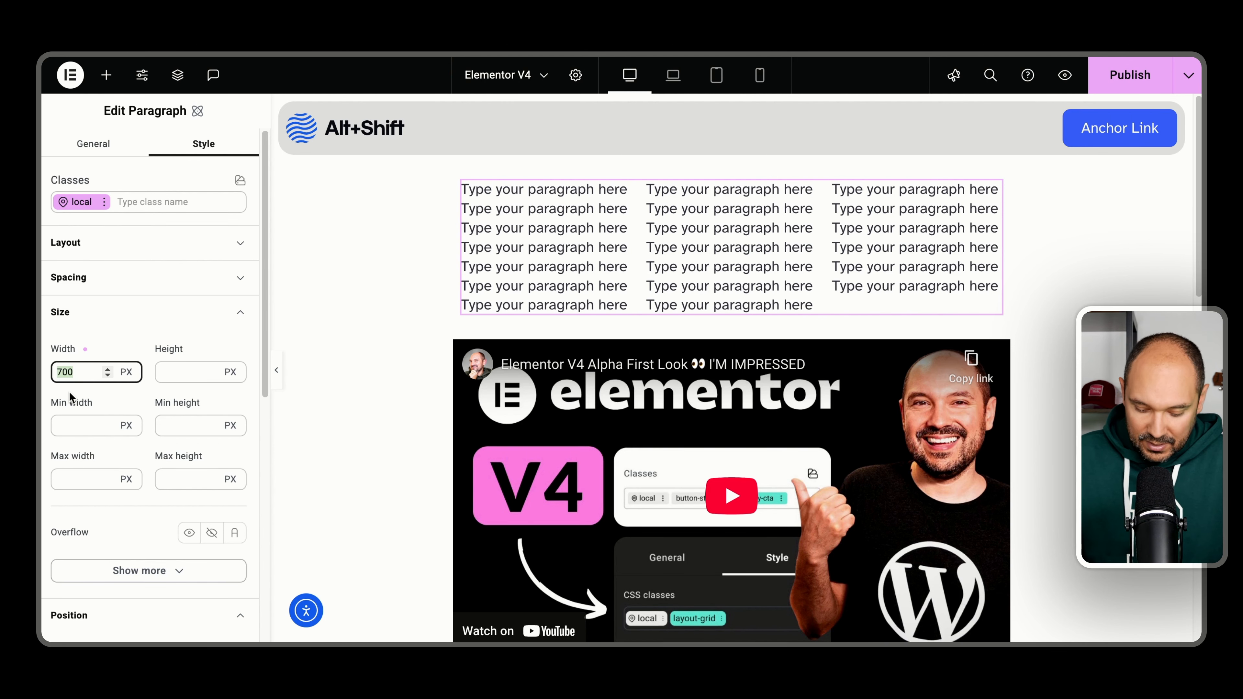
type("100%")
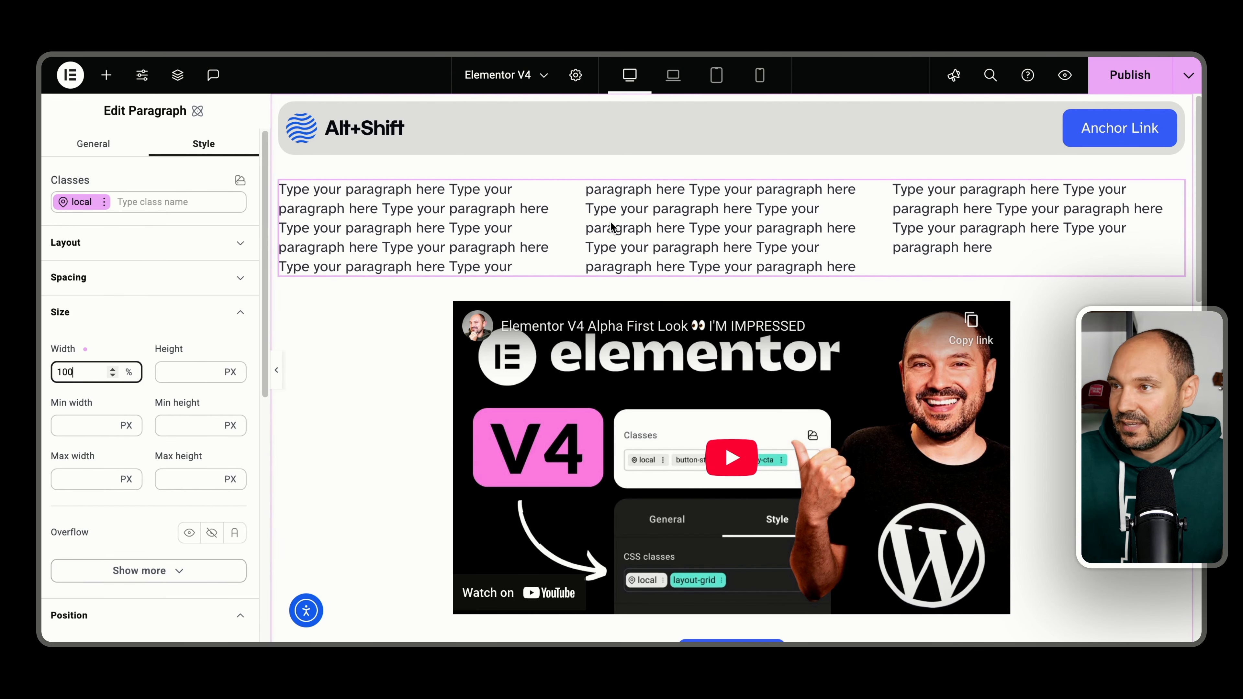
double_click(88, 374)
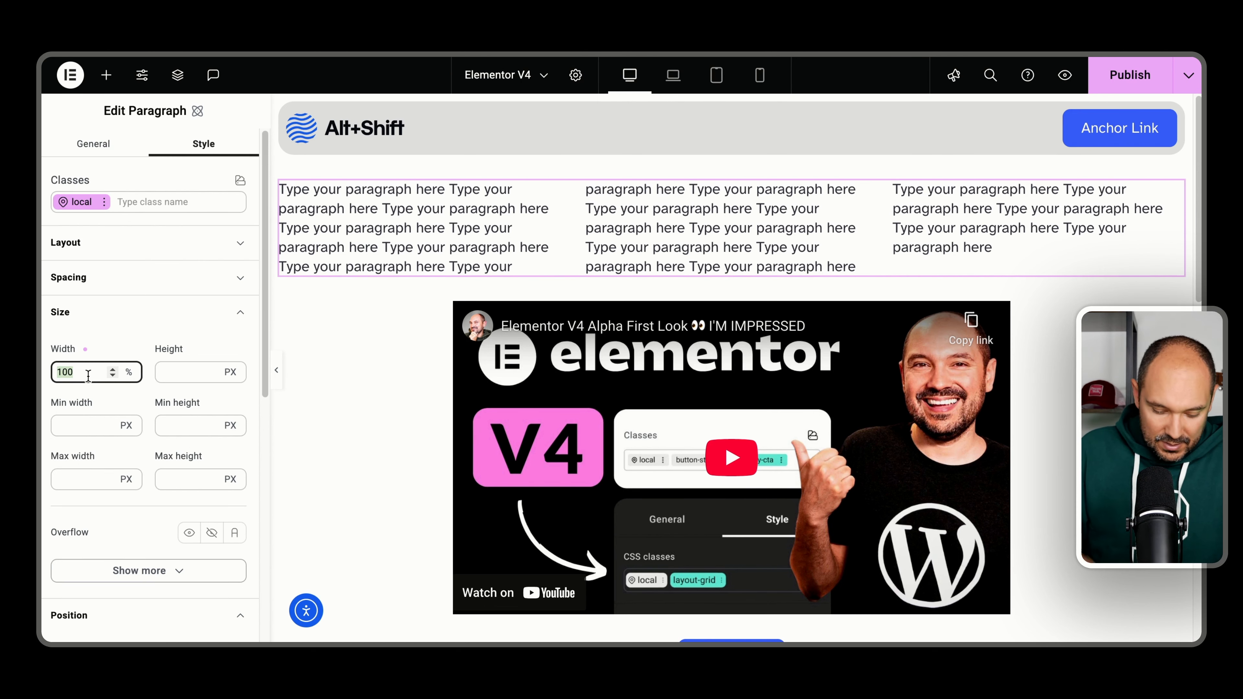
type("700px")
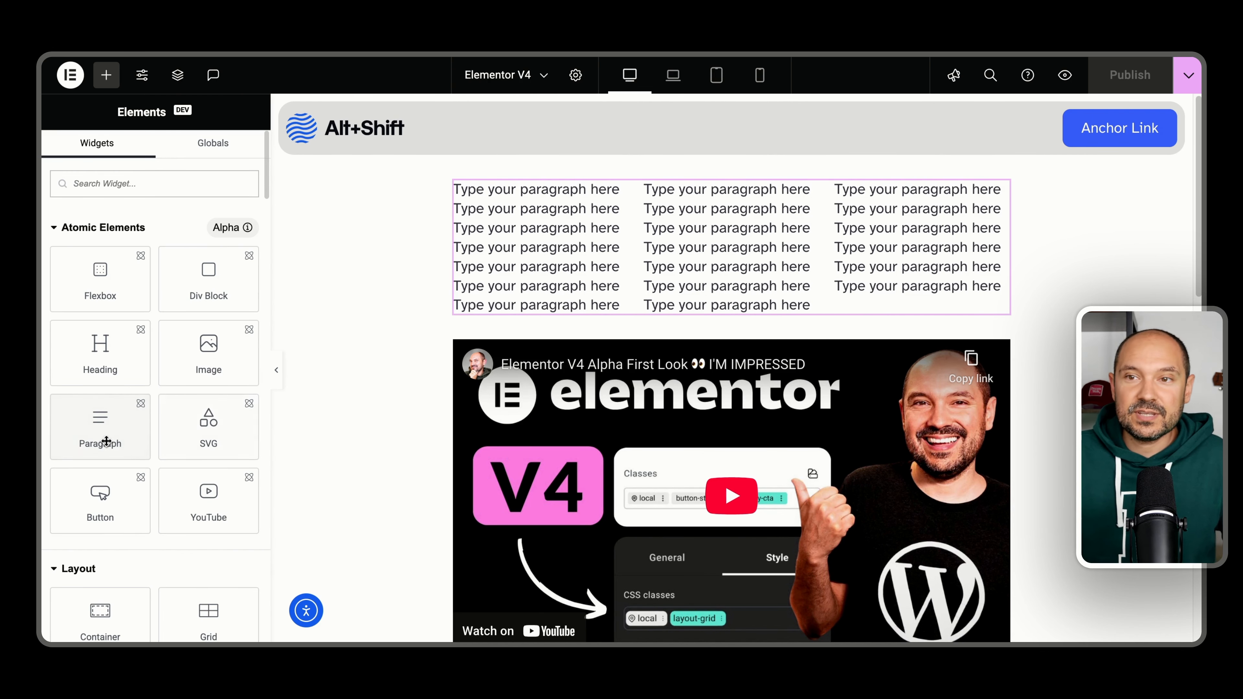
- Reveal the paragraph's additional typography settings and examine its Columns and Column gap properties
left_click(658, 229)
scroll(116, 386, "down", 5)
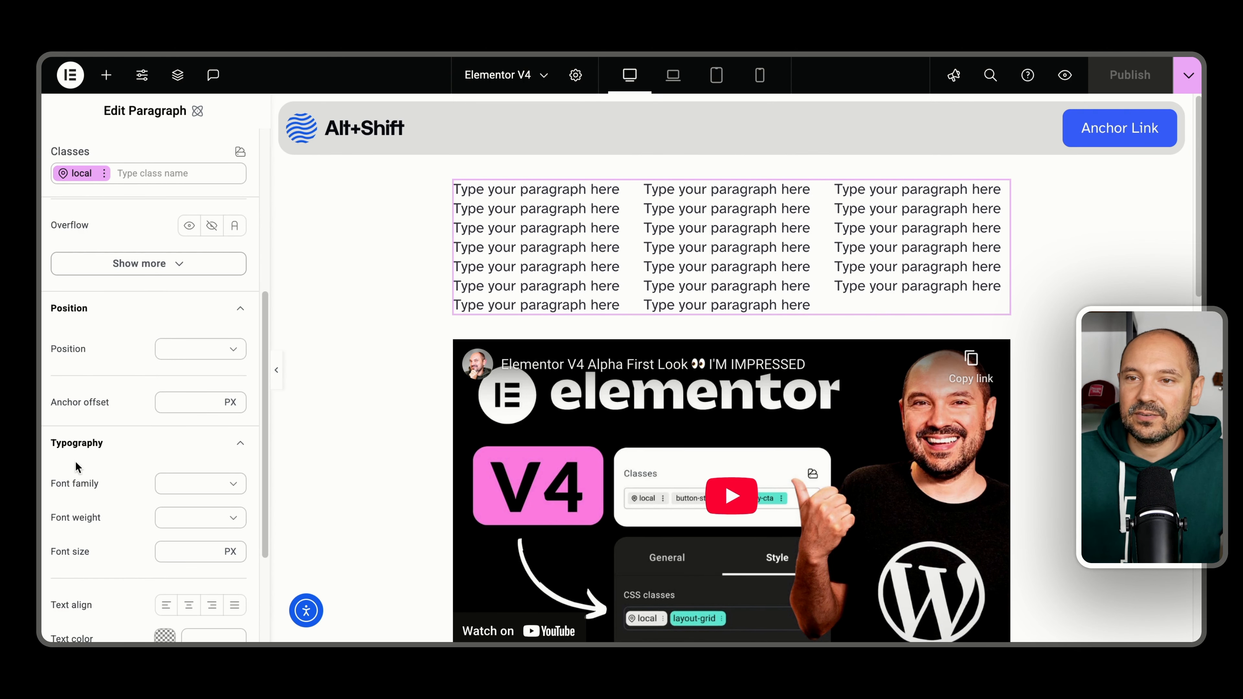
scroll(76, 467, "down", 3)
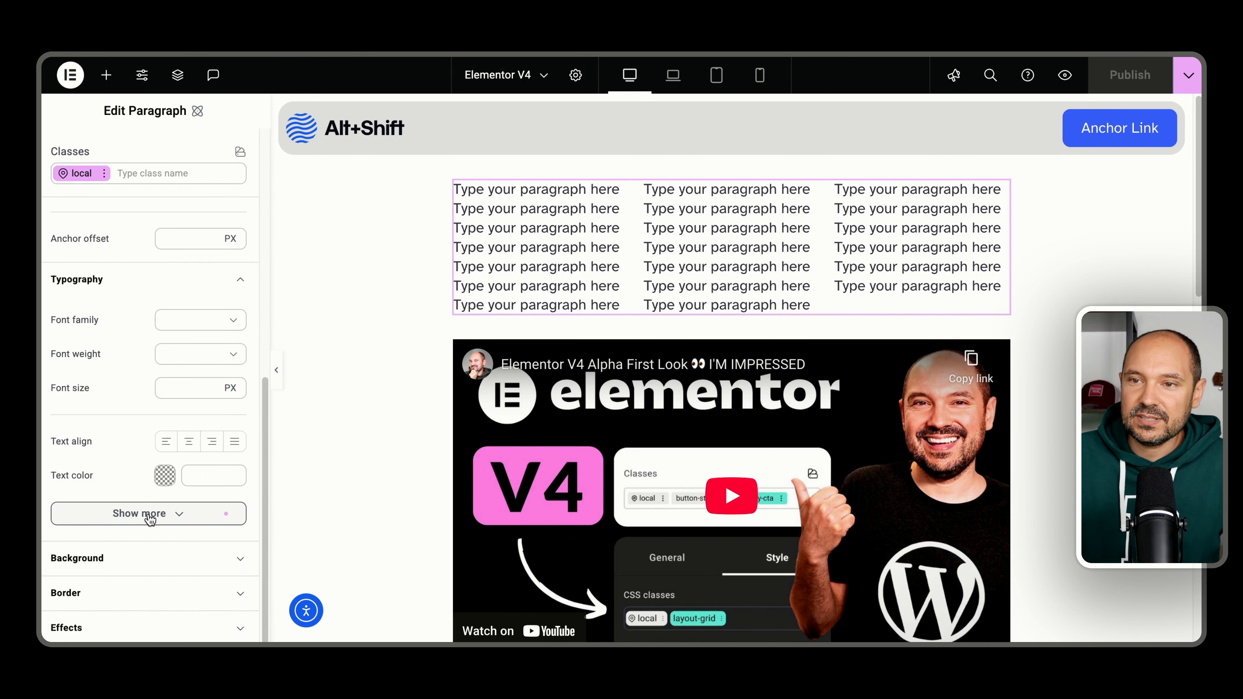
left_click(151, 514)
scroll(100, 514, "down", 5)
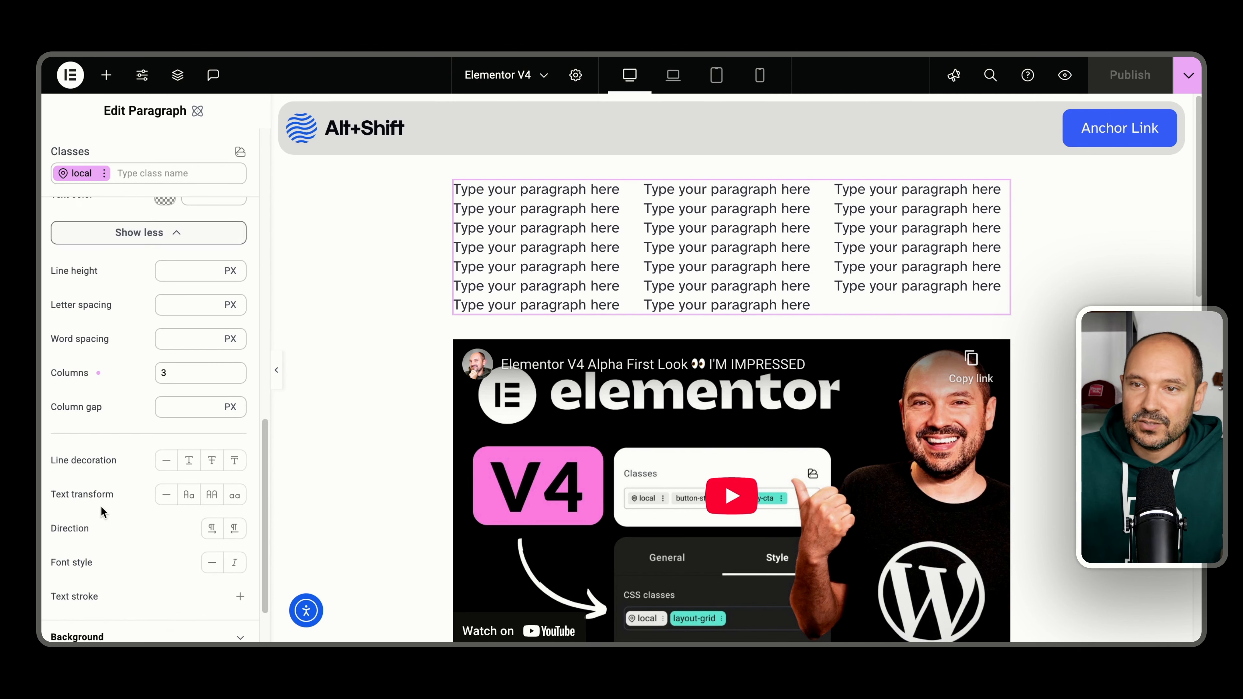
left_click(177, 373)
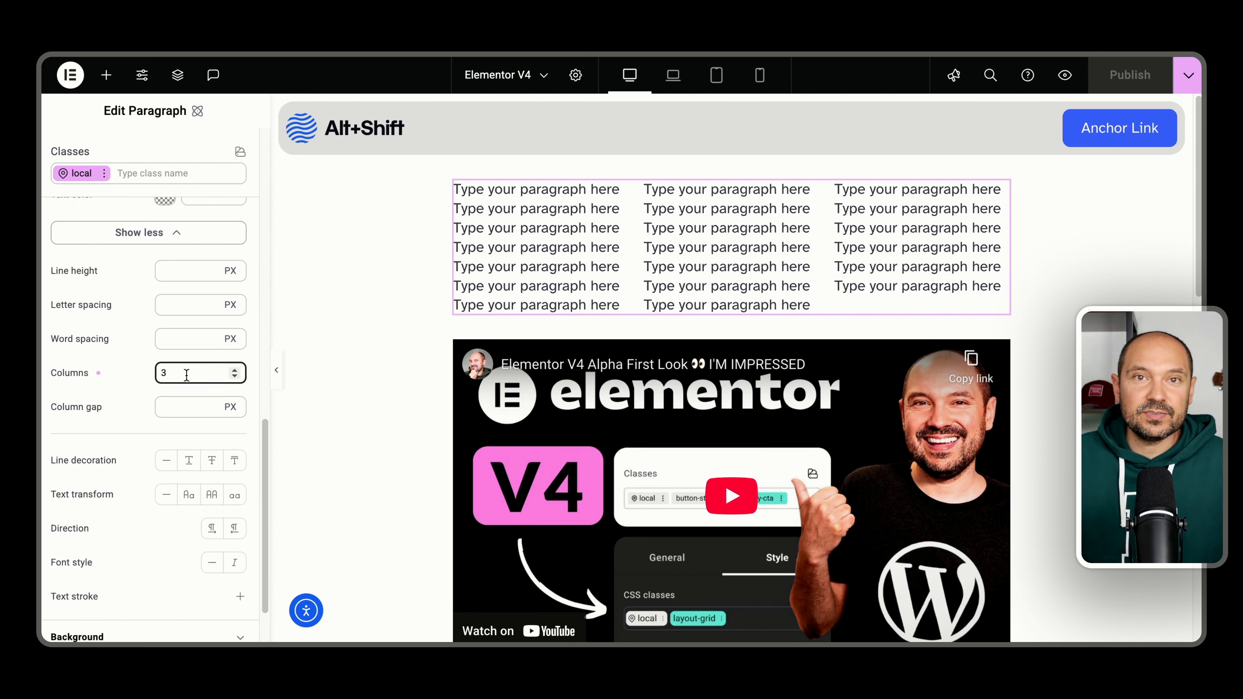
- Locate the ID field in the div block's general settings and follow the Anchor Link on the front-end page
left_click(399, 291)
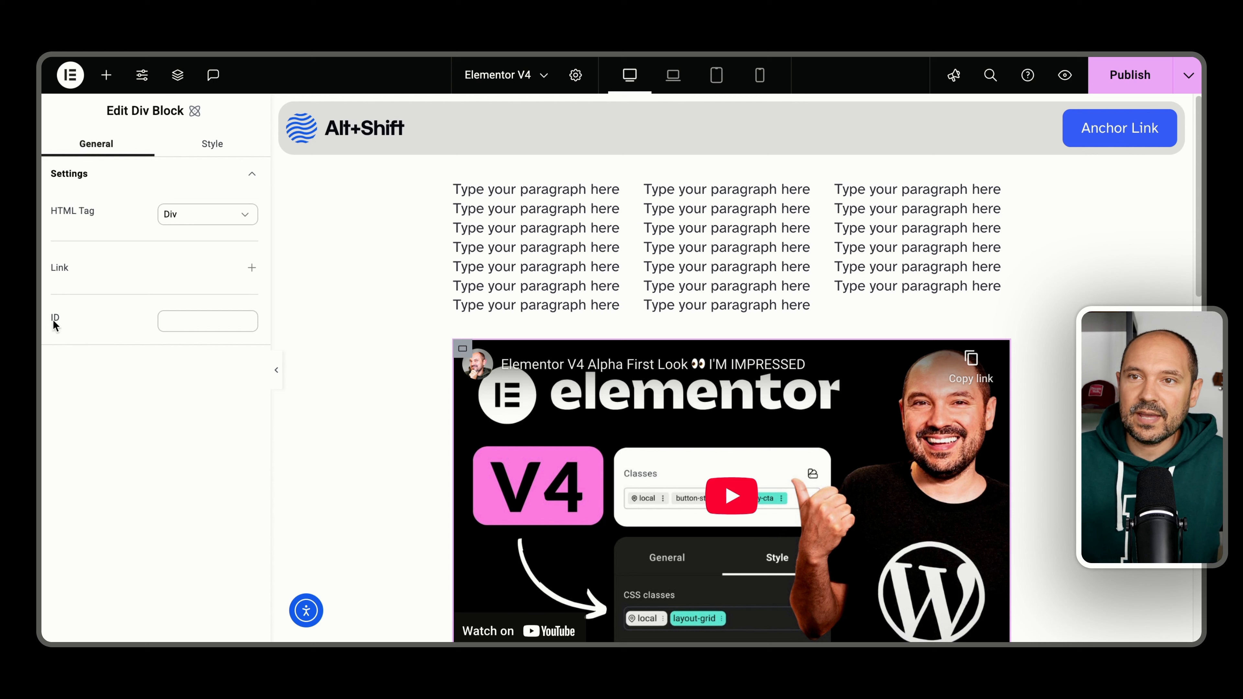
left_click(164, 321)
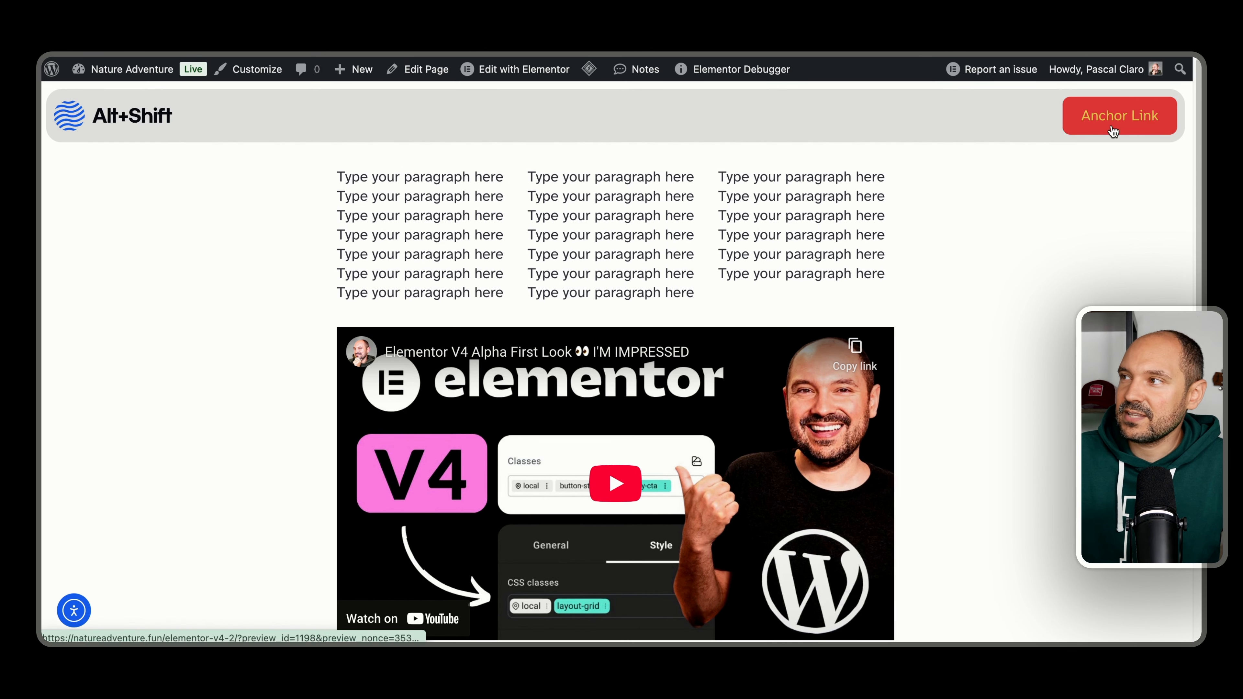
left_click(1111, 128)
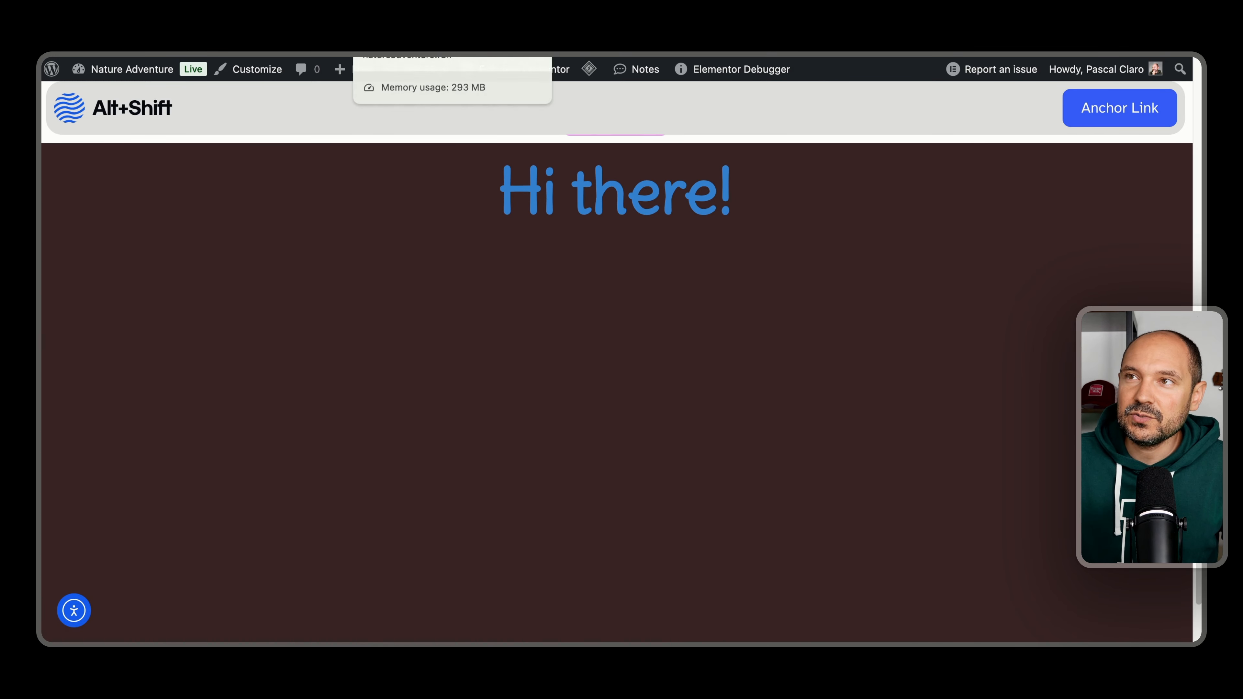
- Return to the Elementor editor and highlight the ID of the Hi there! flexbox in its general settings
left_click(288, 20)
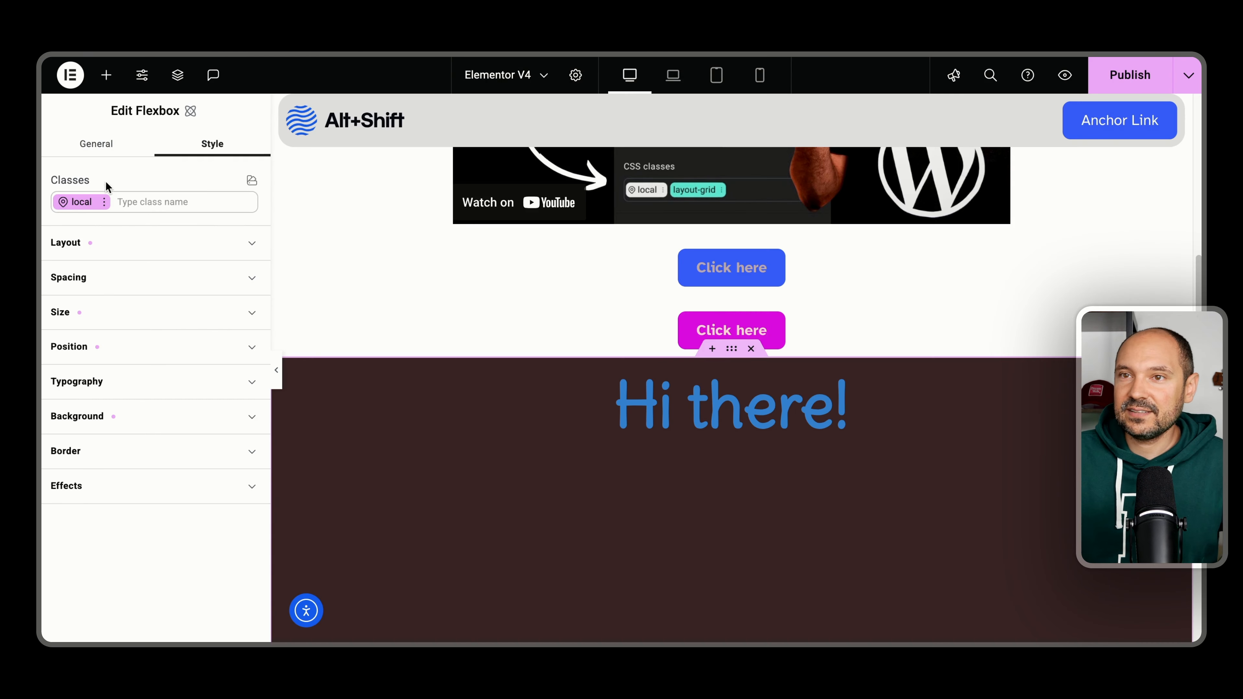
left_click(96, 144)
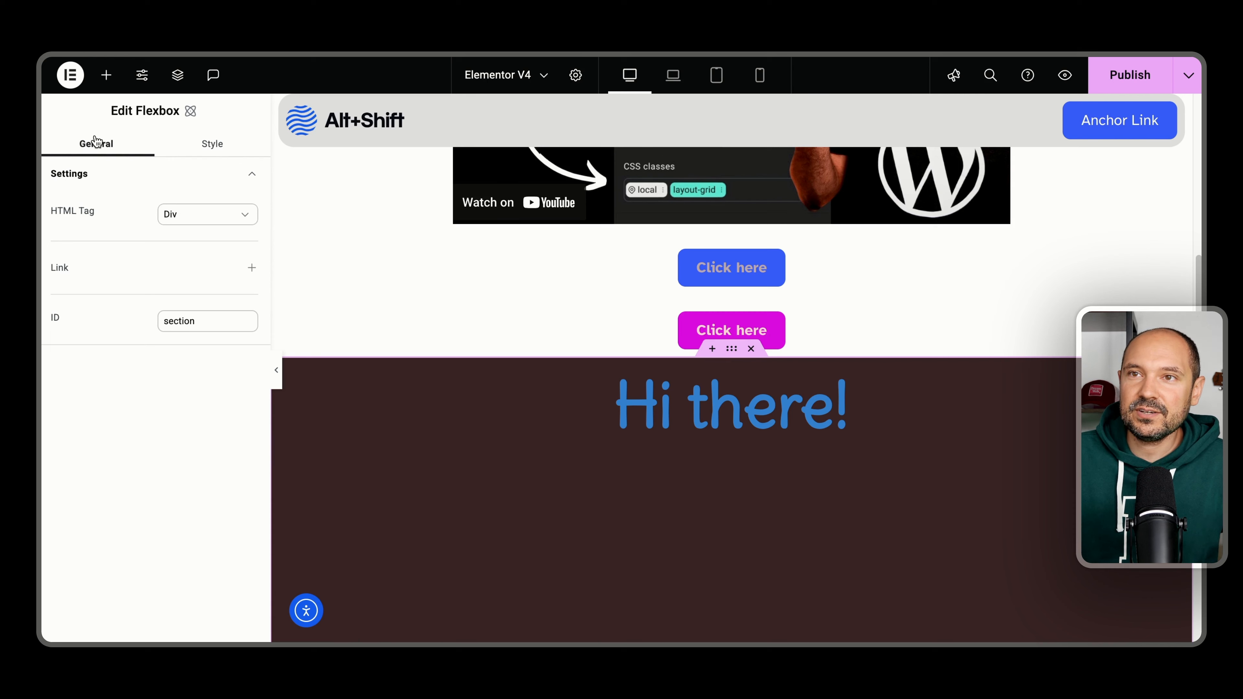
double_click(204, 319)
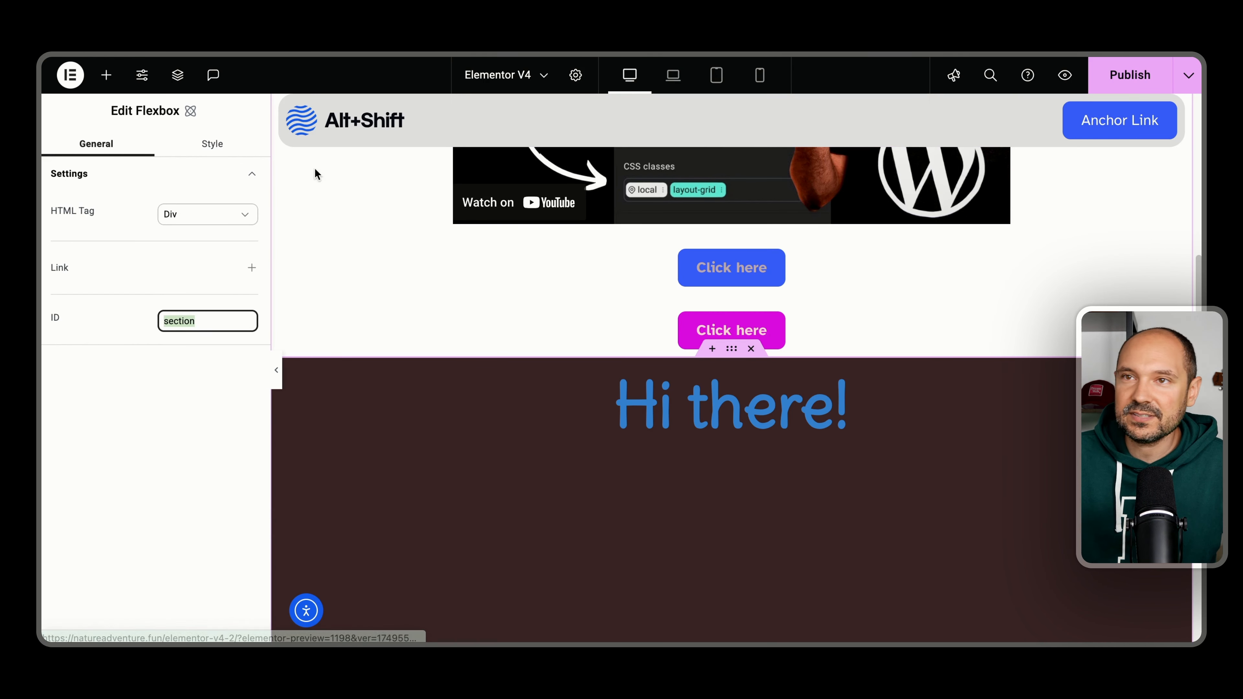
- Open the position styles of the Hi there! flexbox and highlight its anchor offset value
left_click(215, 145)
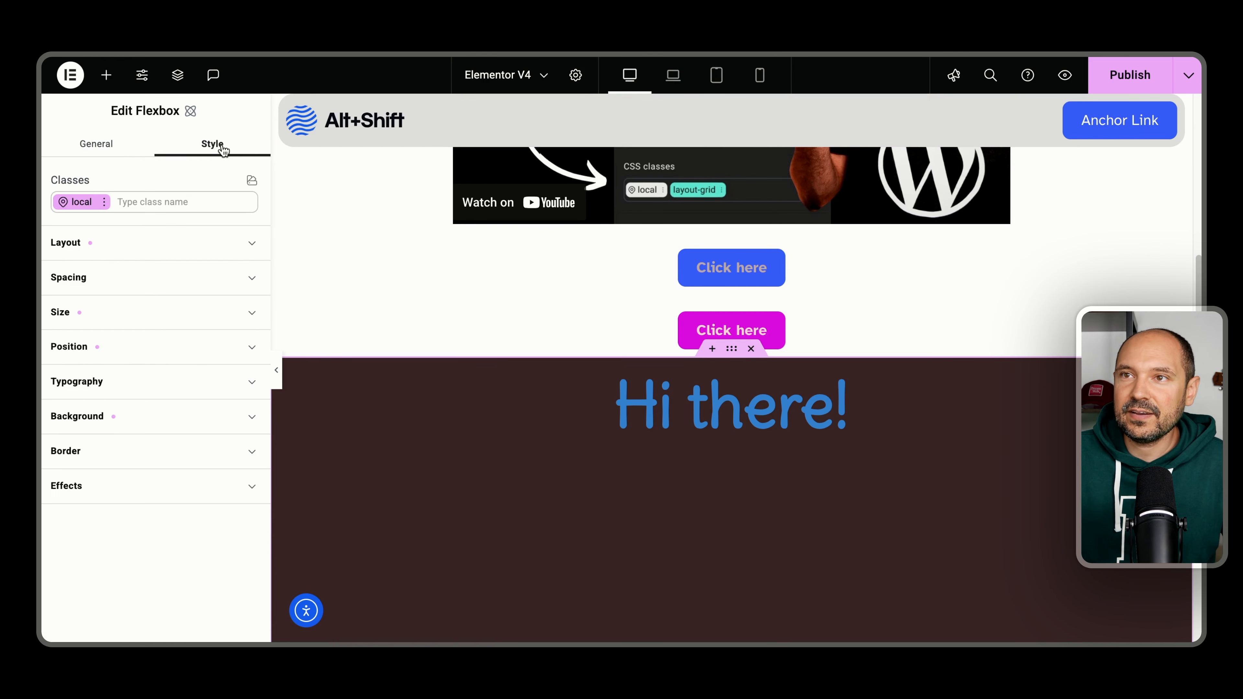
left_click(103, 342)
left_click(188, 439)
left_click_drag(188, 439, 97, 446)
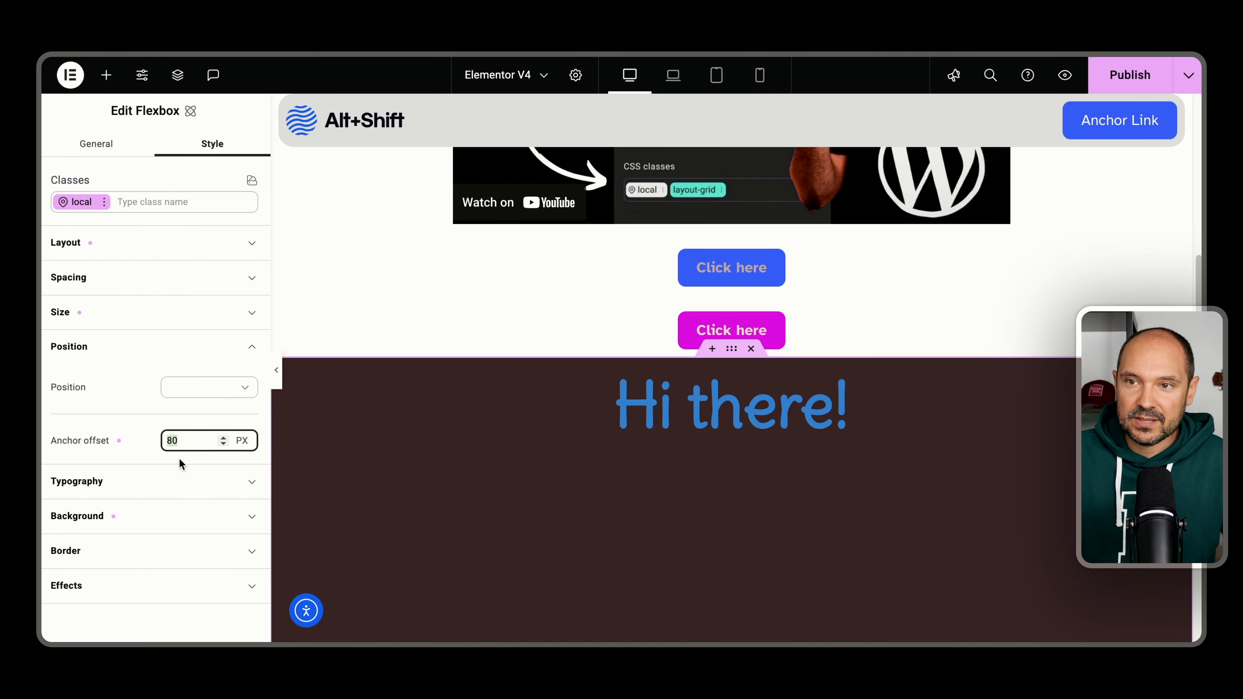
- Publish the page and test the header's Anchor Link on the front end
left_click(1153, 79)
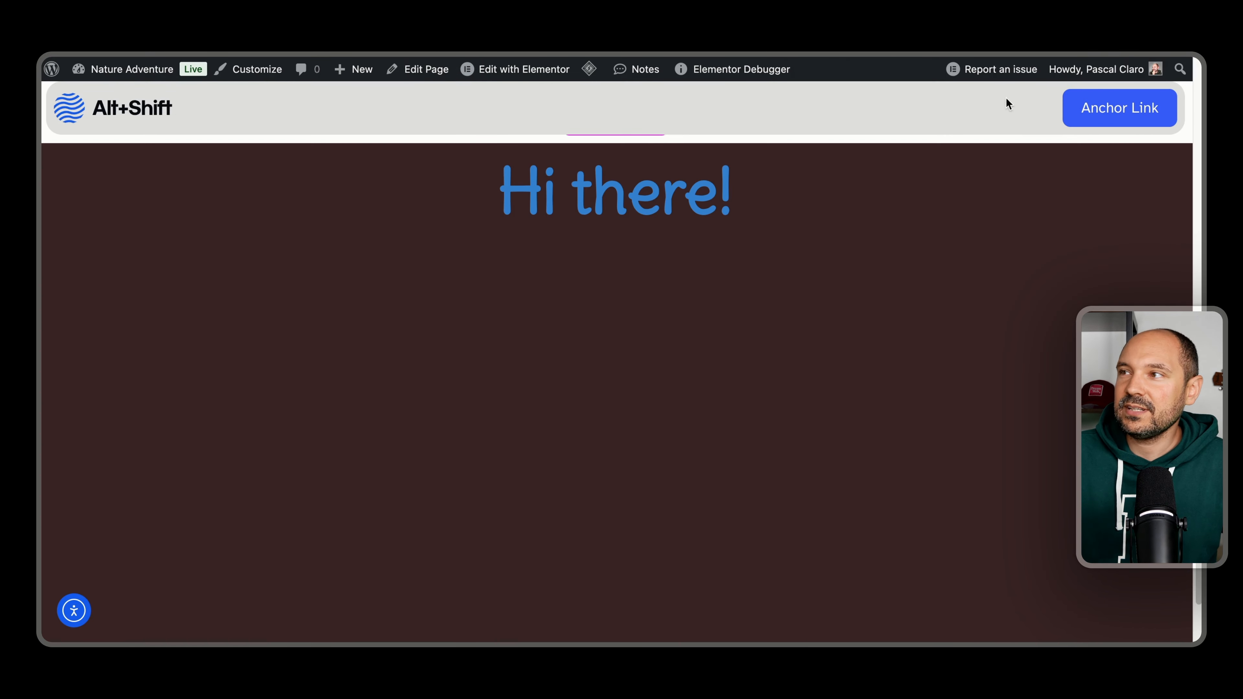
left_click(1104, 111)
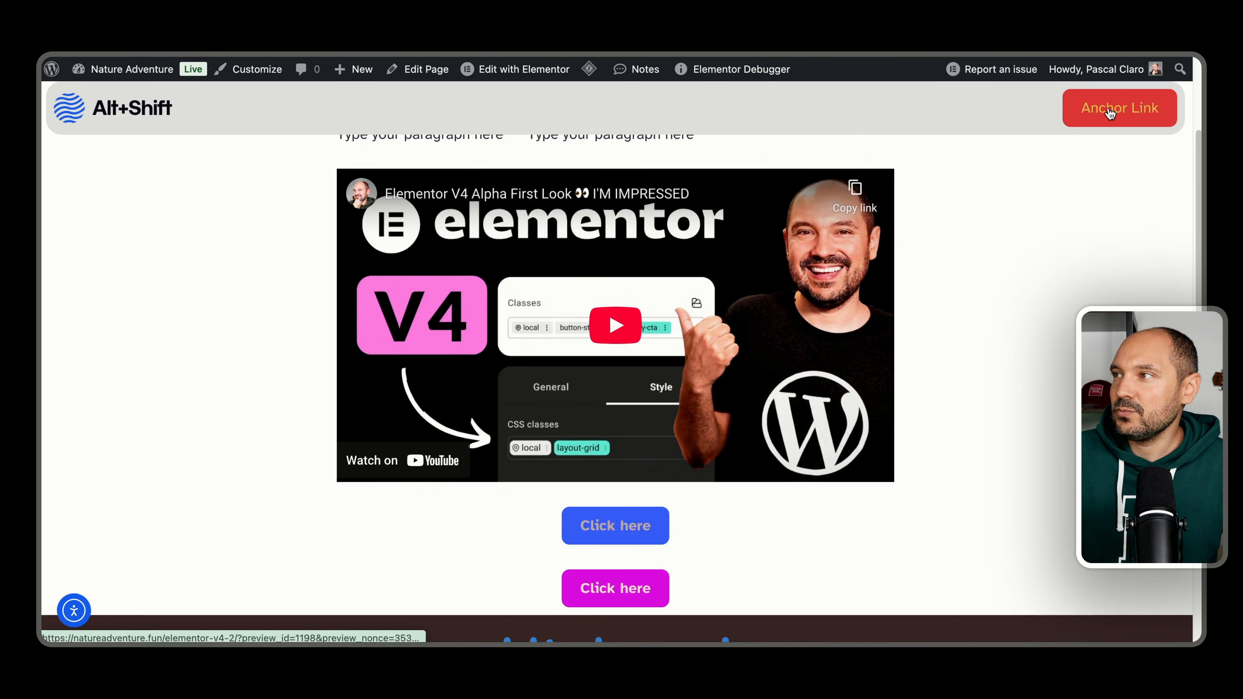
left_click(1109, 113)
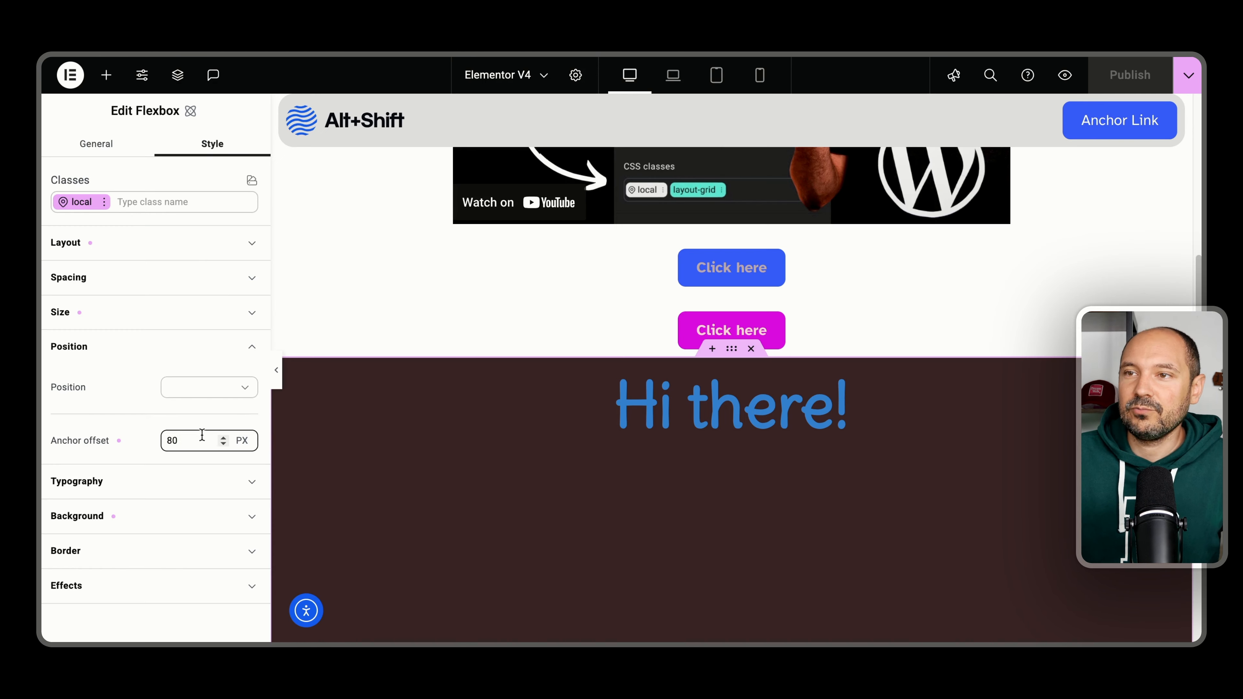
- Set the anchor offset of the Hi there! flexbox to 0 px and publish the page
key("super+a")
key("BackSpace")
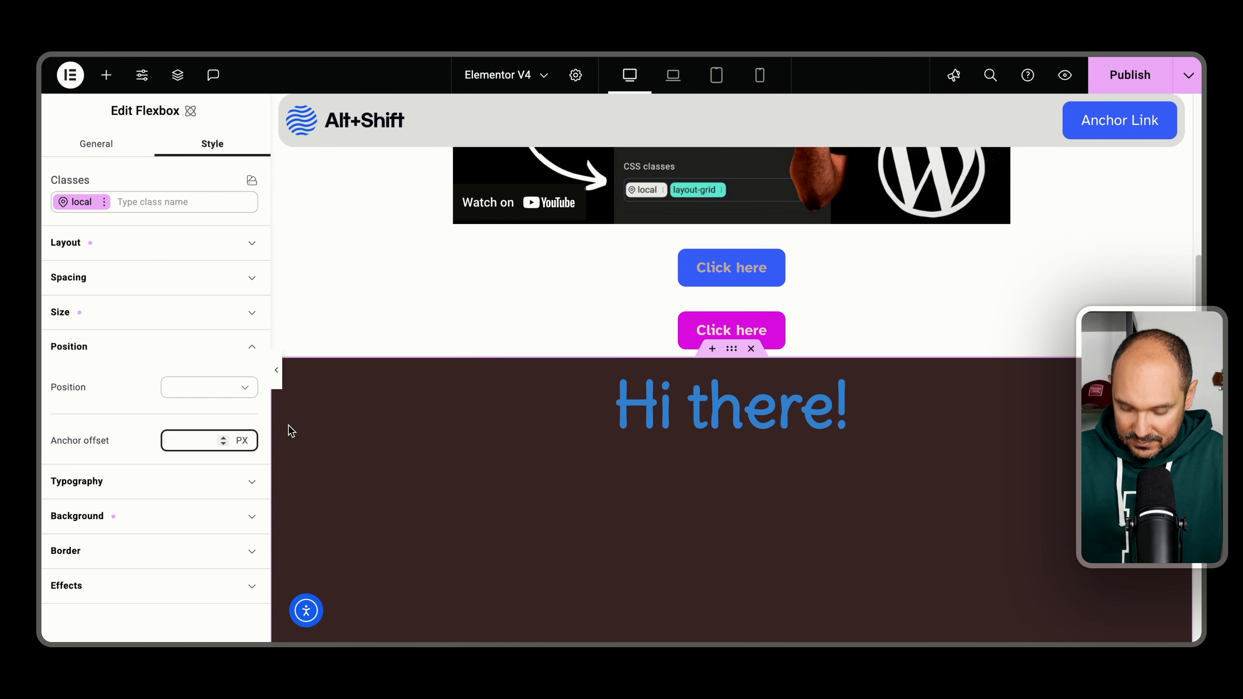
type("0")
left_click(1157, 76)
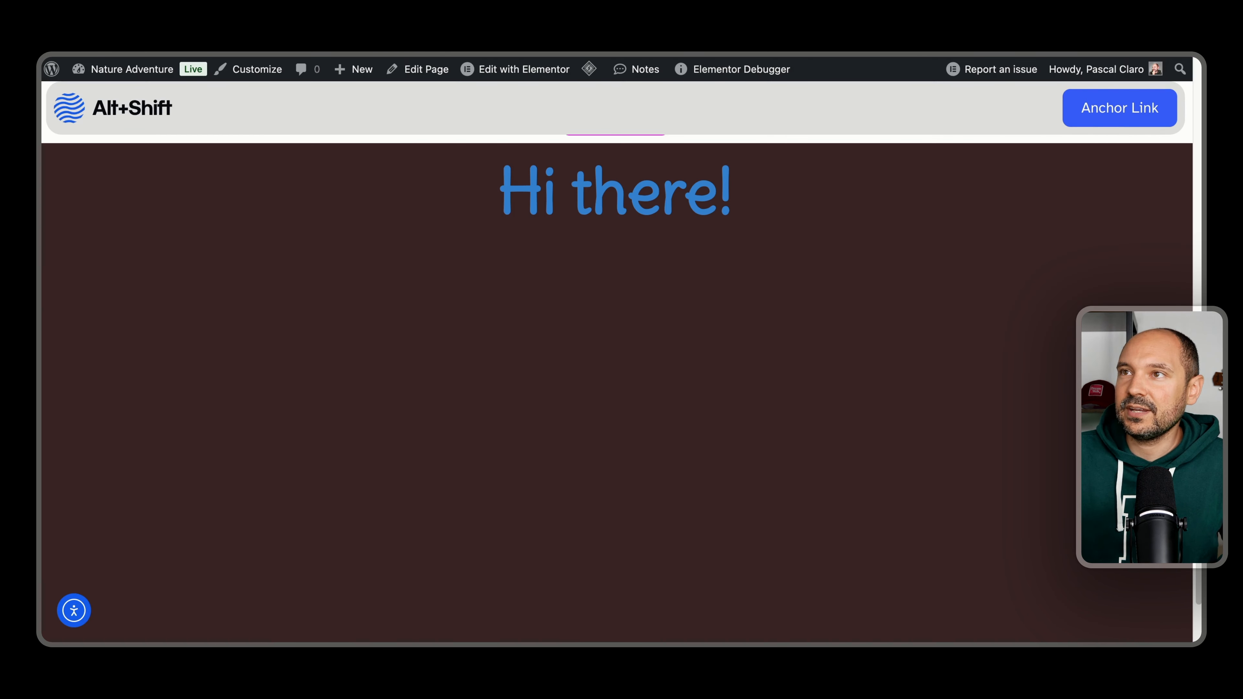
- Return to the start of the front-end page and test the header's Anchor Link again
scroll(732, 253, "up", 10)
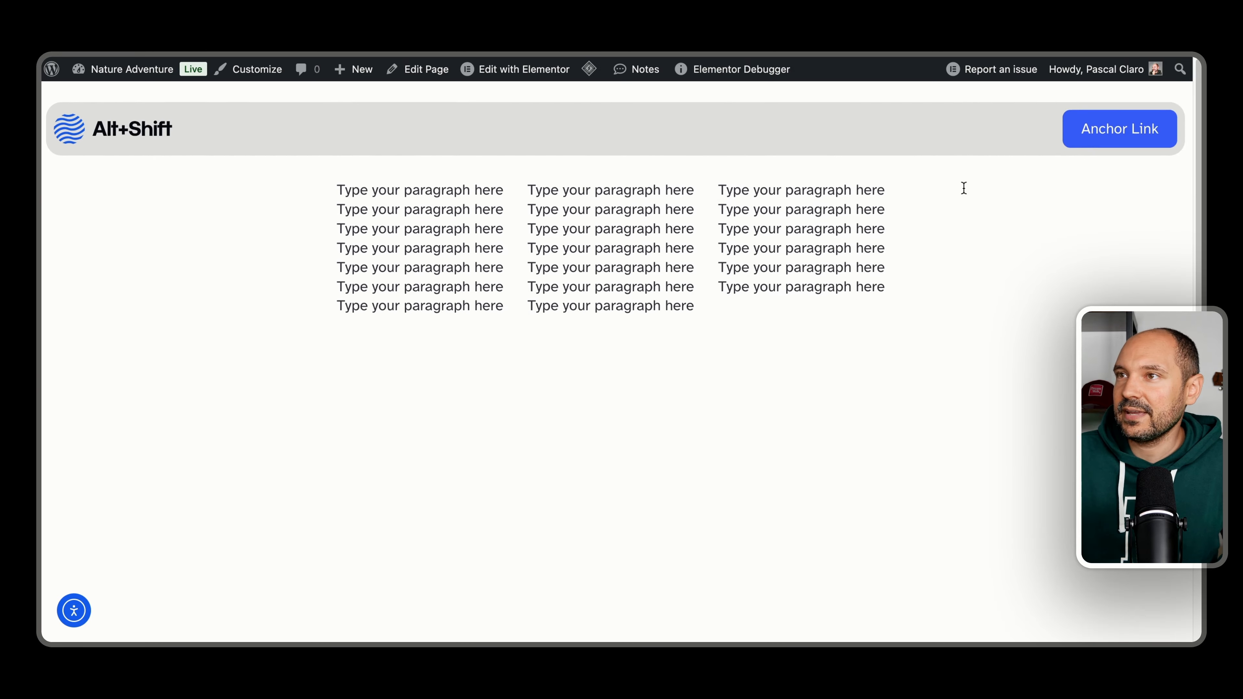
left_click(1102, 126)
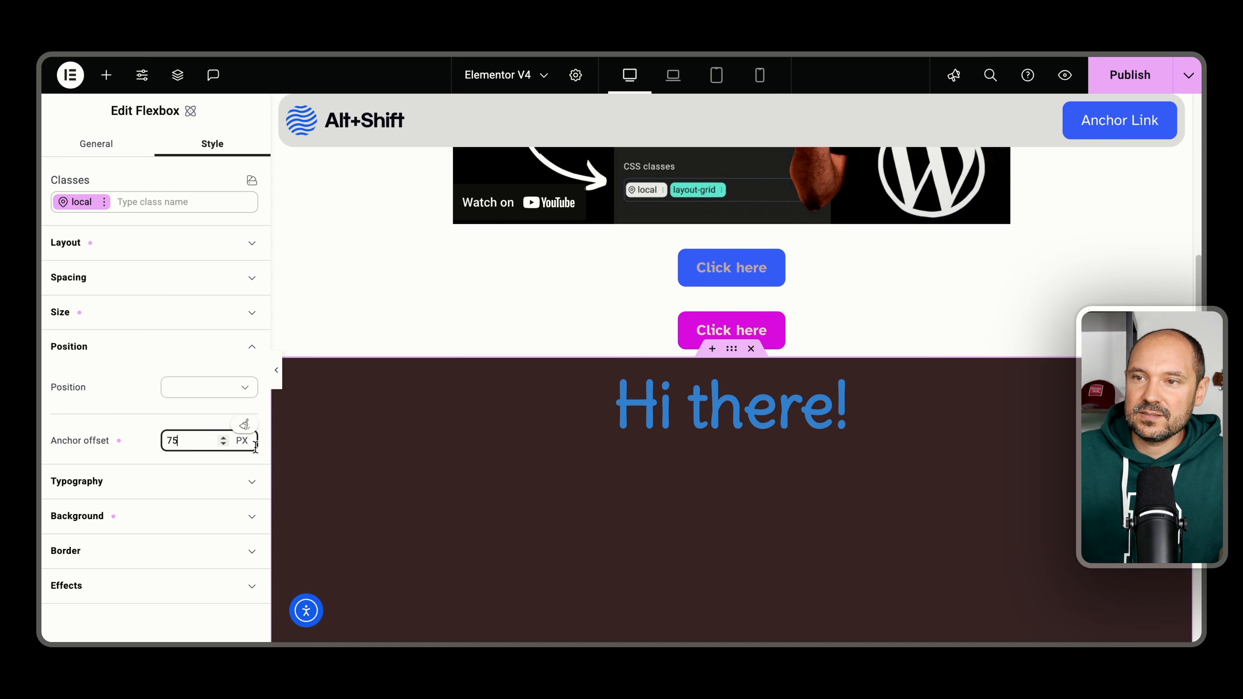
- Clear the anchor offset of the Hi there! flexbox, set it back to 75 px and publish the page
left_click(246, 425)
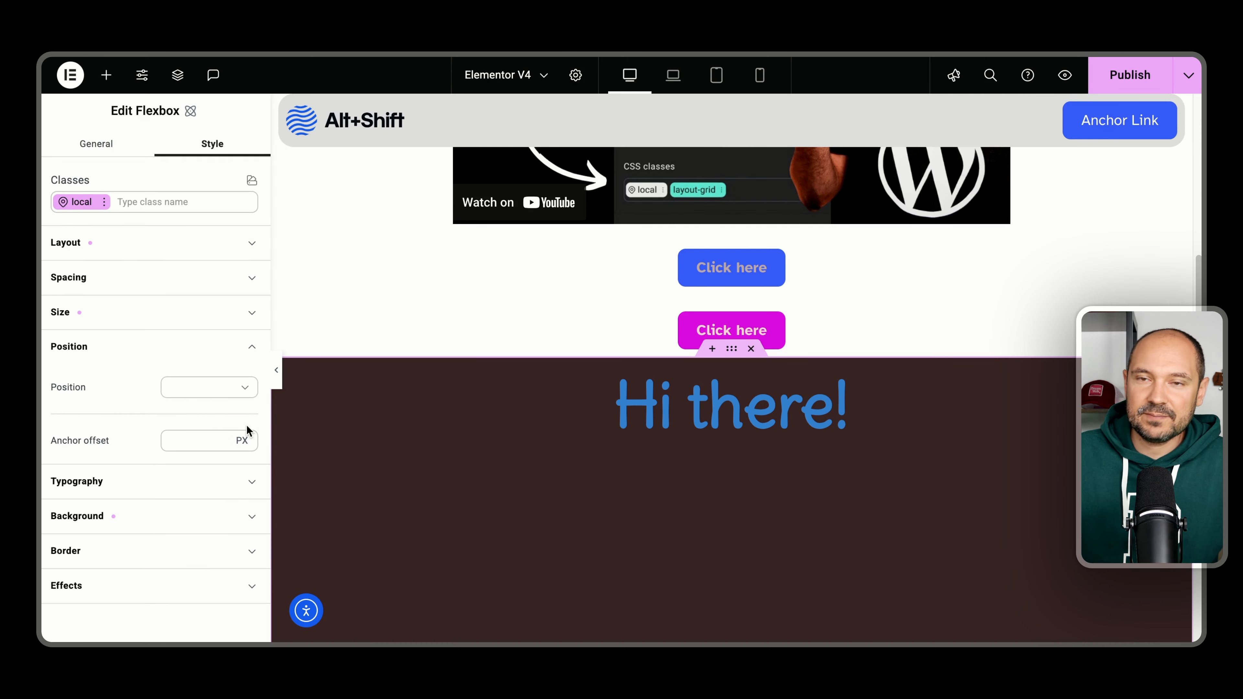
left_click(185, 443)
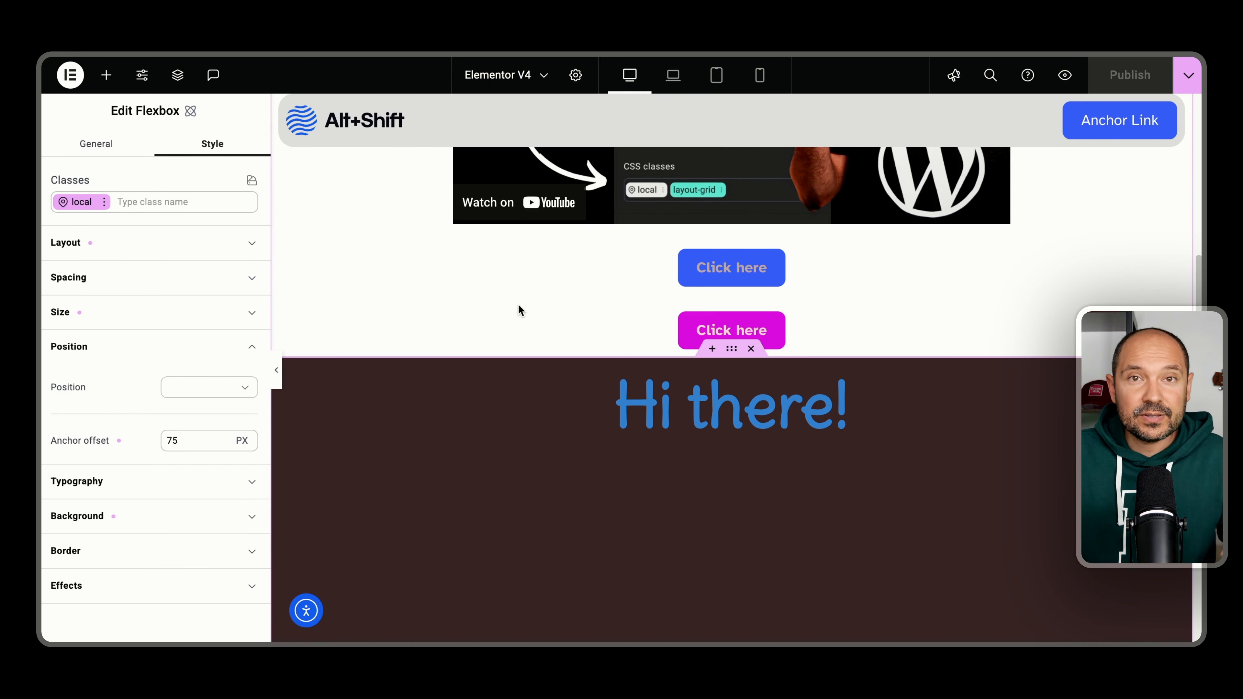
- Examine the layout display setting of the blue Click here button in desktop view and in the Mobile Portrait view
left_click(708, 269)
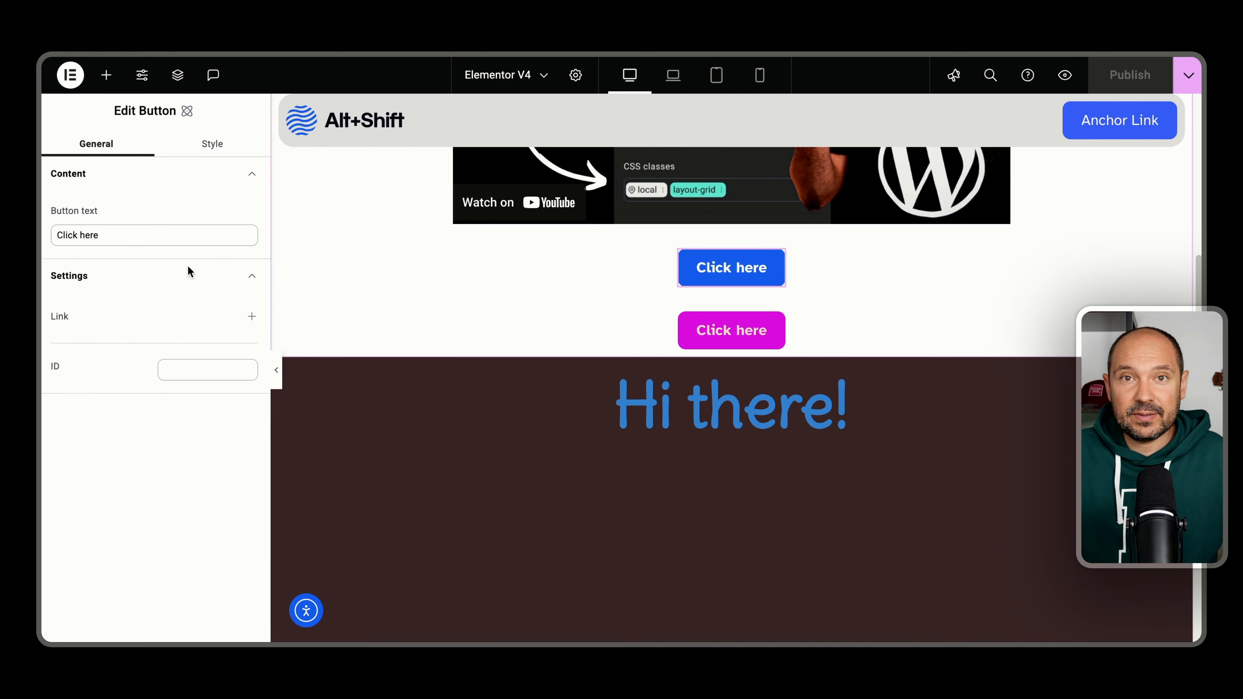
left_click(204, 147)
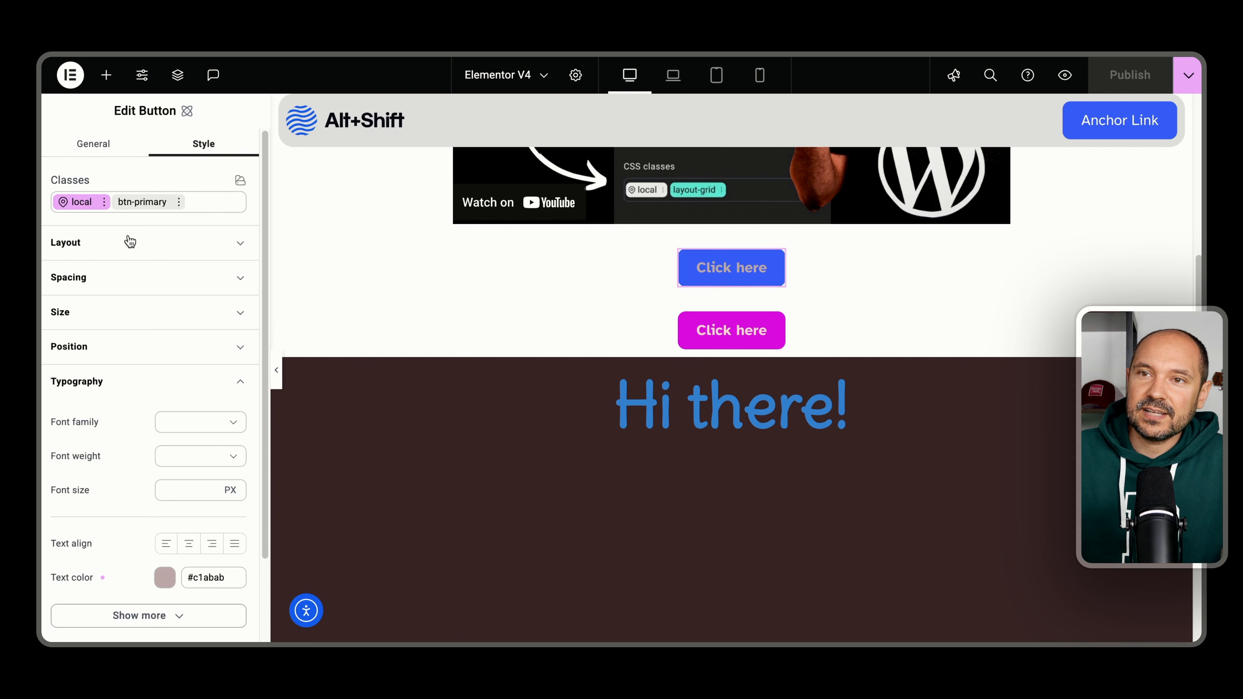
left_click(99, 250)
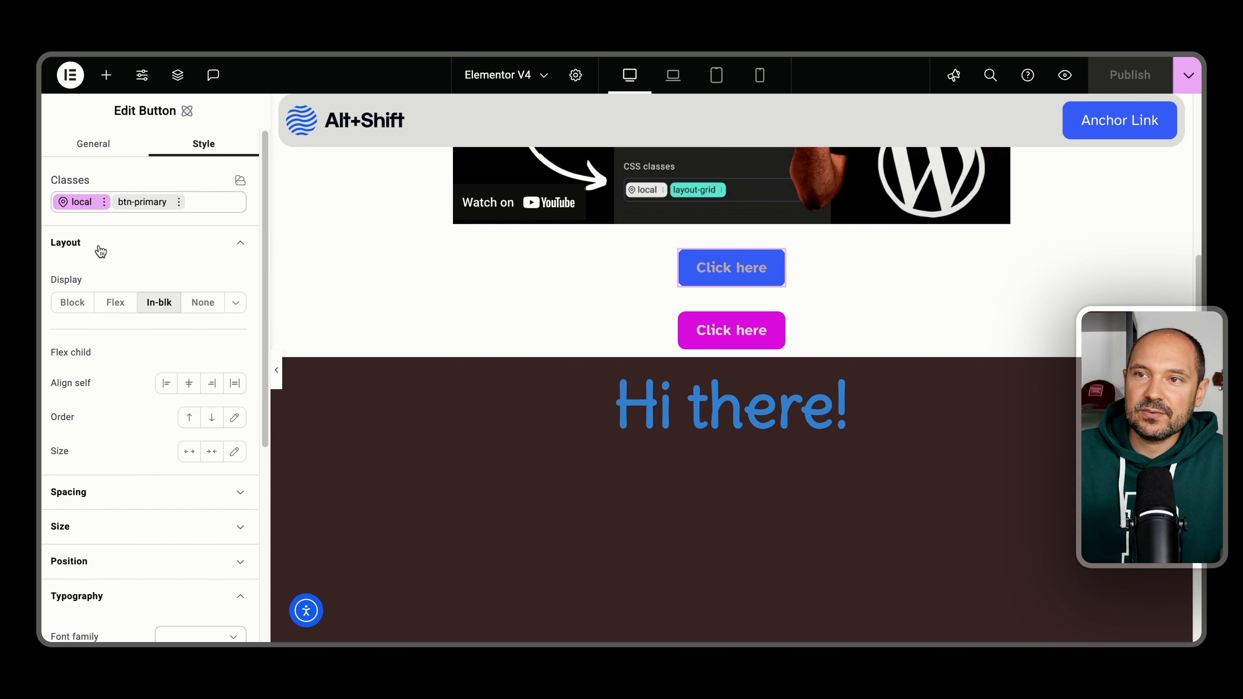
left_click(203, 302)
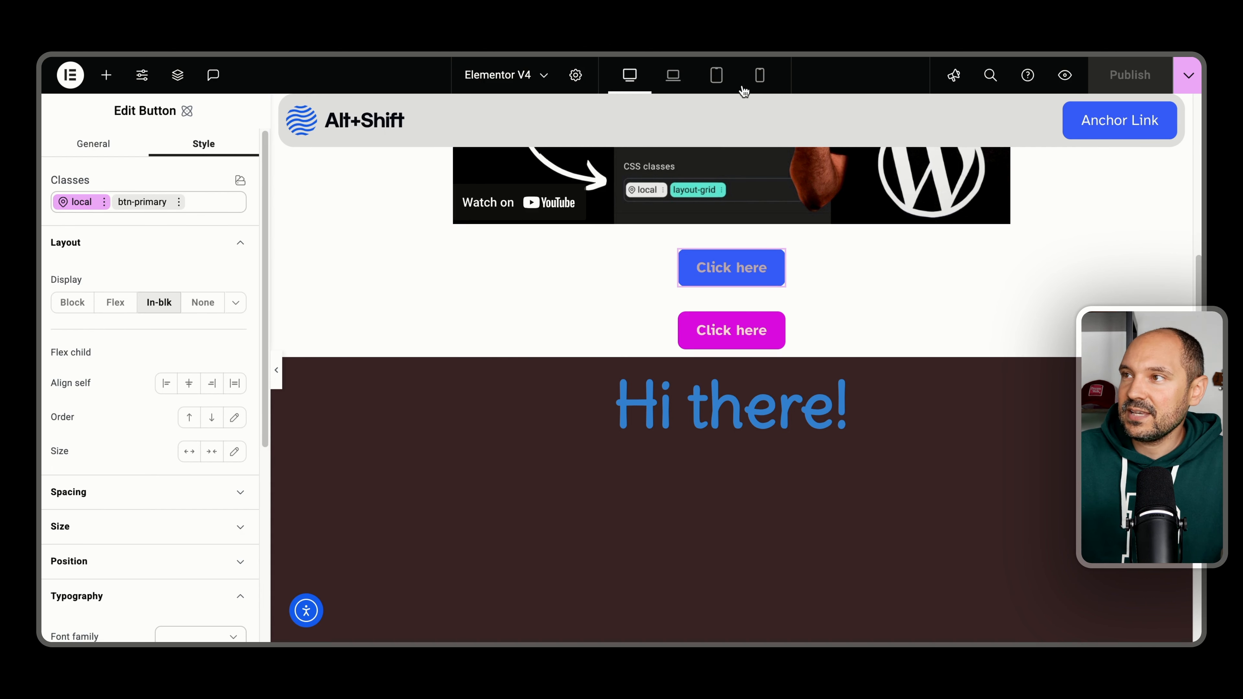
left_click(759, 75)
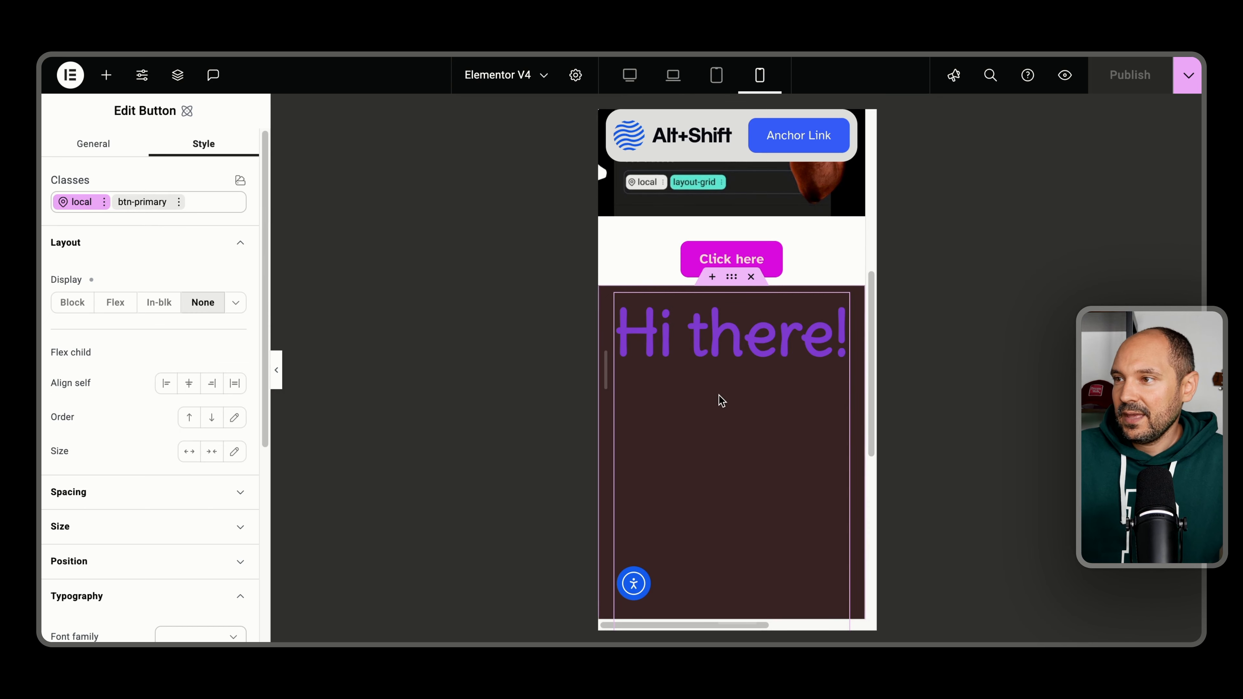
- Hide the multi-column paragraph in the Mobile Portrait view by setting its layout display to None
scroll(719, 397, "up", 7)
scroll(719, 399, "up", 3)
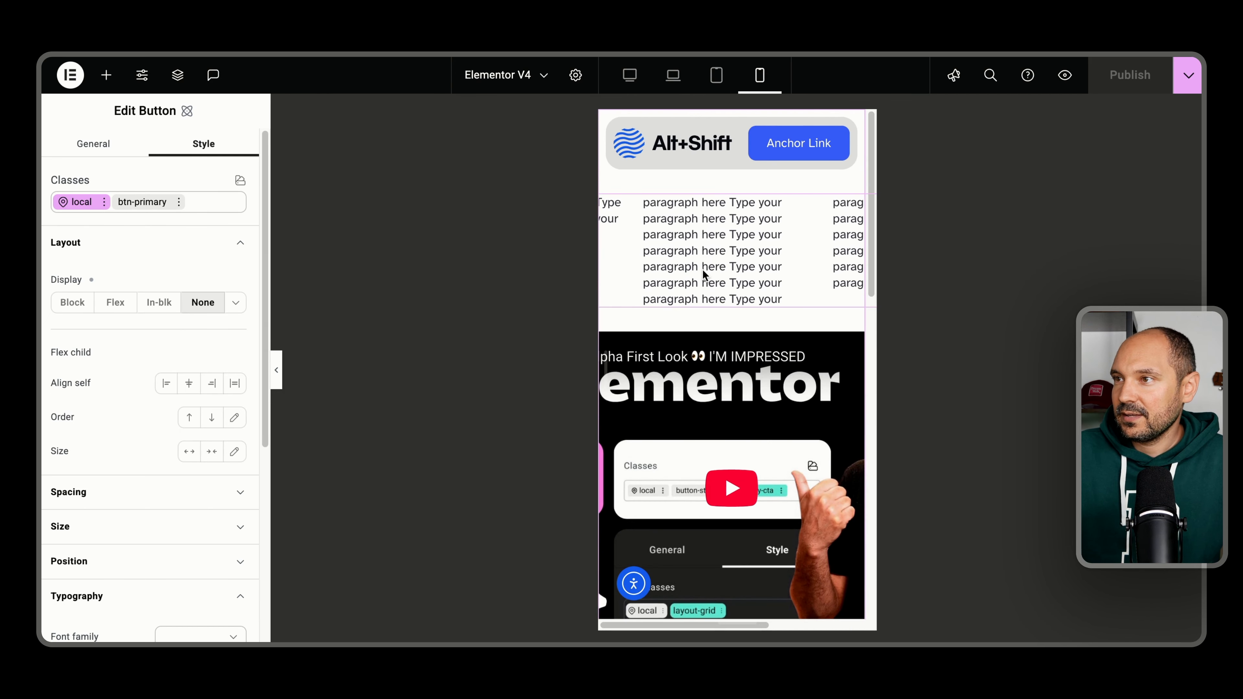
left_click(810, 252)
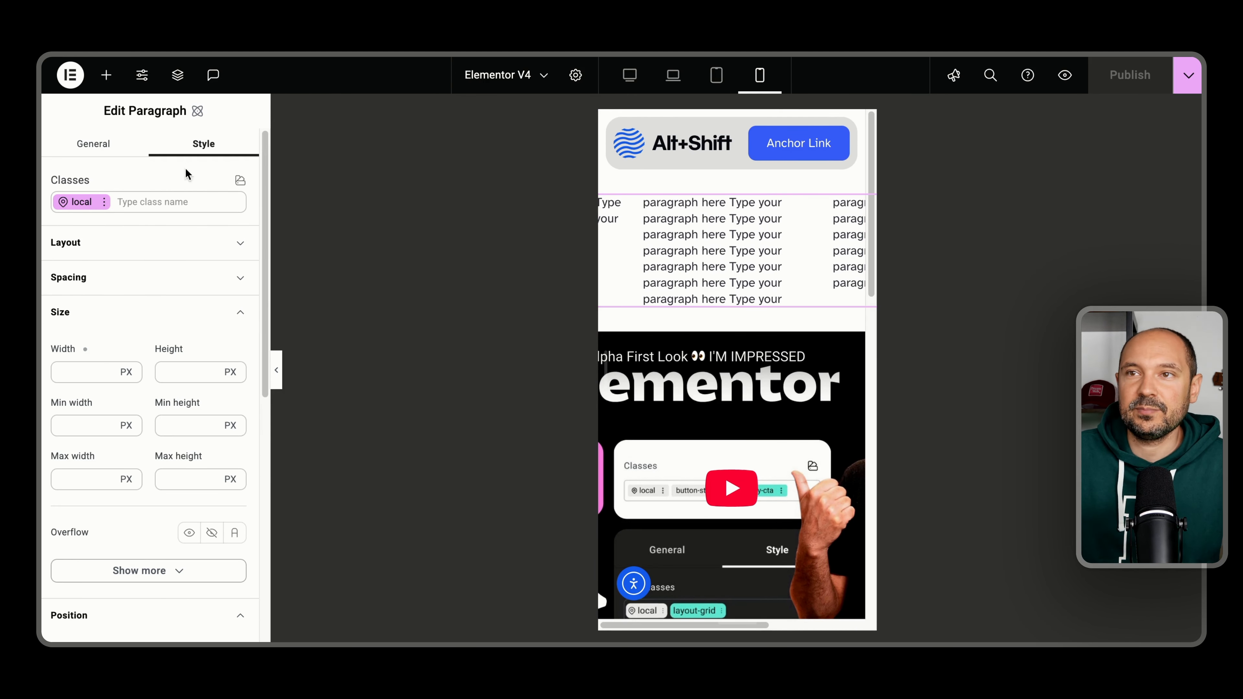
left_click(181, 201)
left_click(76, 247)
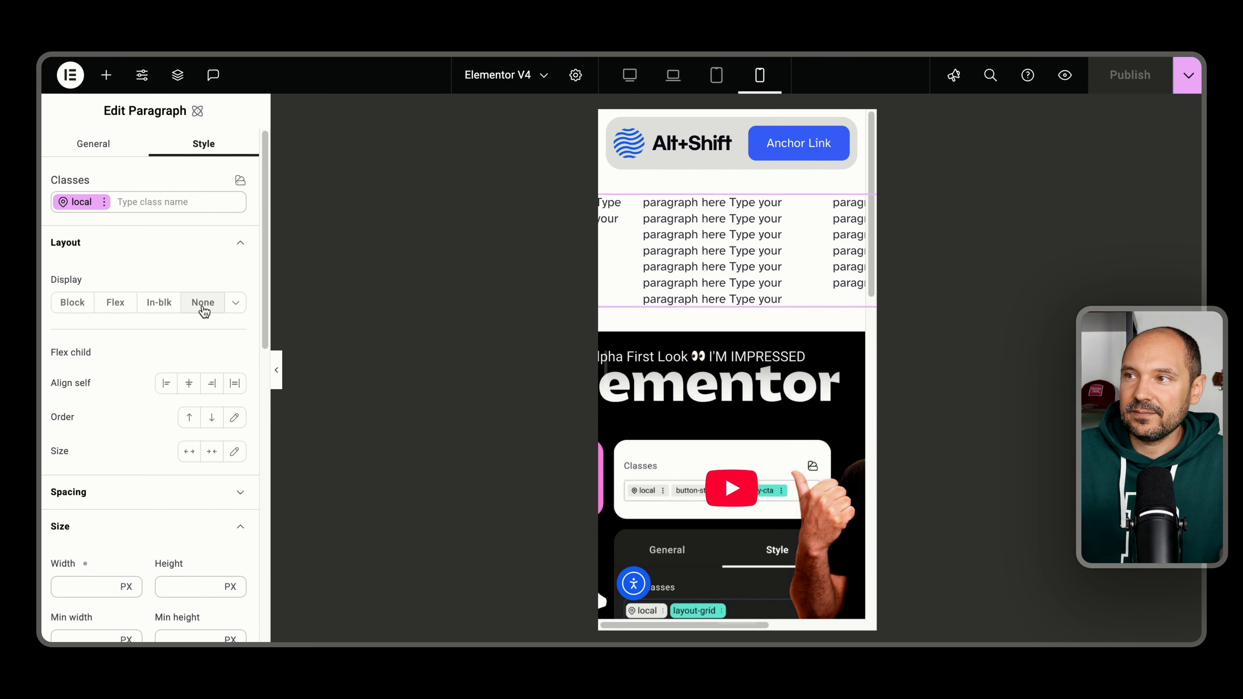
left_click(203, 309)
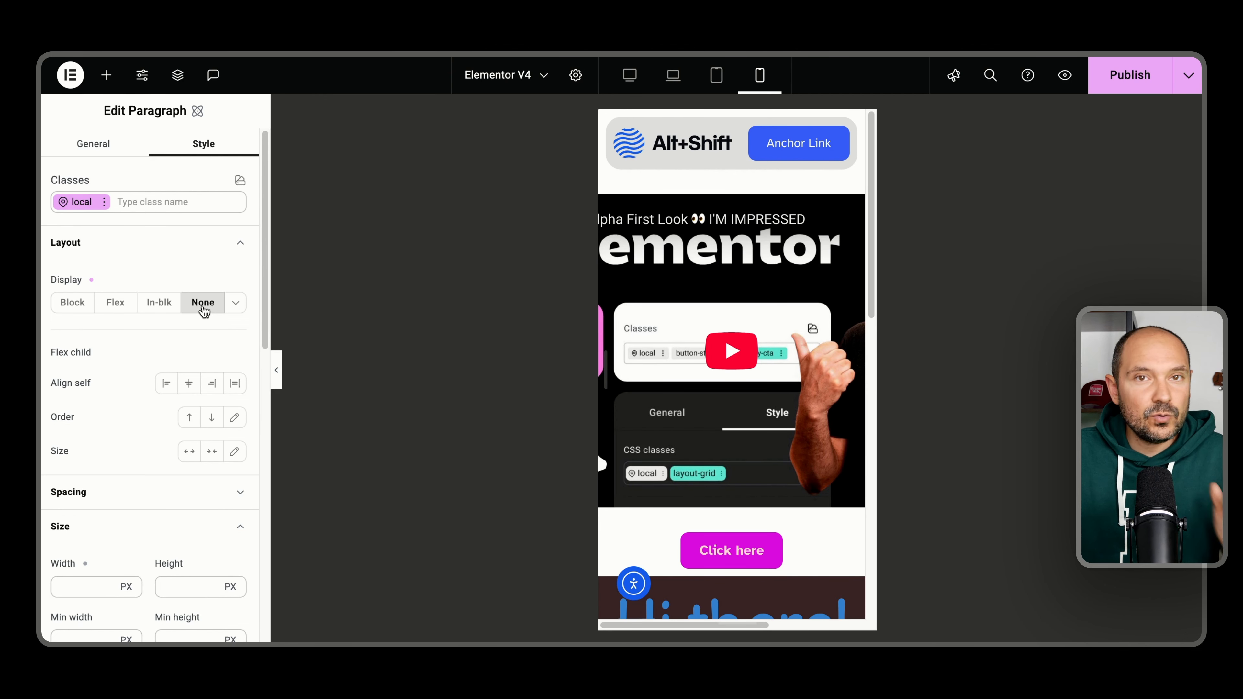
left_click(713, 81)
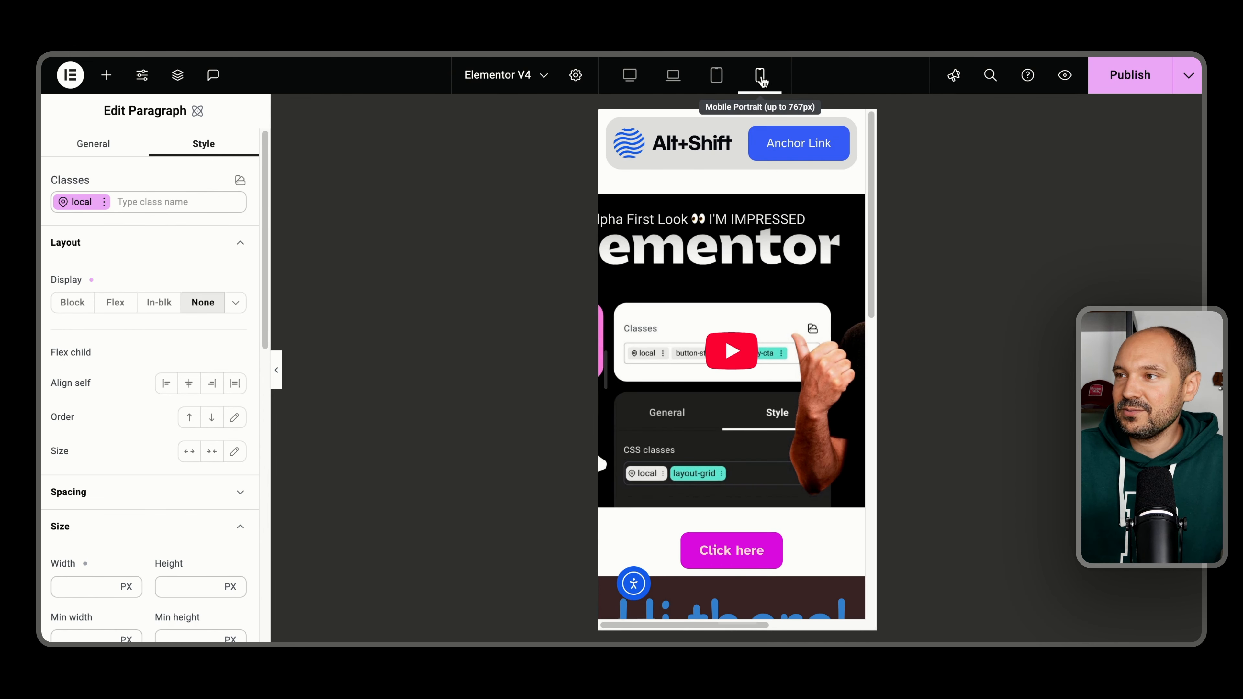
- Set the aspect ratio of the YouTube video to 16/9 in its local size styles
left_click(754, 227)
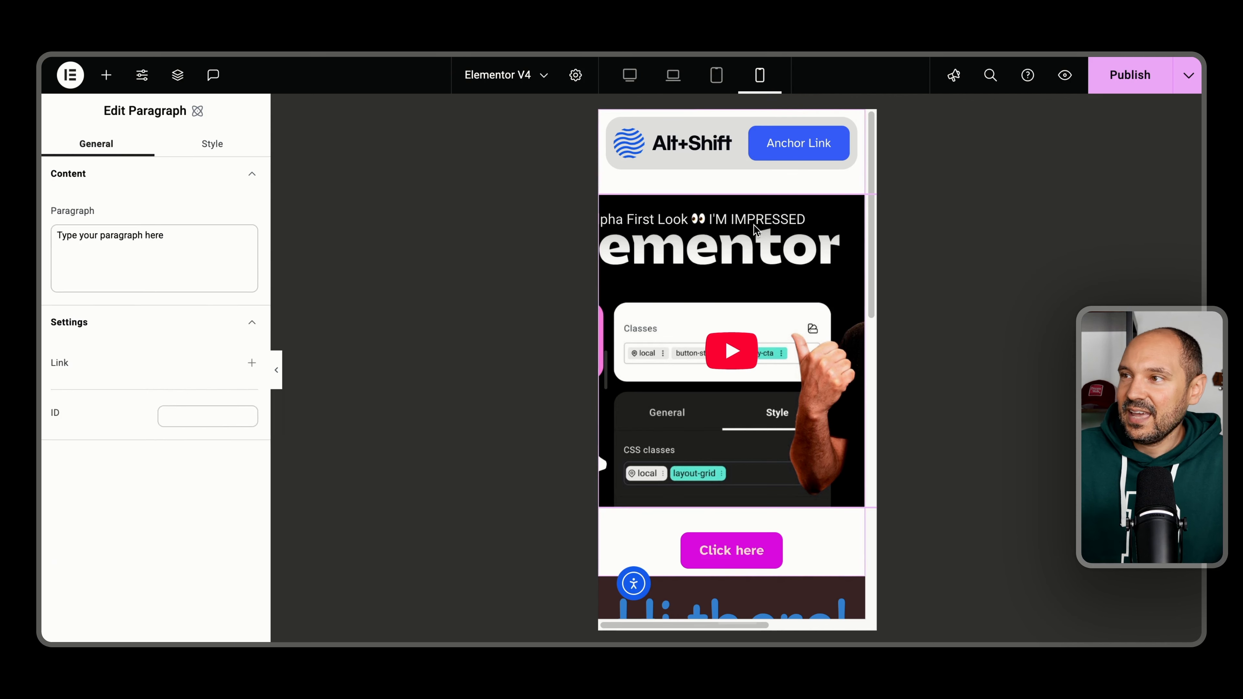
left_click(200, 147)
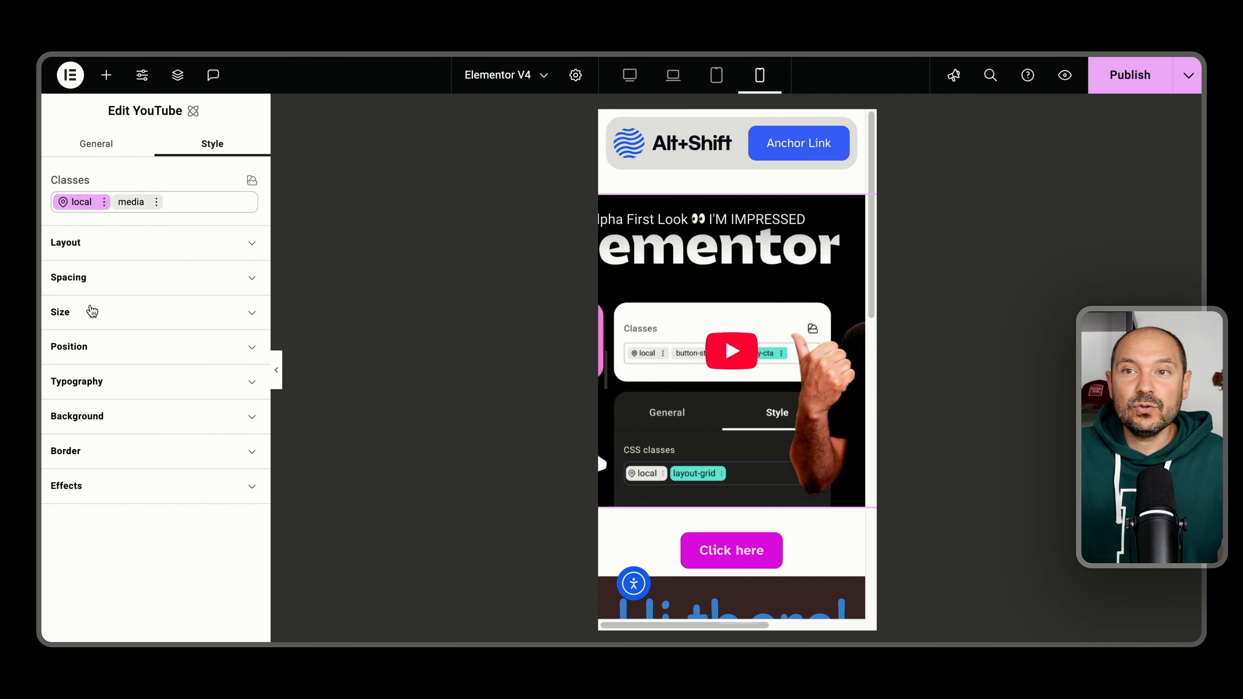
left_click(88, 312)
scroll(92, 383, "down", 1)
left_click(133, 443)
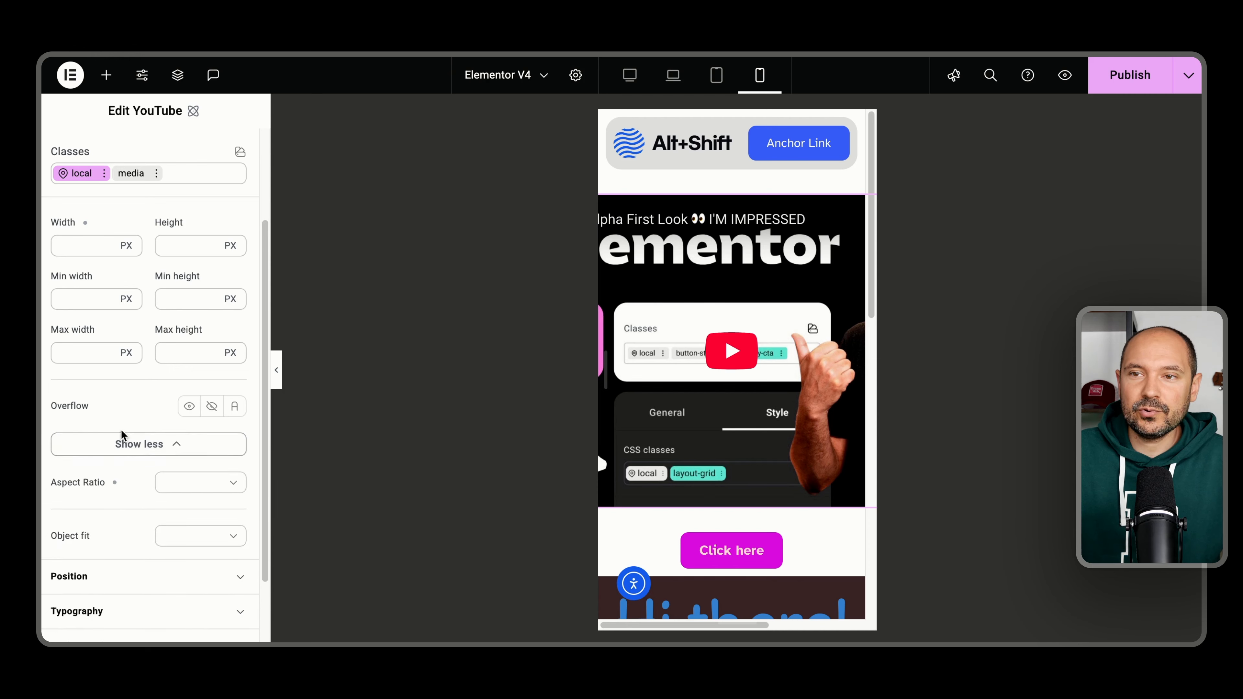
scroll(122, 436, "down", 2)
left_click(213, 425)
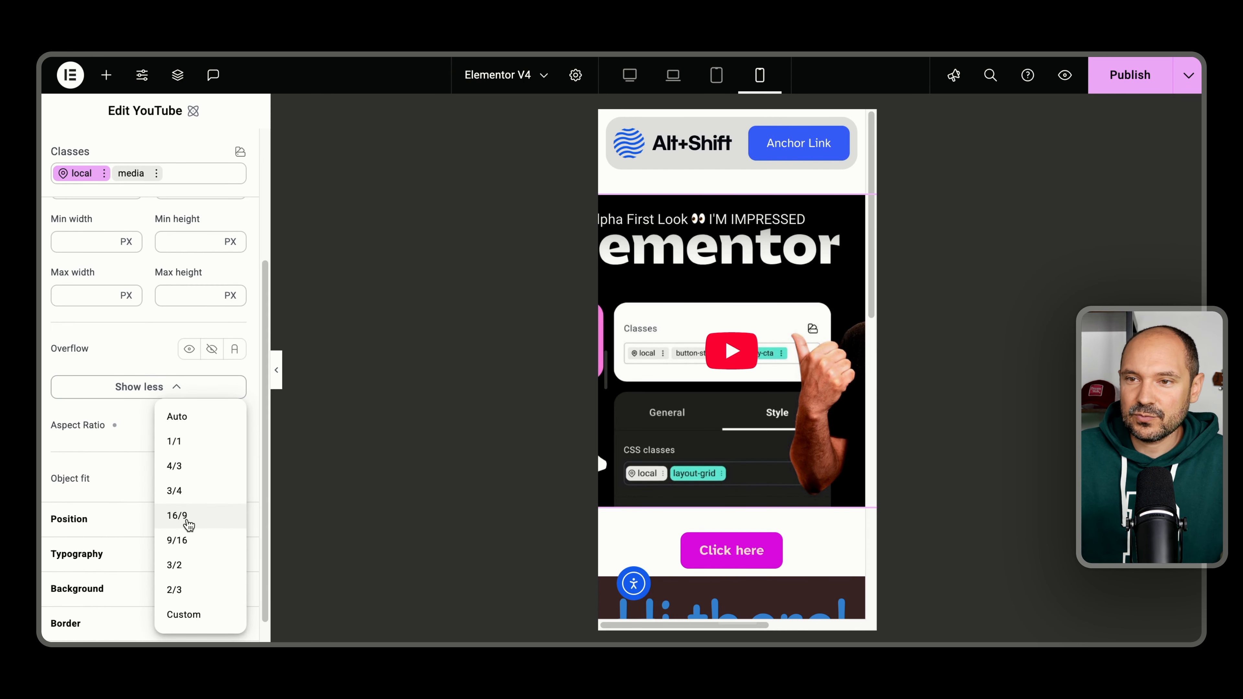
left_click(188, 517)
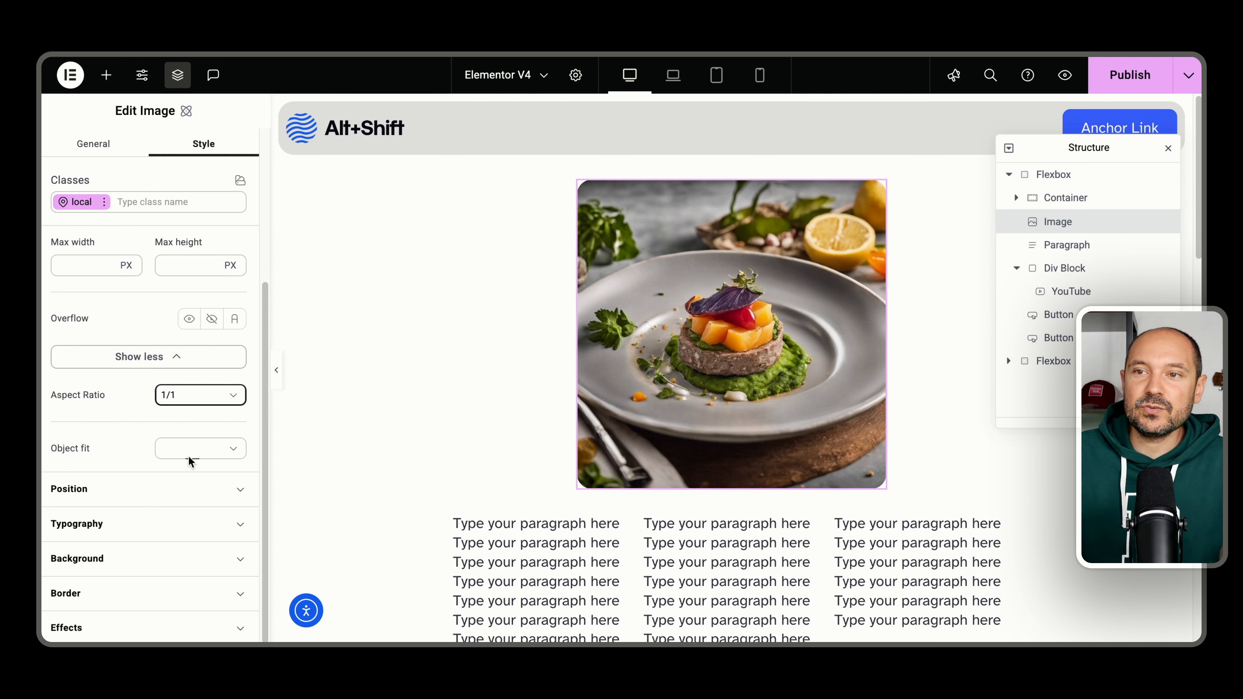
- Give the food image a 9/16 aspect ratio and set its object fit to Cover, checking the crop on the page
left_click(206, 399)
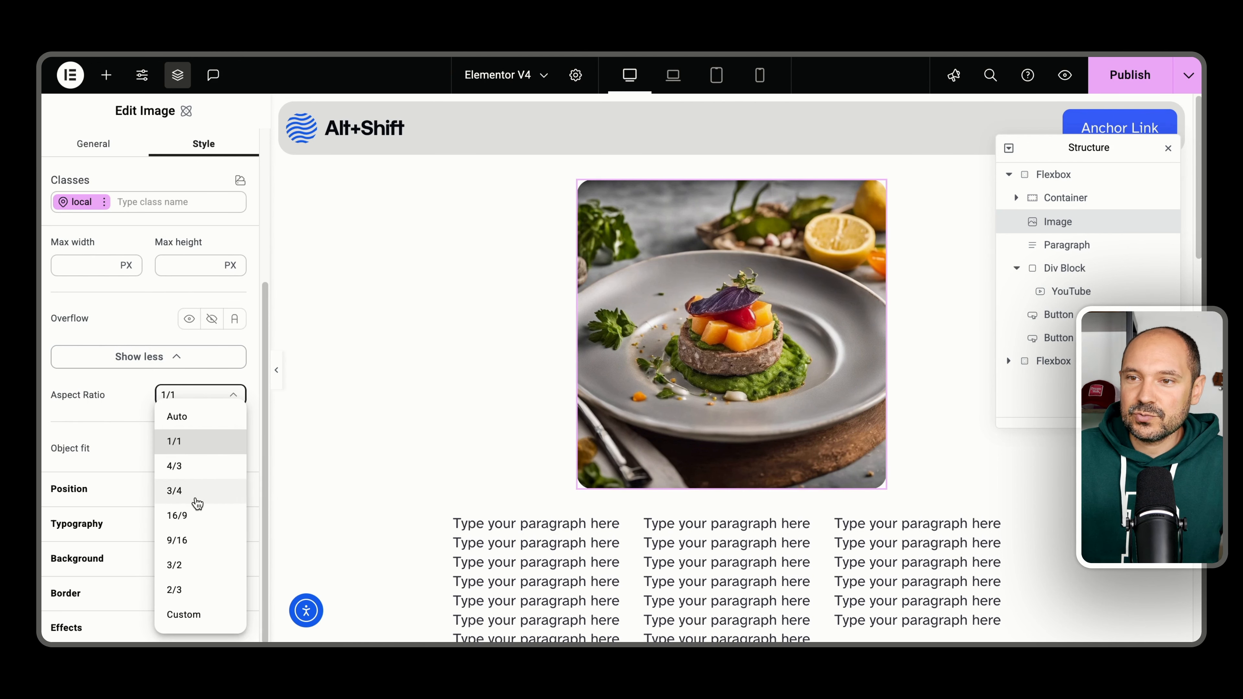
left_click(192, 540)
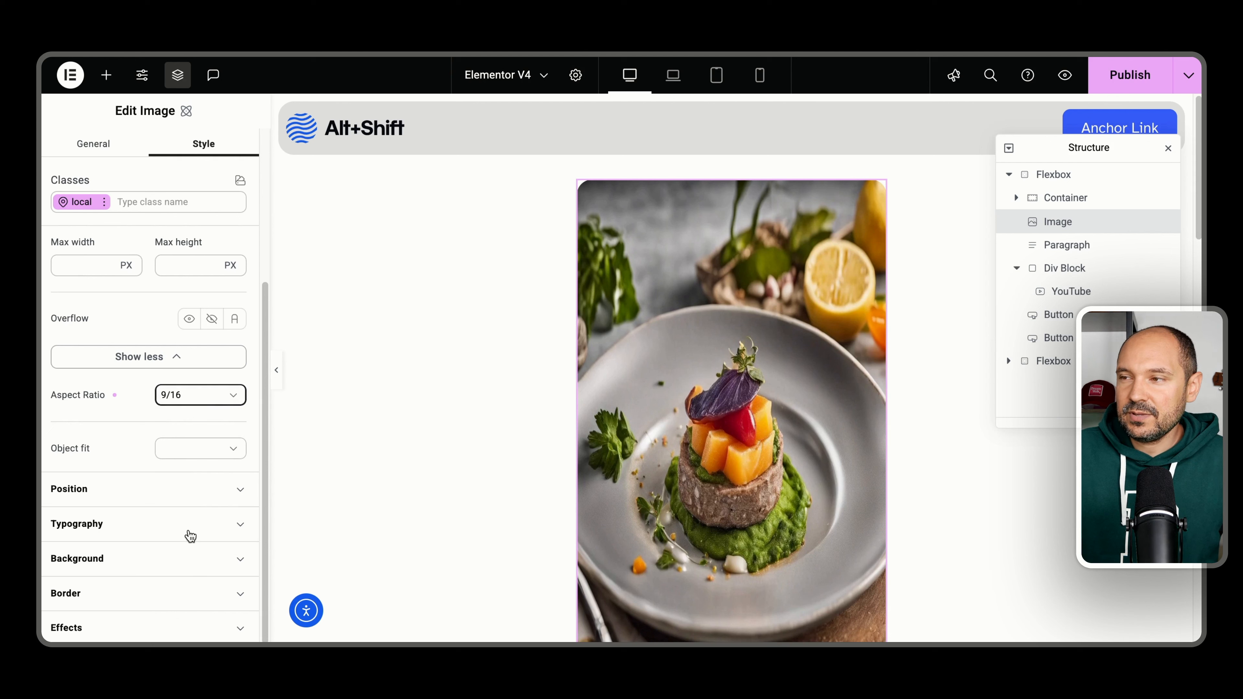
left_click(184, 446)
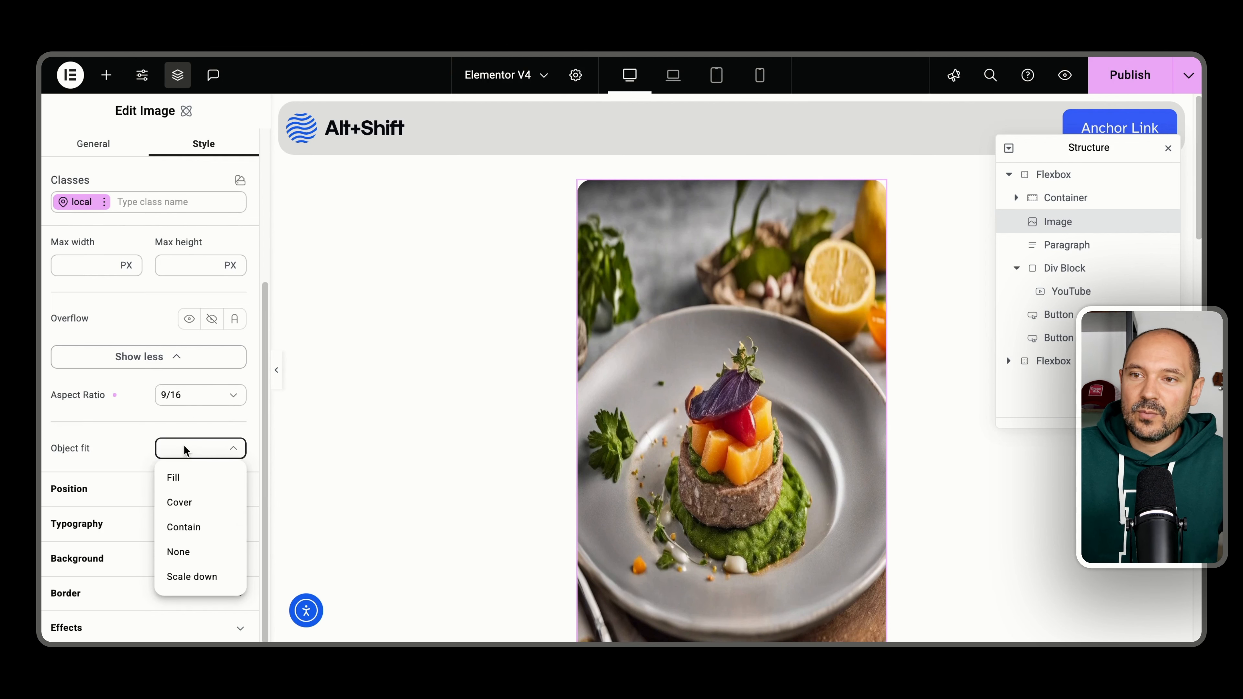
left_click(190, 507)
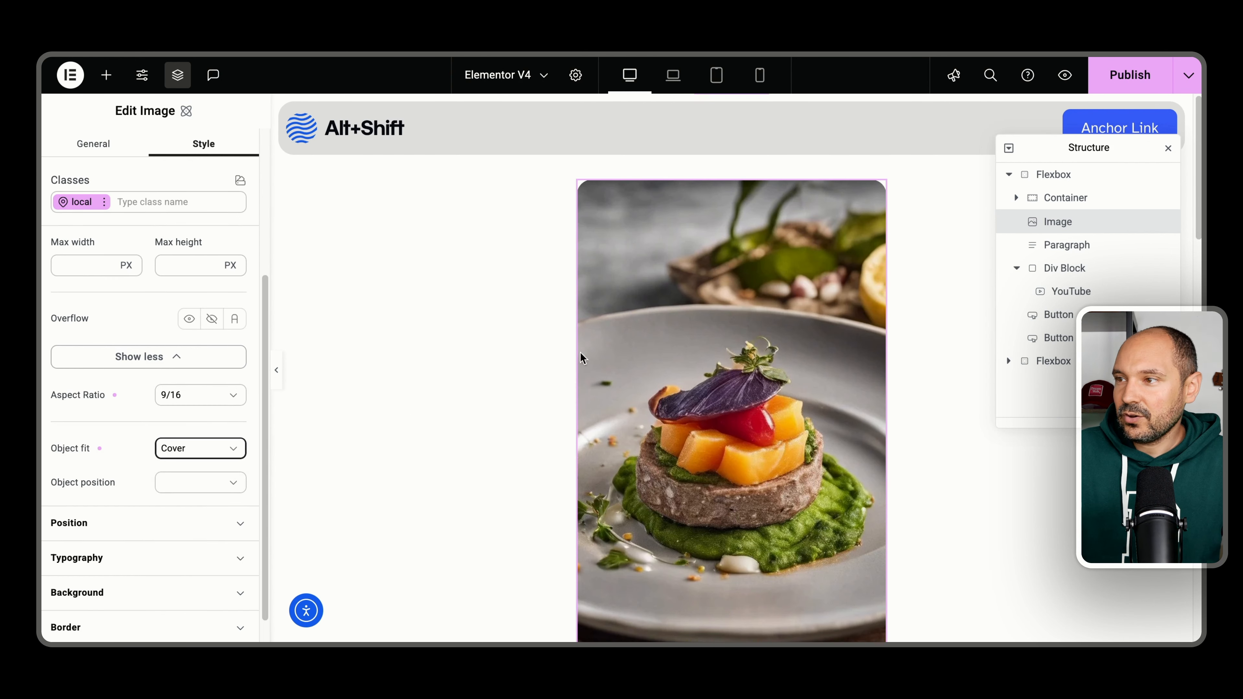
scroll(687, 318, "down", 3)
scroll(687, 318, "up", 3)
scroll(429, 340, "down", 2)
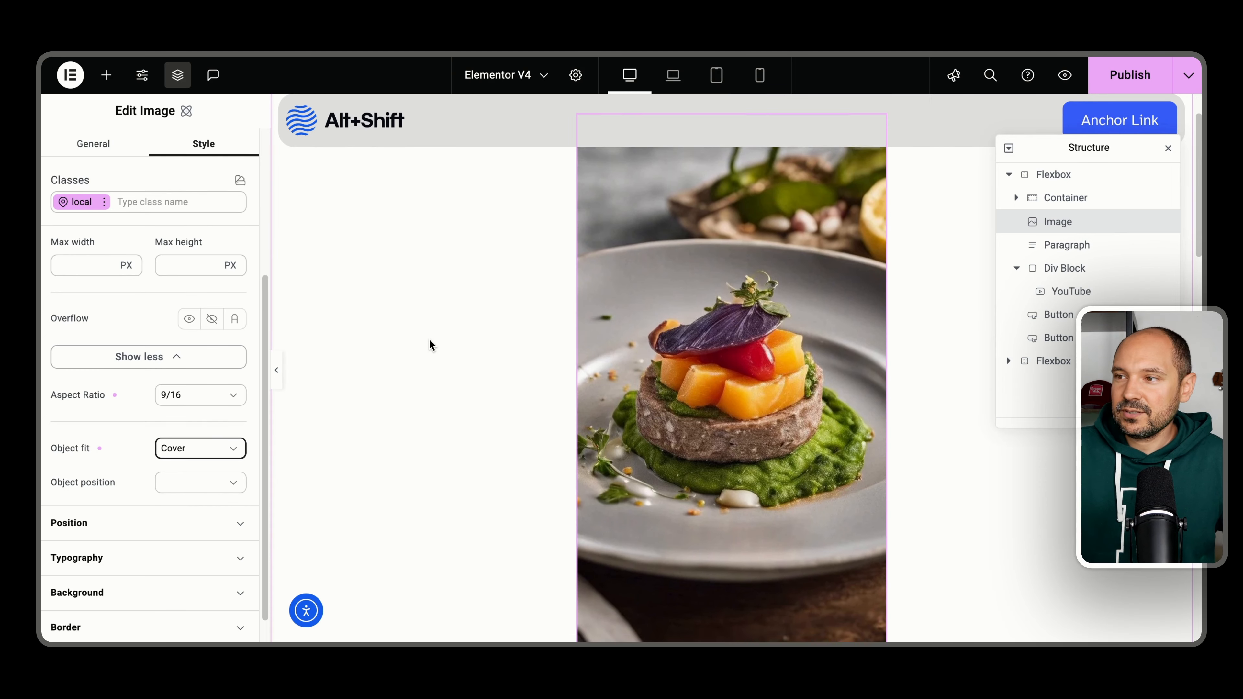
scroll(429, 339, "up", 1)
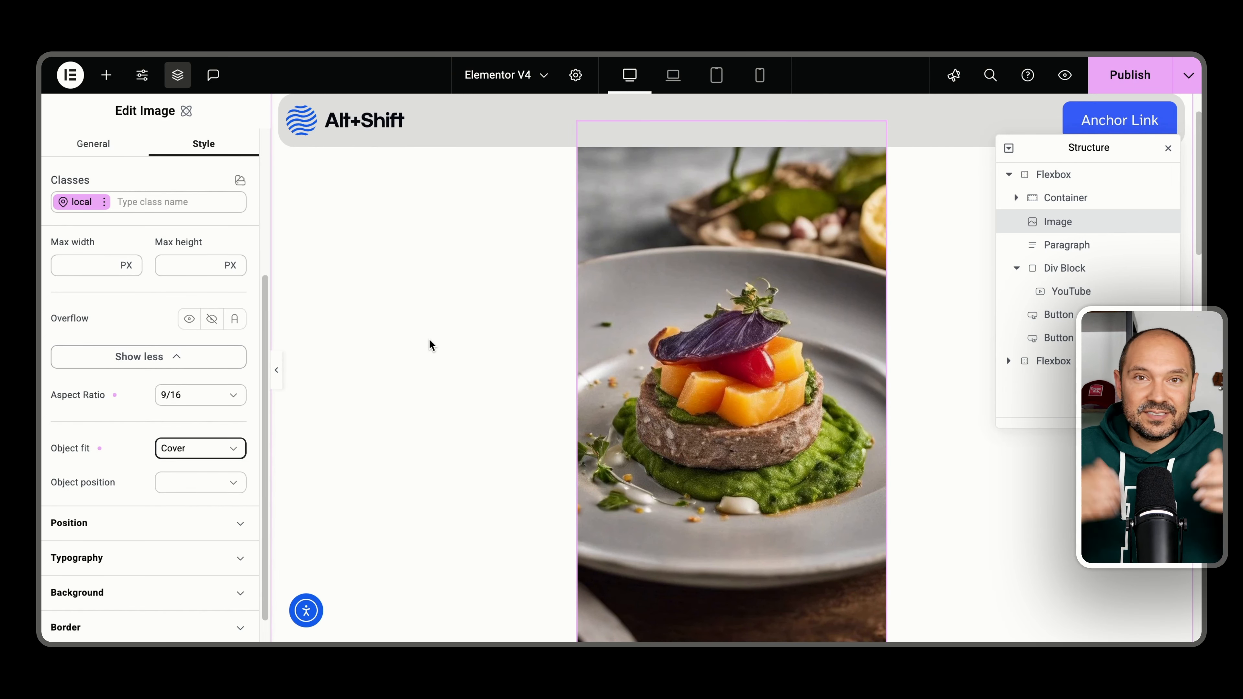
- Switch the food image's object fit to Fill for comparison and restore it to Cover
left_click(198, 446)
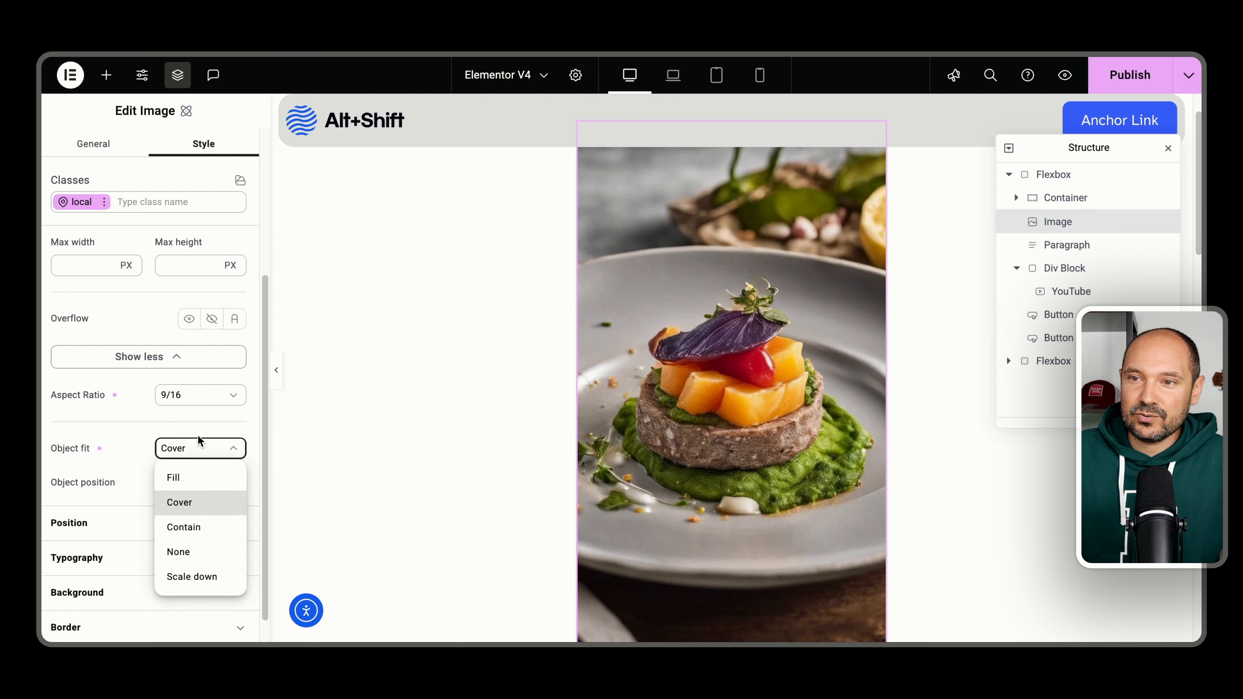
left_click(183, 480)
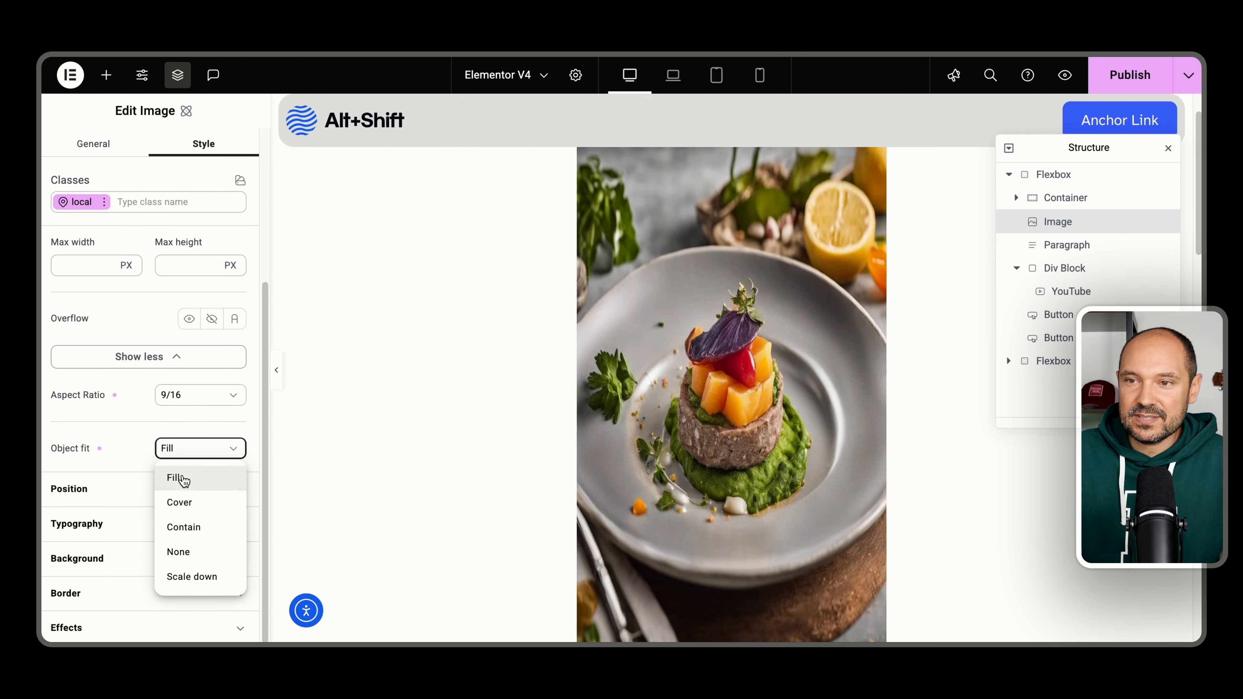
left_click(195, 448)
left_click(181, 502)
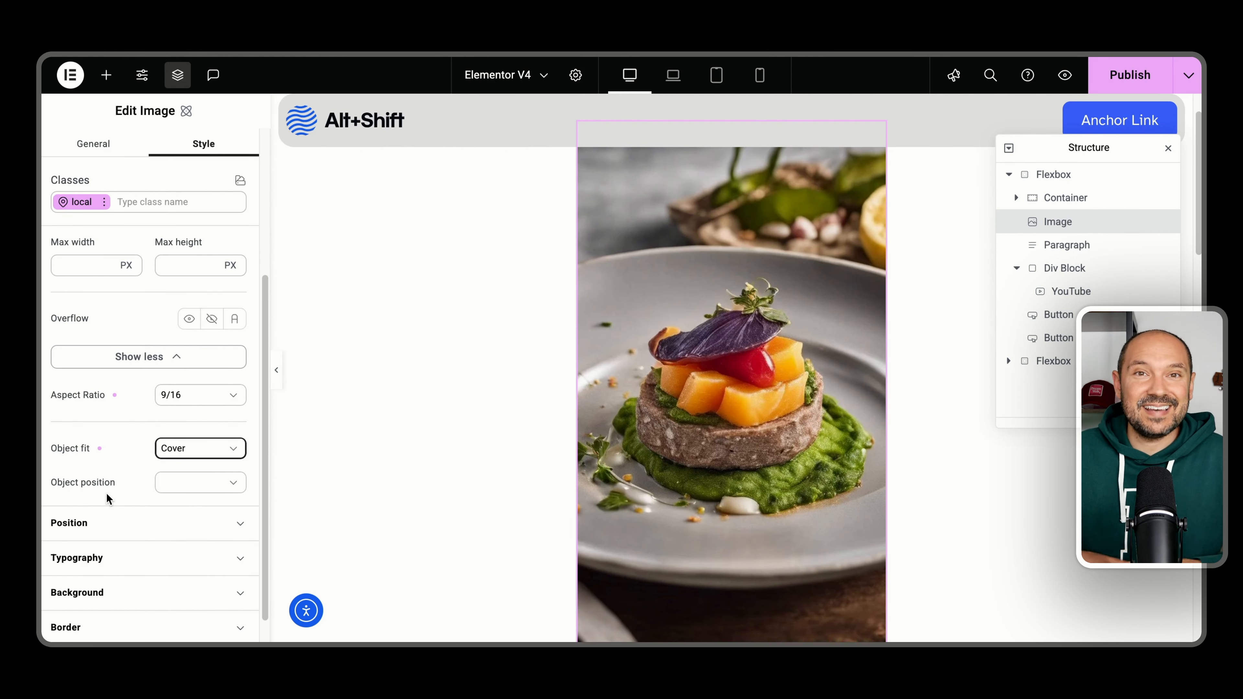
- Try the object position Top right on the food image, and change it to Bottom left
left_click(198, 482)
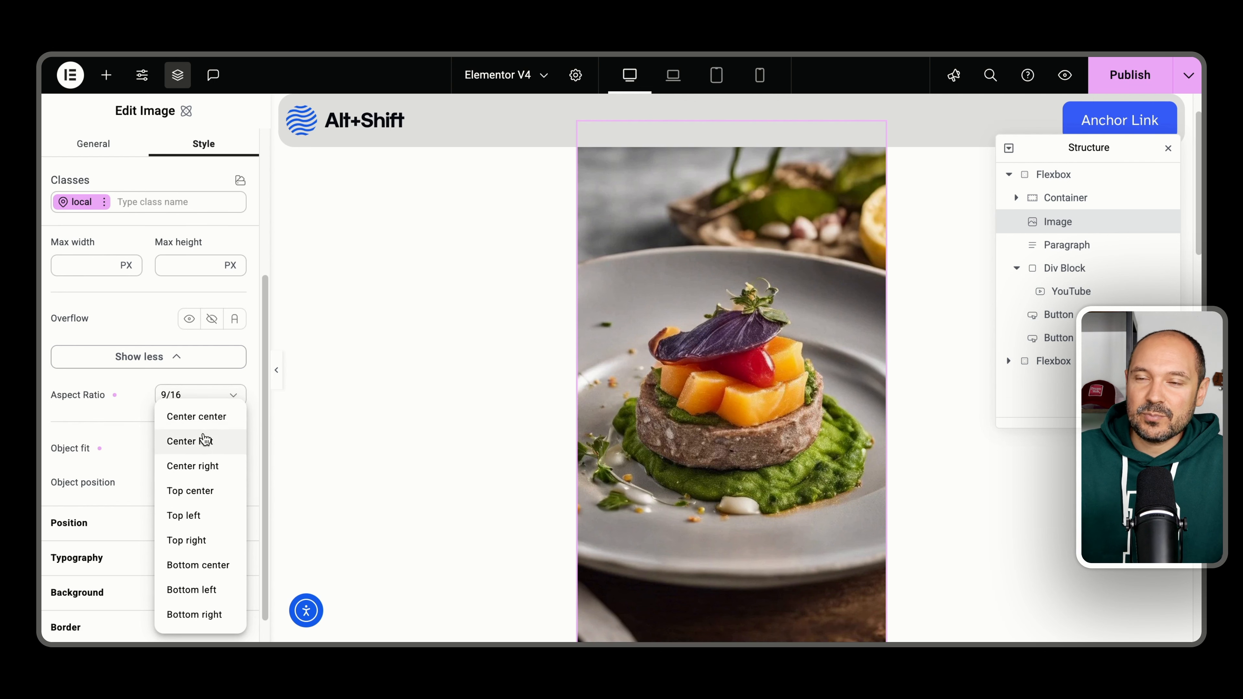
left_click(205, 542)
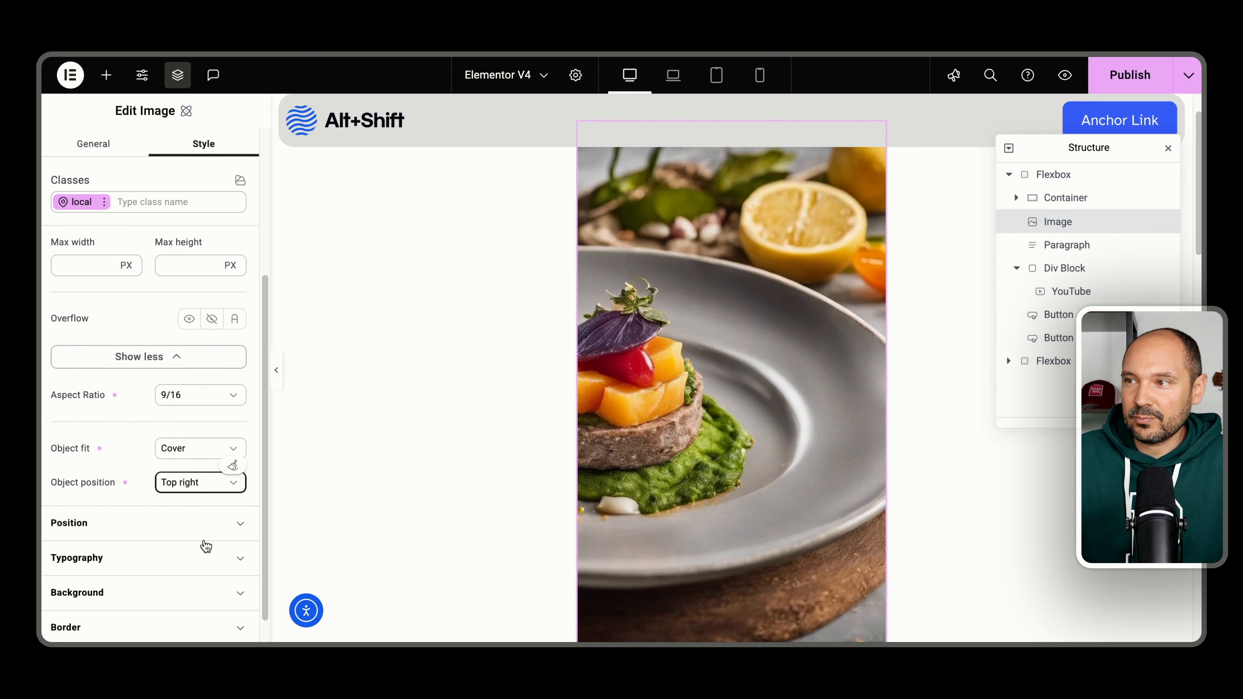
left_click(185, 486)
left_click(189, 590)
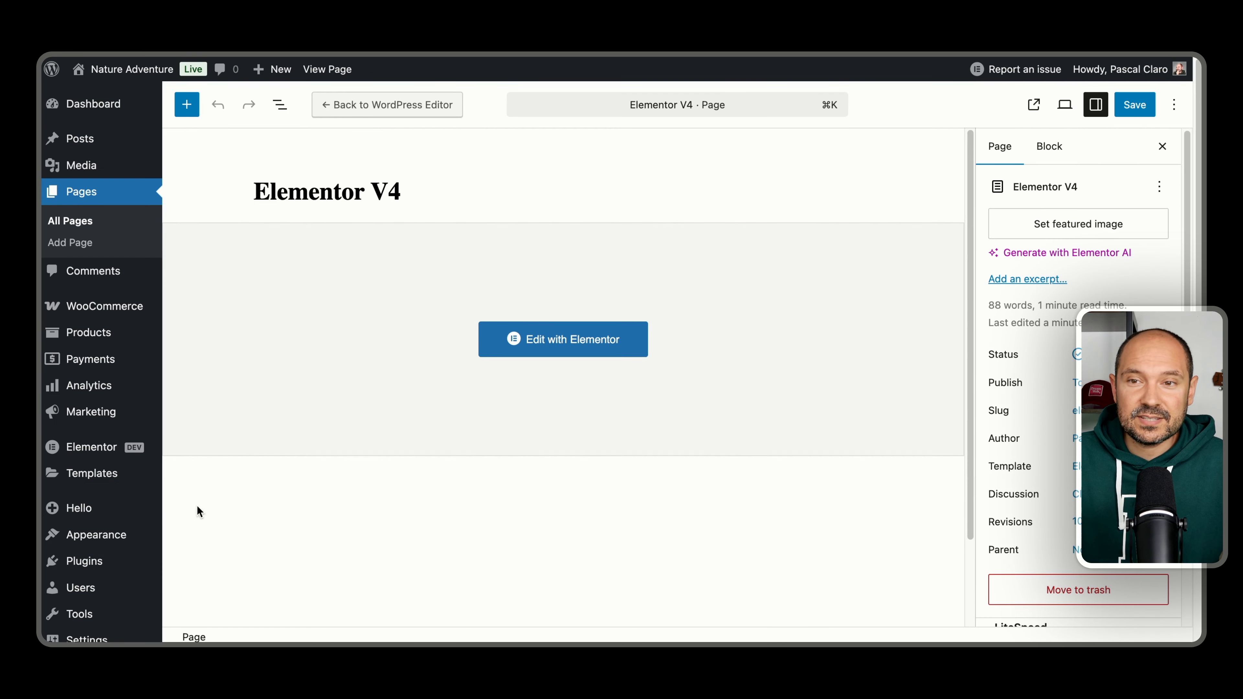
- Open the Import / Export Kit section of Elementor's Tools in the WordPress dashboard
mouse_move(151, 499)
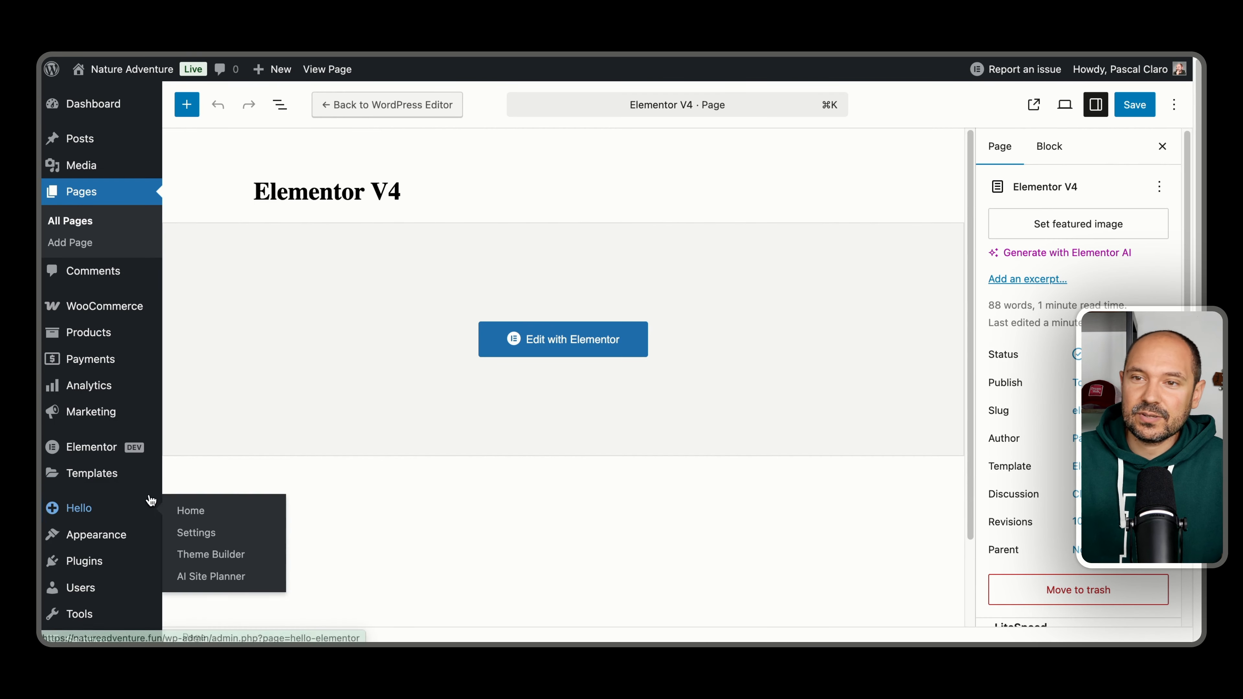
mouse_move(96, 454)
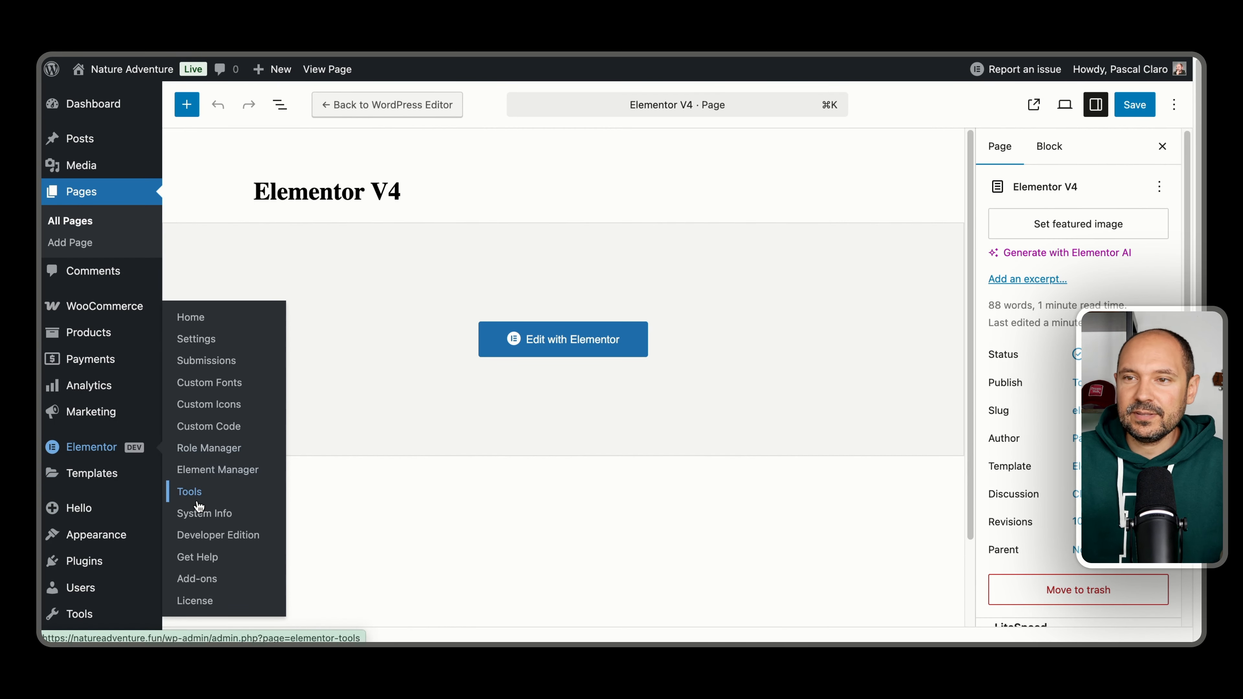
left_click(185, 491)
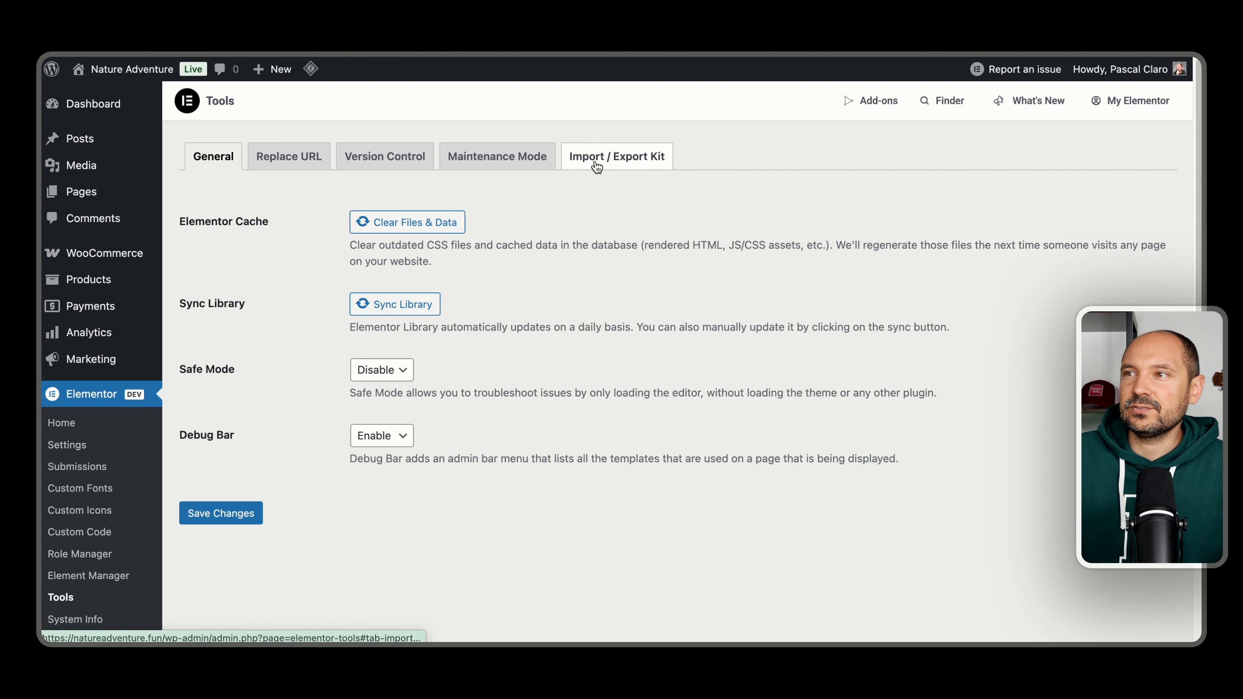
left_click(620, 167)
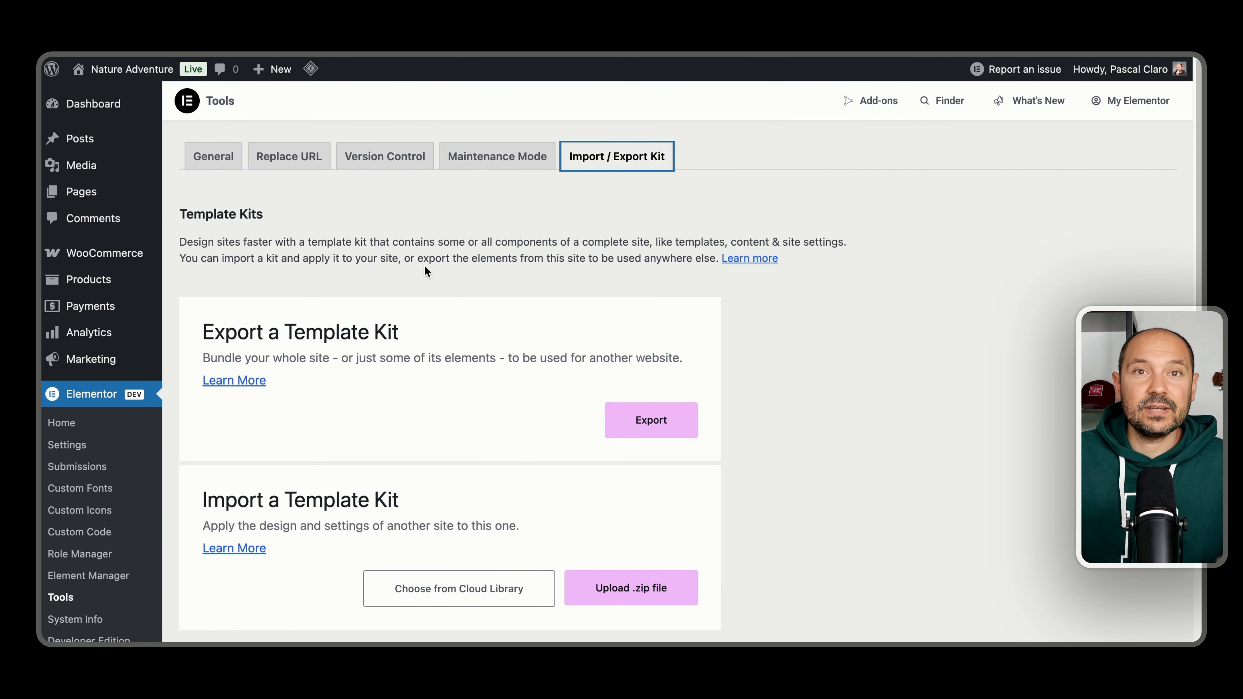
- Start a template kit export and go through the options for adding the kit to the cloud or exporting it as a ZIP
left_click(622, 421)
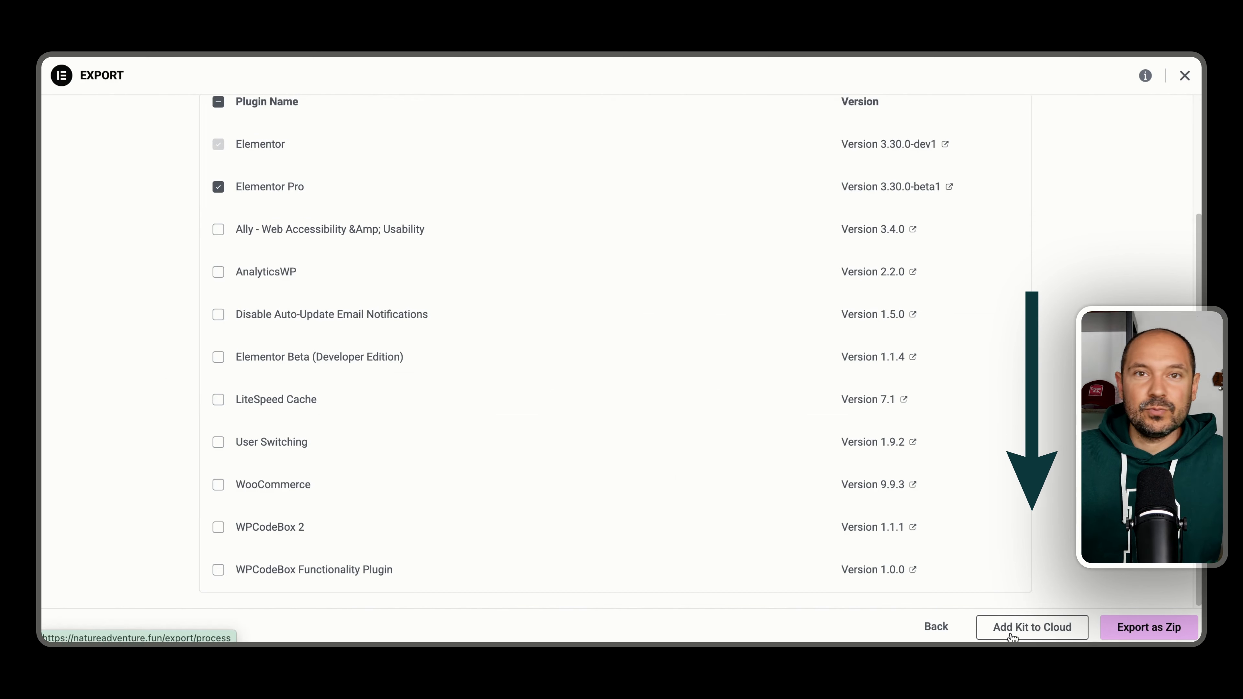
left_click(1051, 634)
left_click(1148, 628)
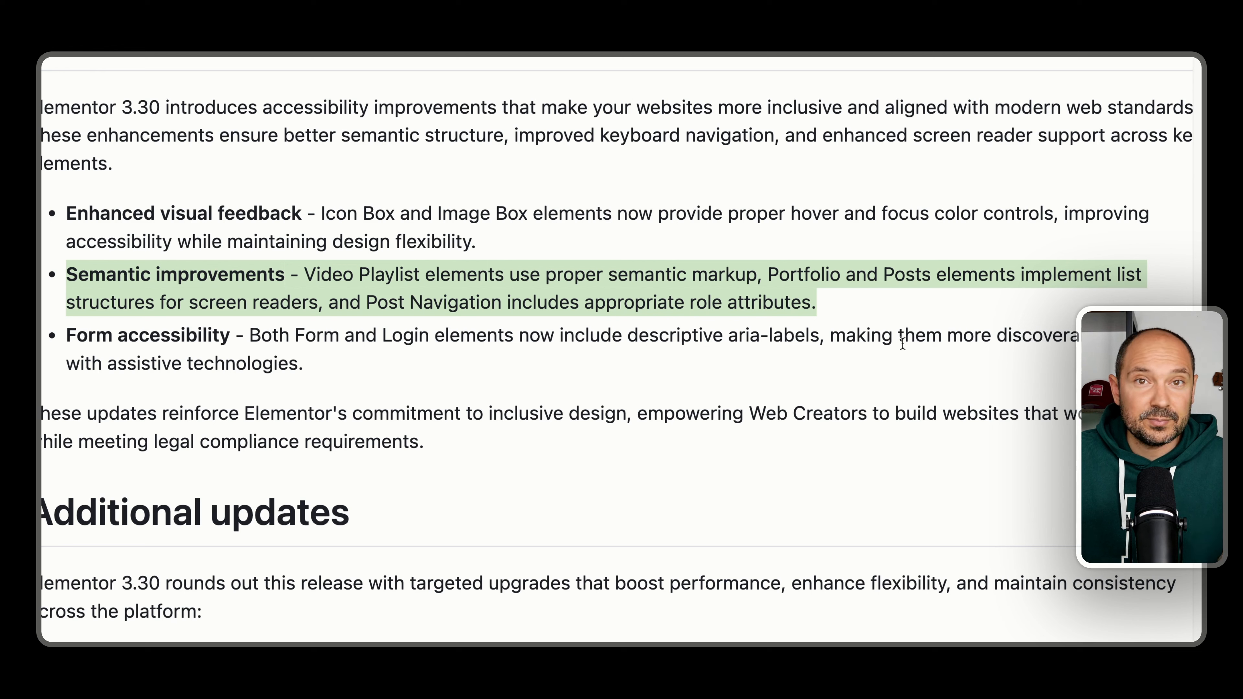
- Highlight the Form accessibility item in the Elementor 3.30 release notes
left_click_drag(65, 340, 414, 376)
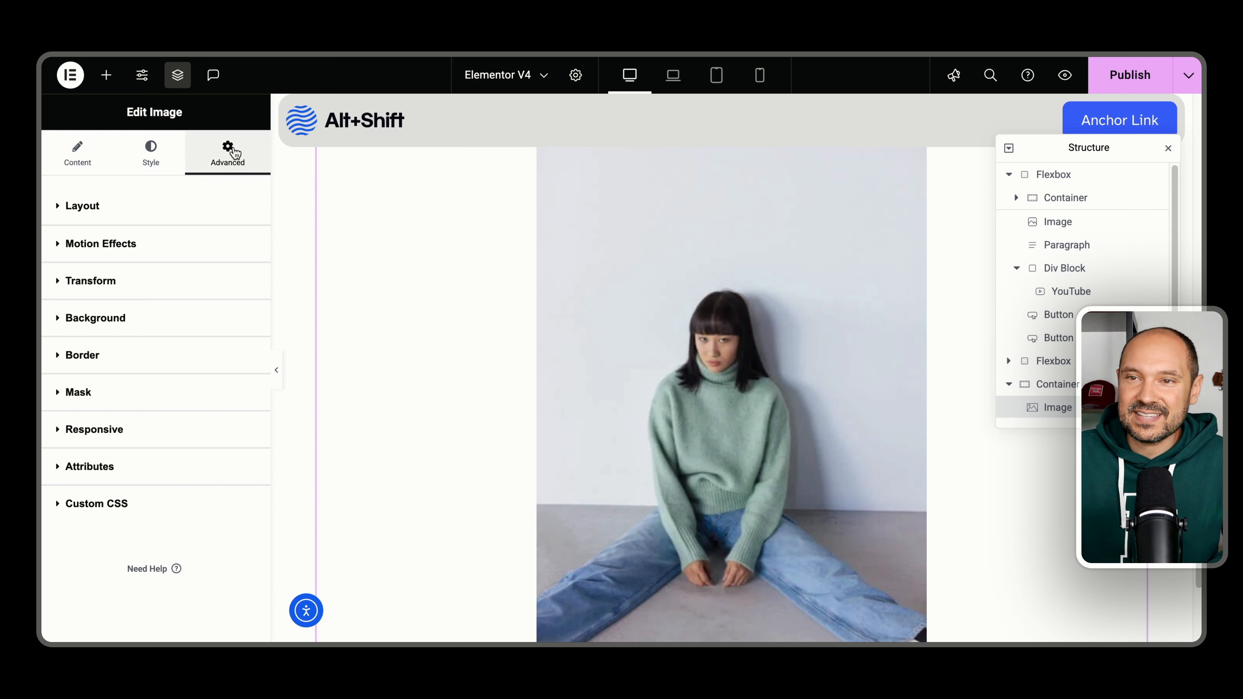
- Turn on the mask for the image of the seated woman and try the wide rounded rectangle and upright oval shapes
left_click(74, 394)
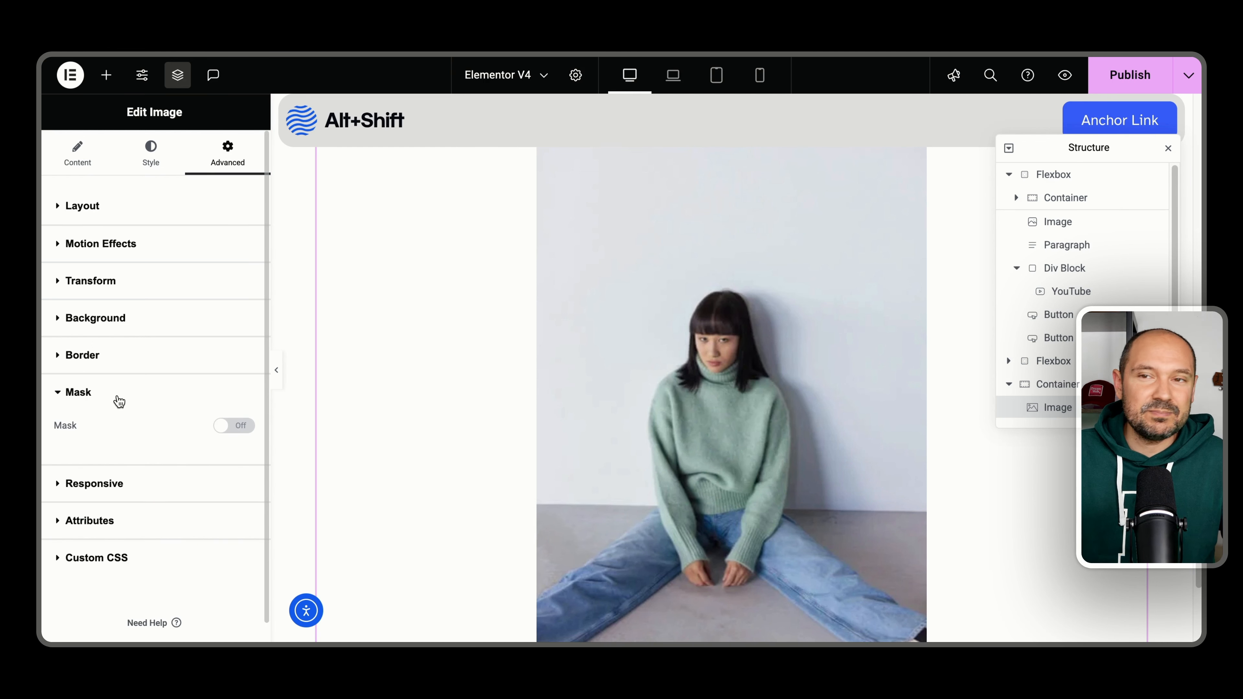
left_click(240, 427)
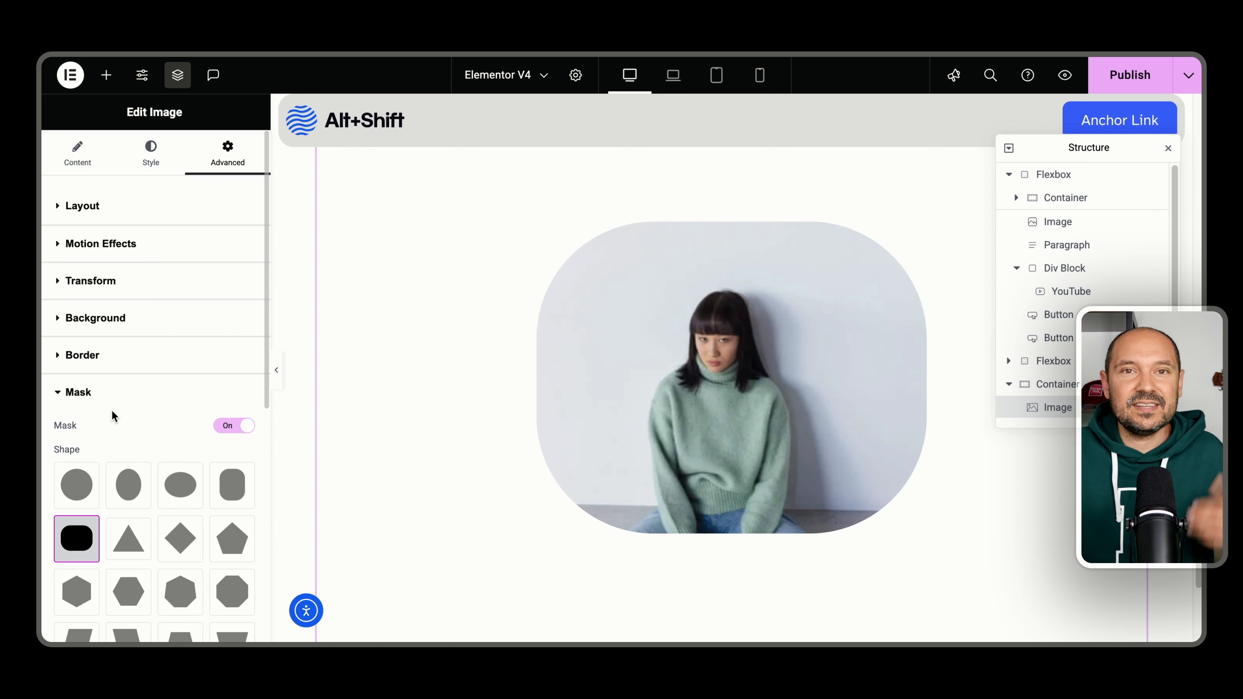
scroll(112, 410, "down", 3)
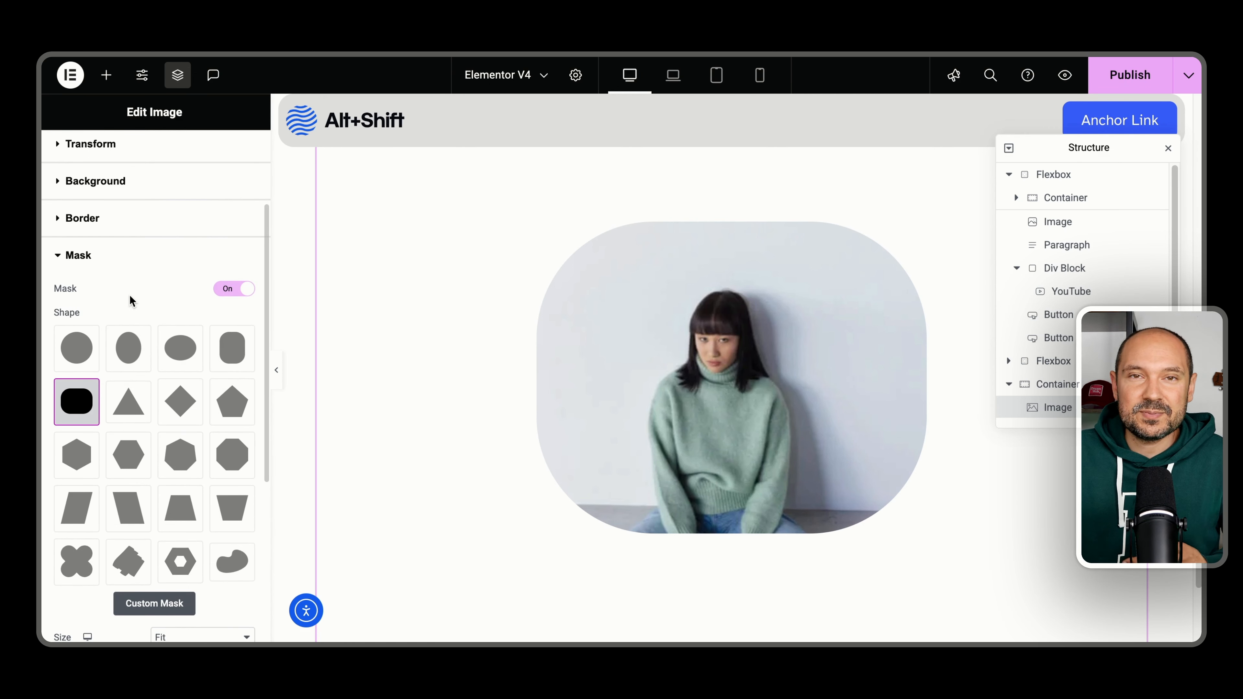
left_click(128, 347)
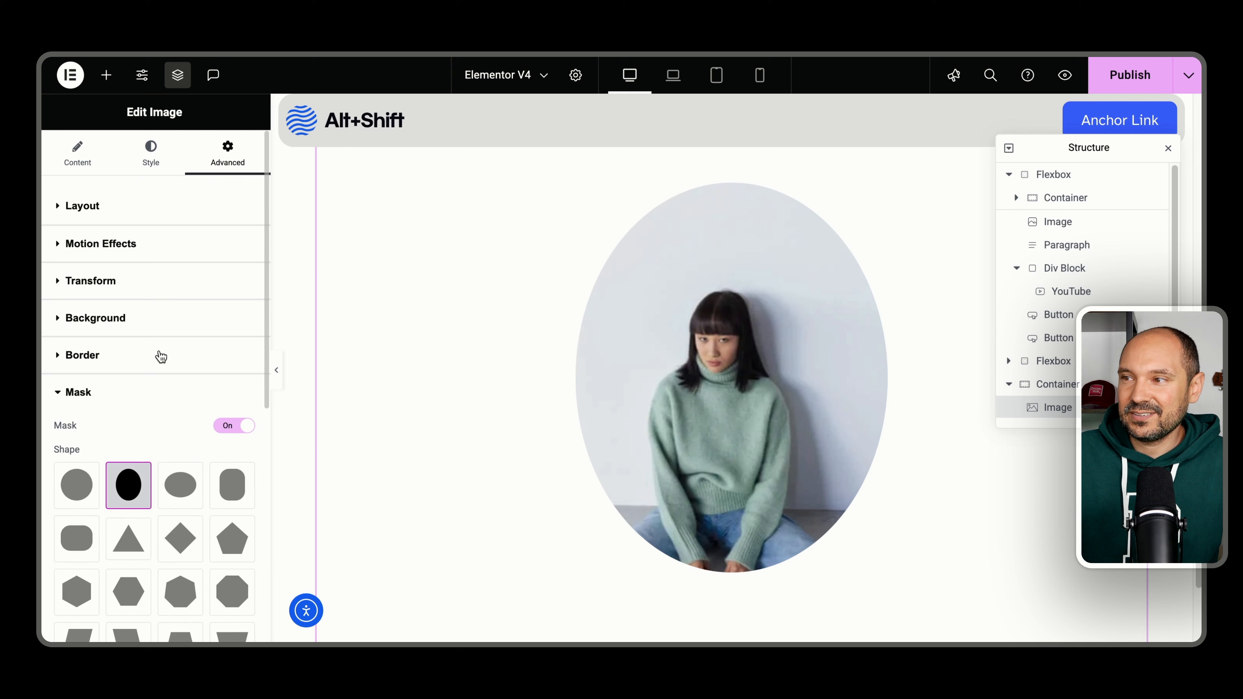
- Try further mask shapes on the woman's image, including the horizontal oval and the heptagon
left_click(180, 481)
scroll(177, 439, "down", 4)
left_click(179, 423)
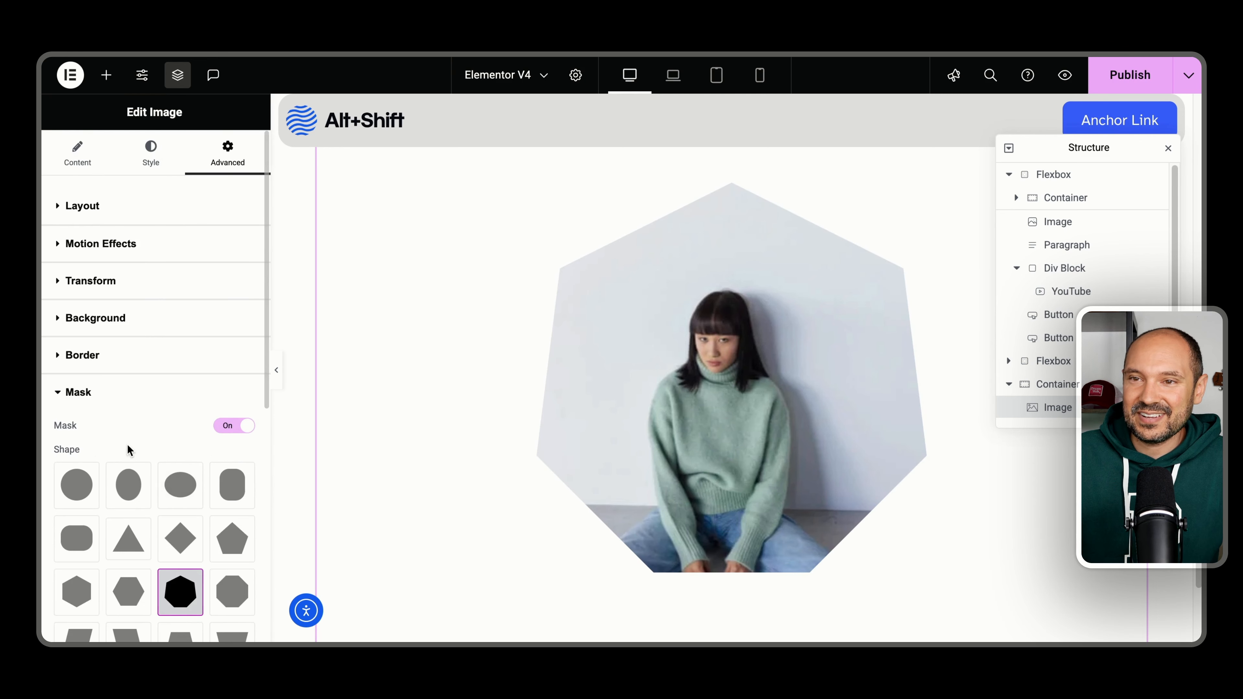
scroll(129, 451, "down", 4)
scroll(128, 416, "down", 3)
left_click(128, 425)
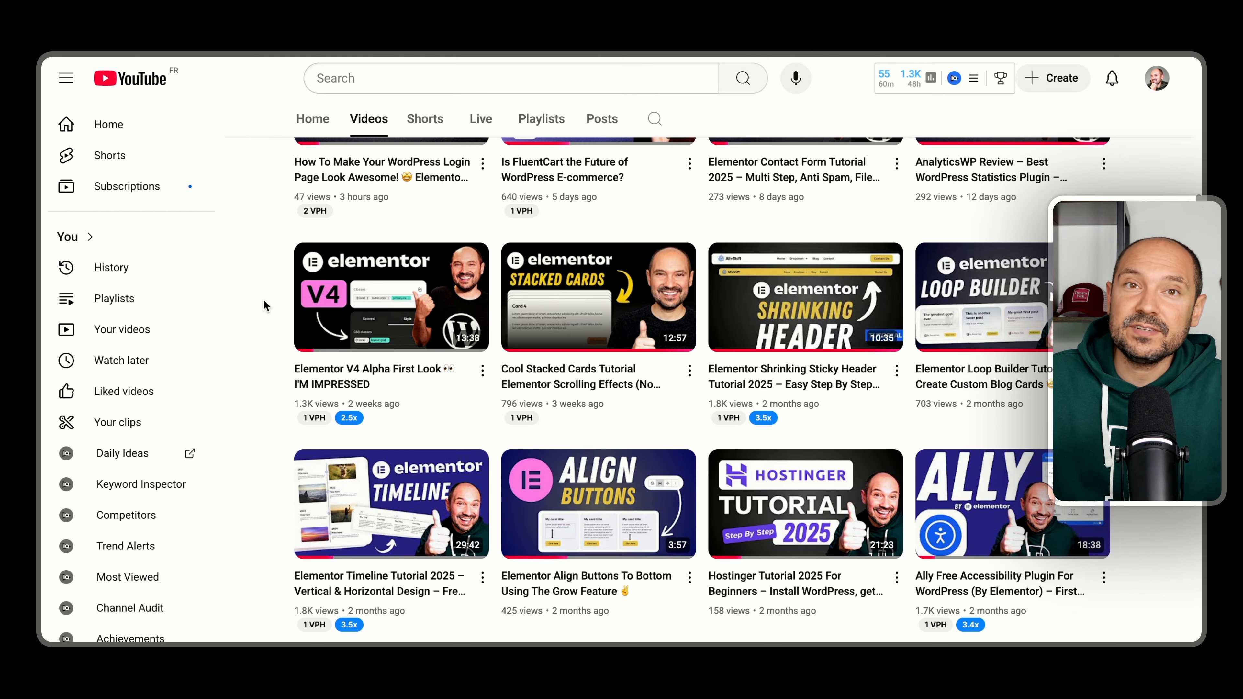
- Preview the "Elementor V4 Alpha First Look" video in the YouTube channel's video list
mouse_move(369, 326)
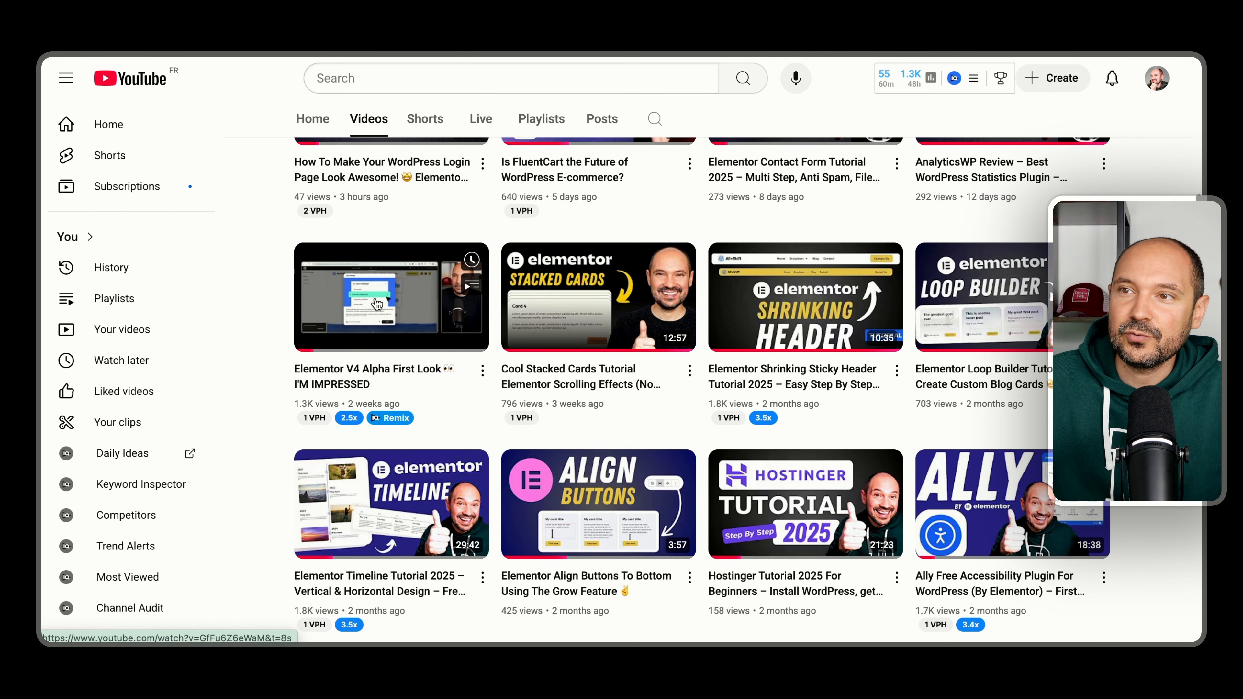